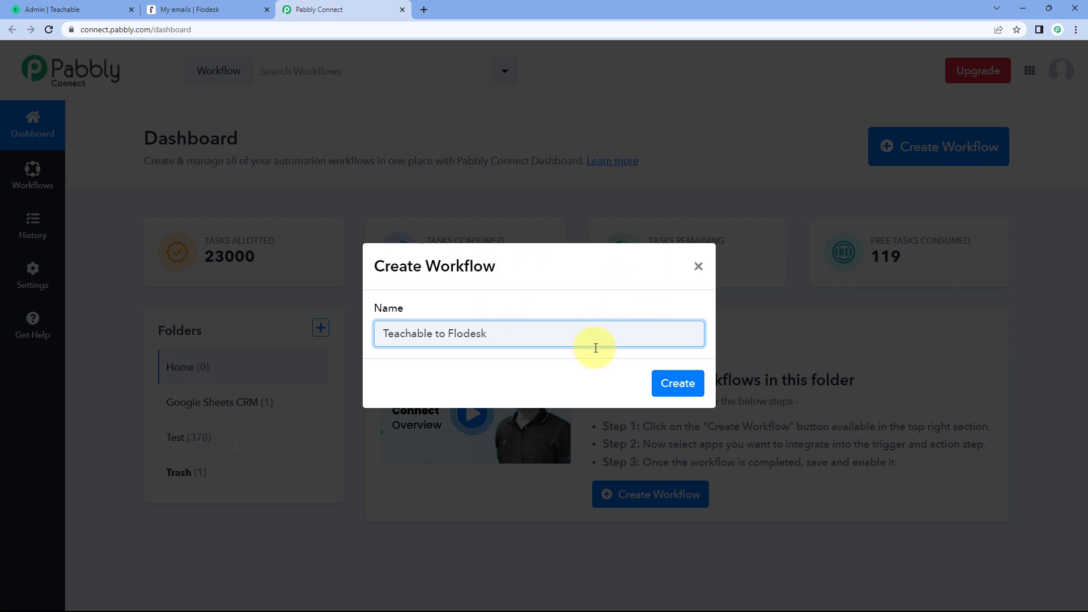
- Create the workflow named Teachable to Flodesk and open the app selection of its trigger
{"action": "left_click", "coordinate": [668, 379]}
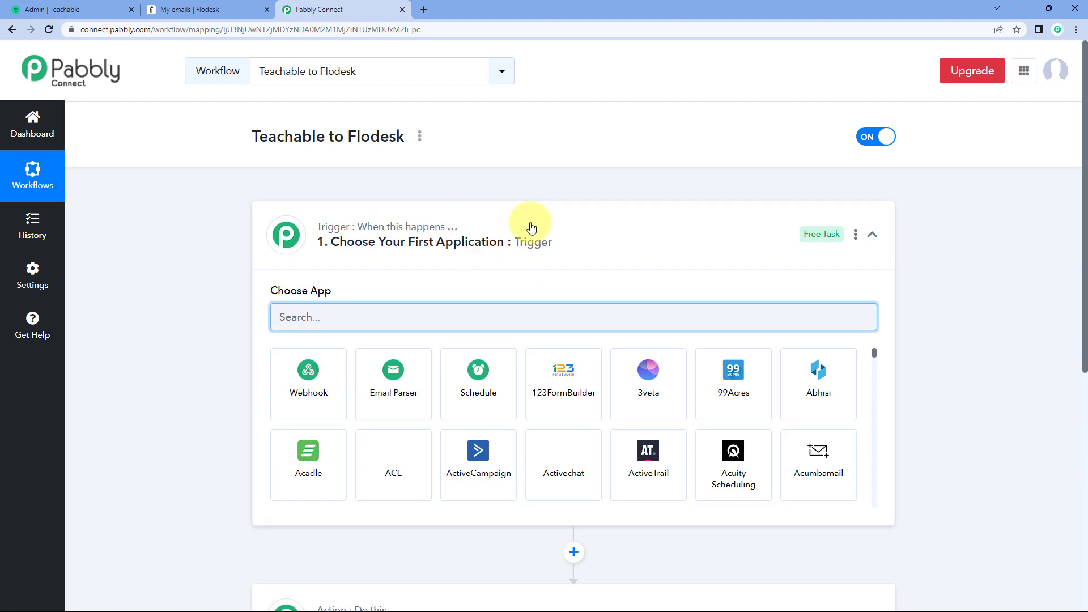
{"action": "left_click", "coordinate": [531, 228]}
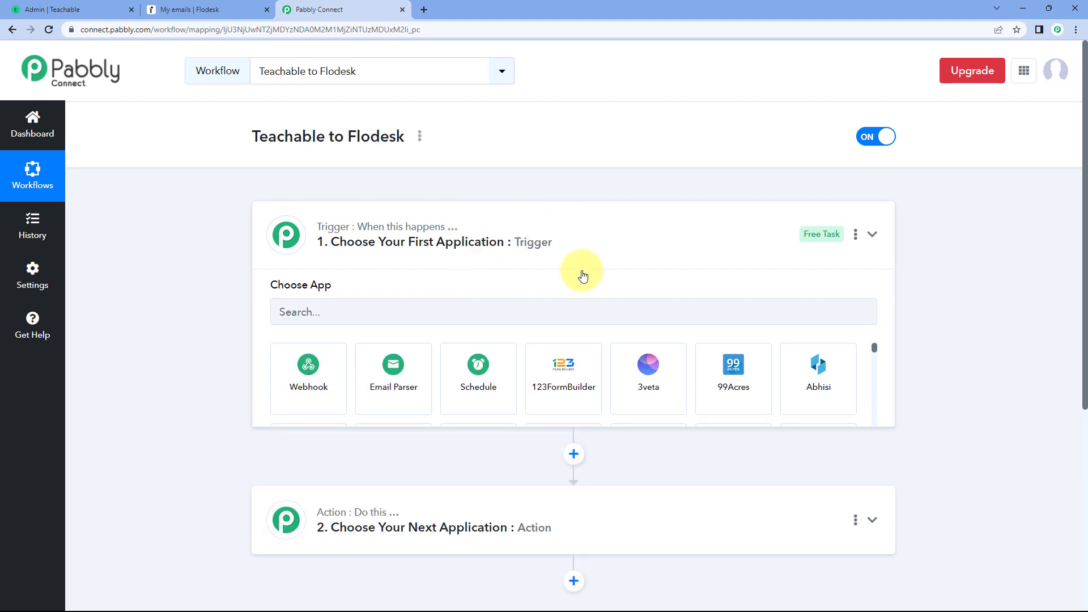
{"action": "scroll", "coordinate": [216, 215], "scroll_direction": "down", "scroll_amount": 1}
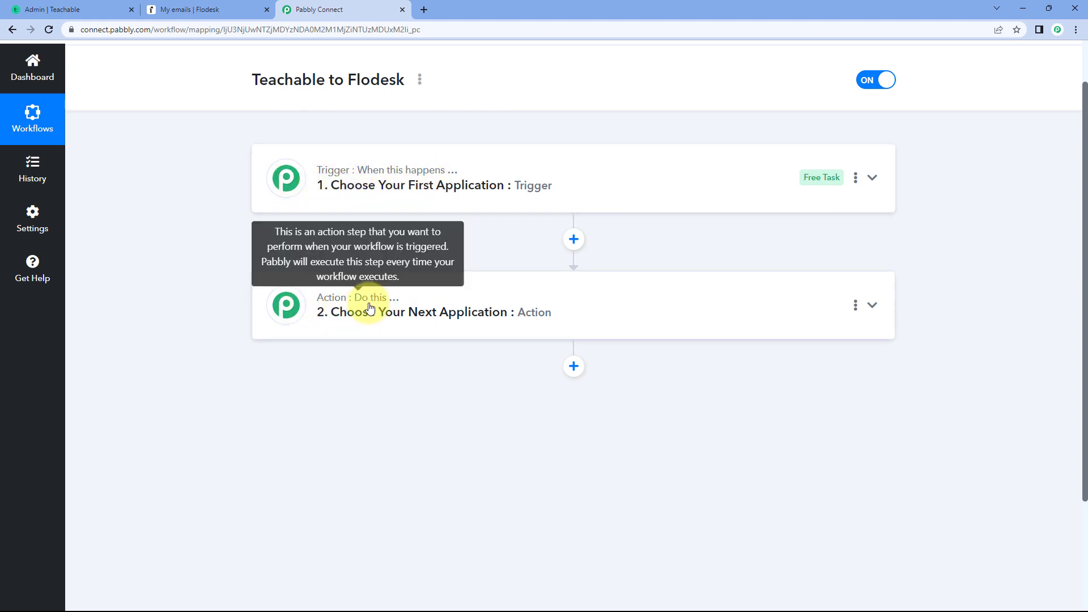
{"action": "left_click", "coordinate": [444, 188]}
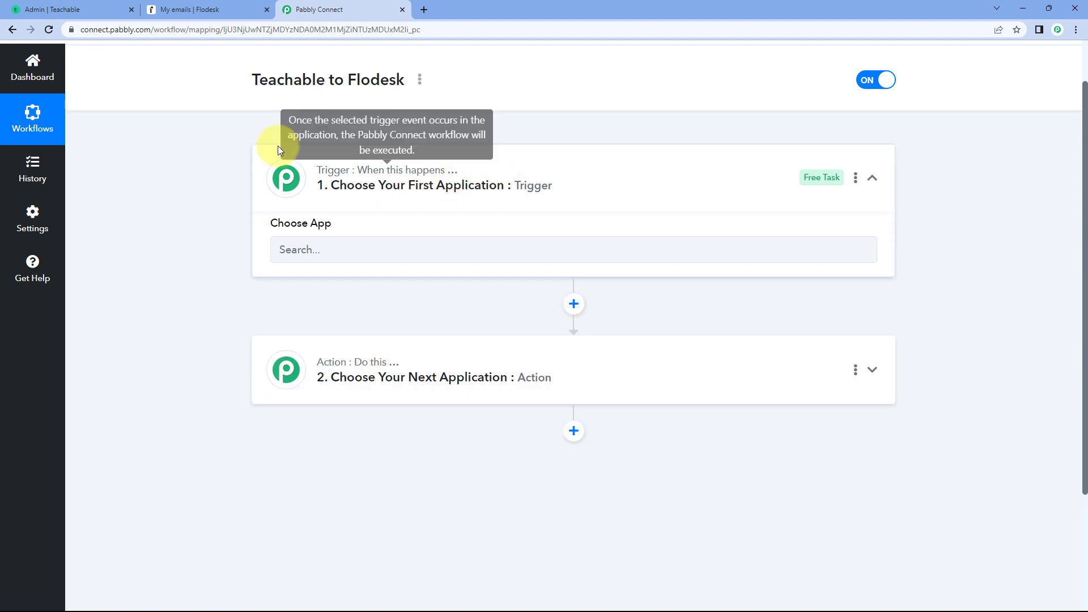
{"action": "scroll", "coordinate": [193, 205], "scroll_direction": "down", "scroll_amount": 1}
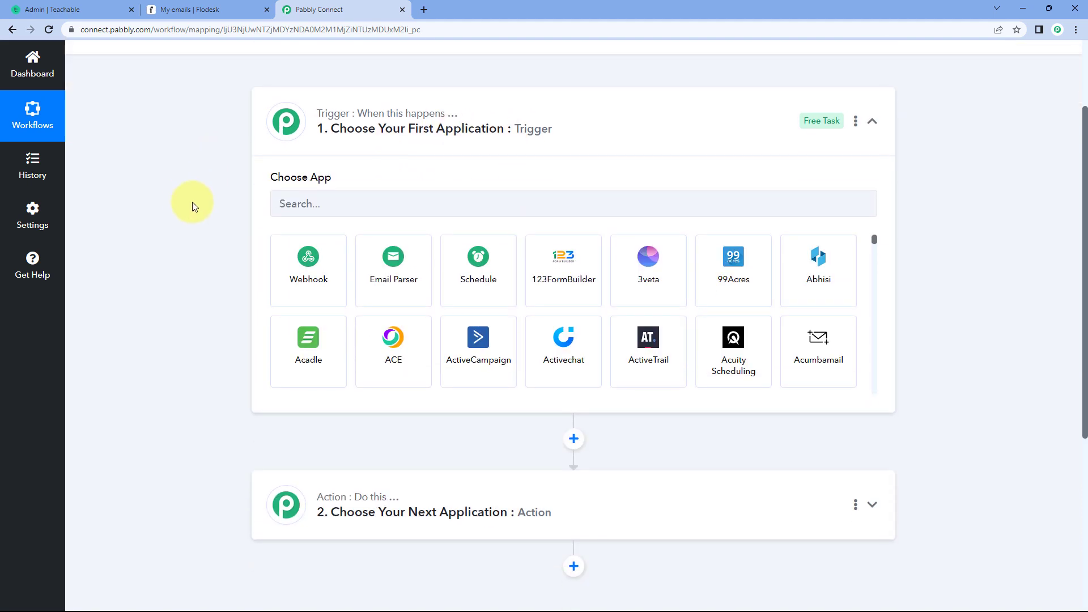
- Look over the Teachable school and the Flodesk account that the workflow's trigger and action will connect
{"action": "left_click", "coordinate": [77, 10]}
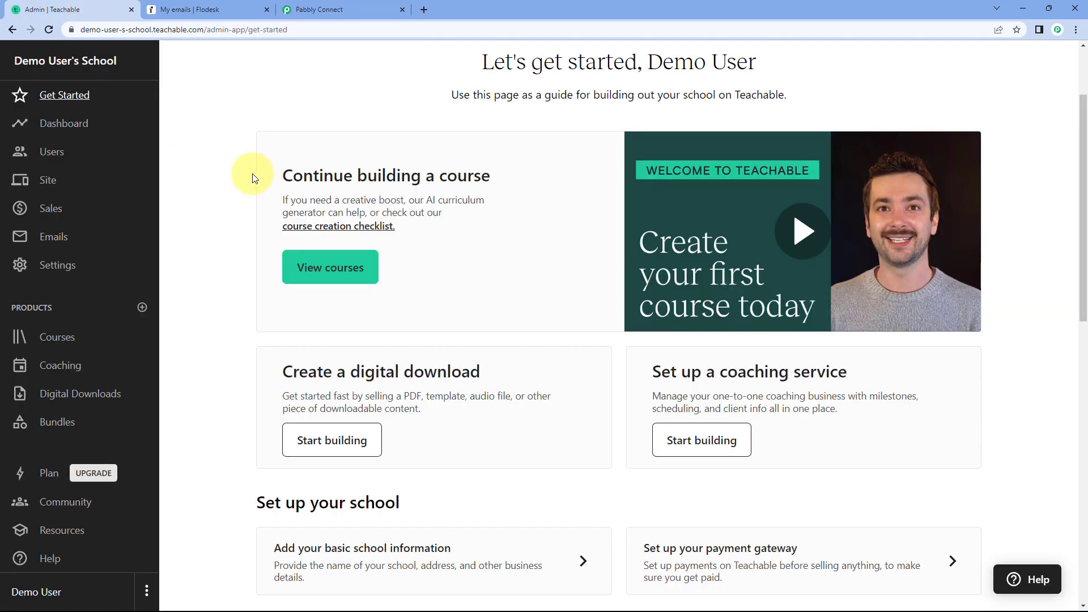
{"action": "left_click", "coordinate": [335, 10]}
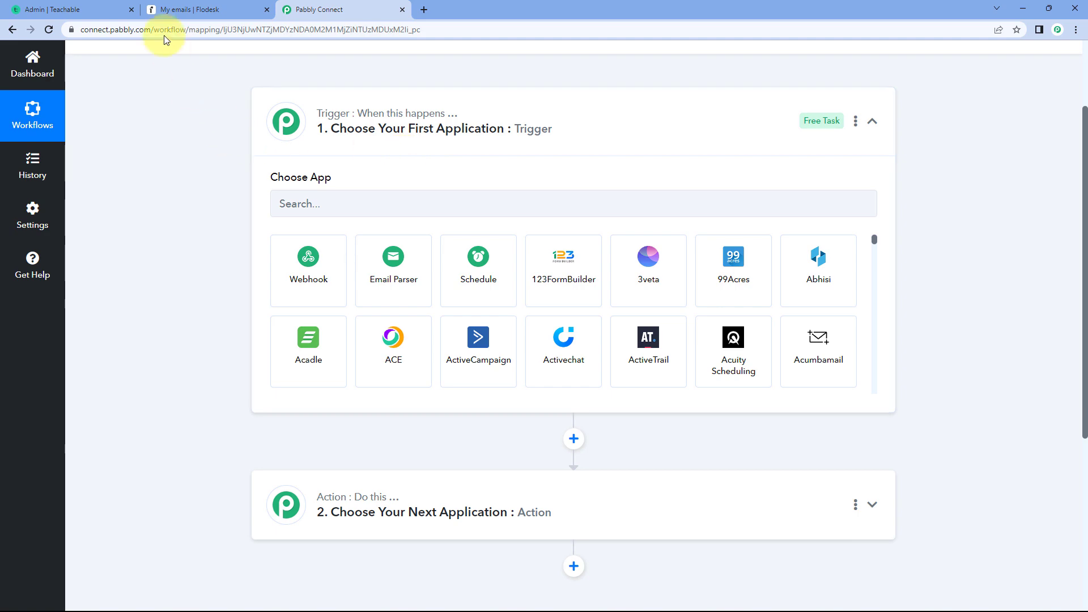
{"action": "left_click", "coordinate": [120, 8]}
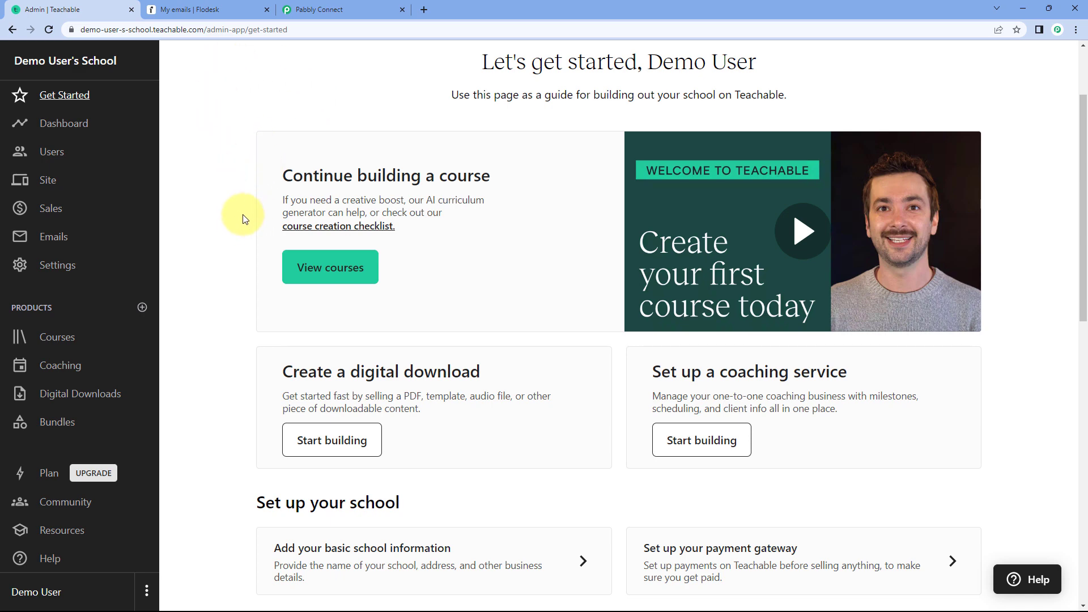
{"action": "left_click", "coordinate": [334, 9]}
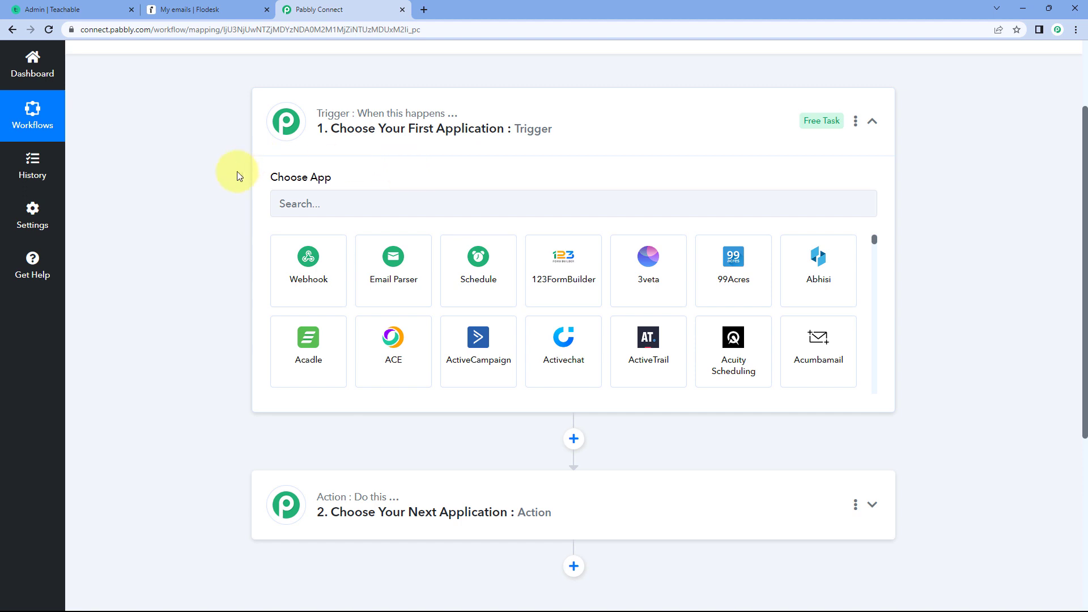
{"action": "scroll", "coordinate": [243, 175], "scroll_direction": "down", "scroll_amount": 2}
{"action": "scroll", "coordinate": [221, 176], "scroll_direction": "down", "scroll_amount": 2}
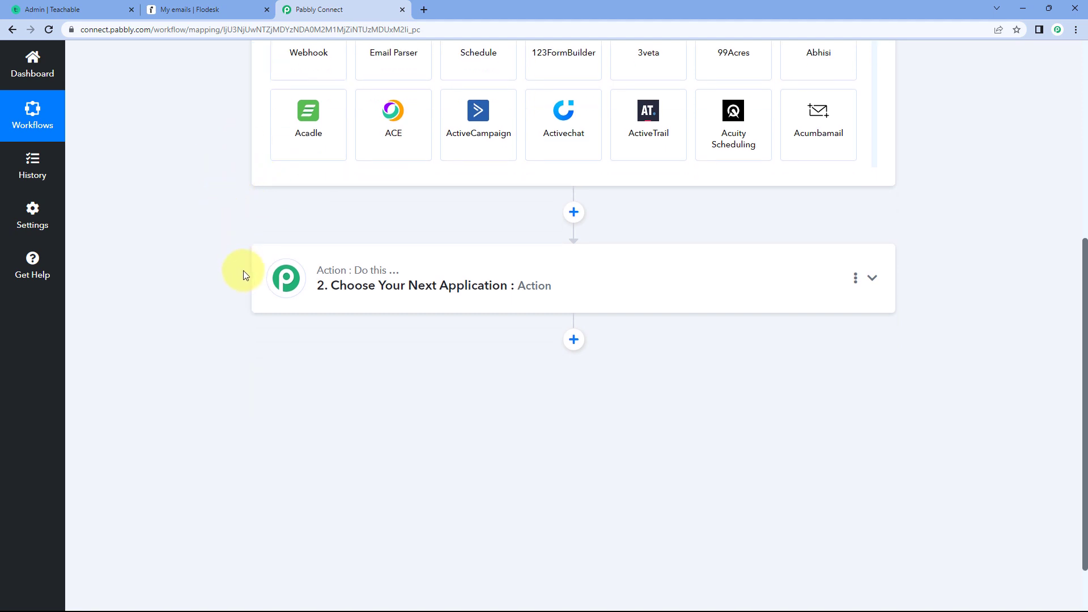
{"action": "left_click", "coordinate": [243, 9]}
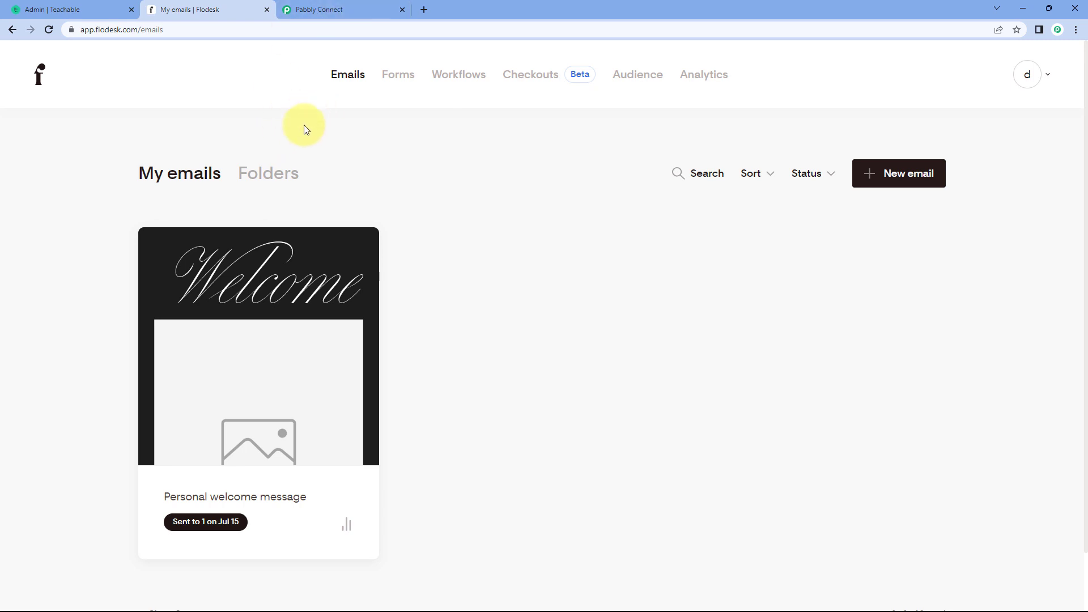
{"action": "left_click", "coordinate": [379, 9]}
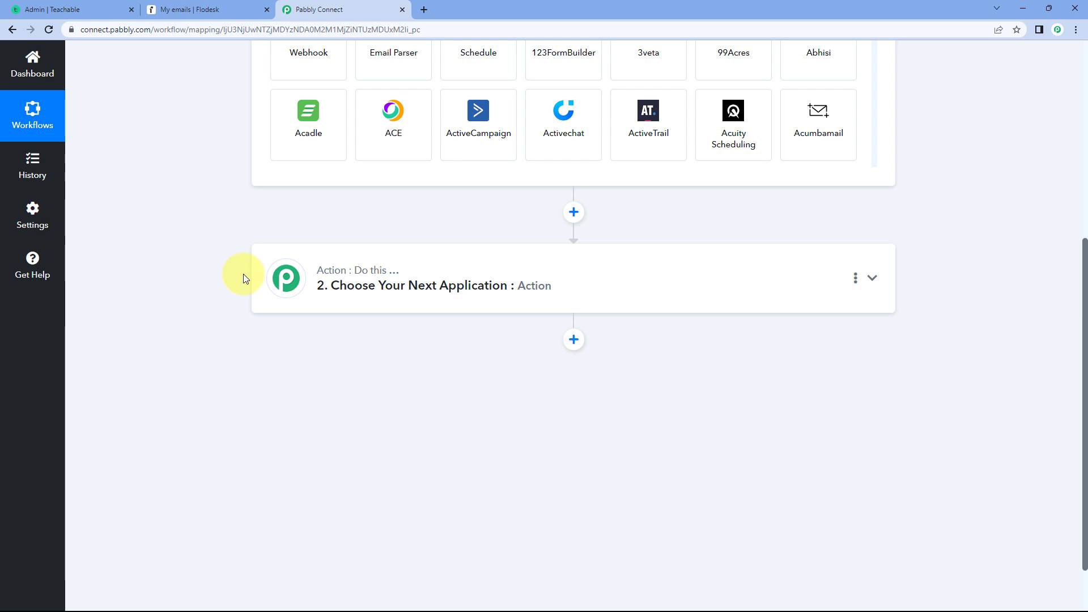
- Set the workflow's trigger to the Teachable app with the New User event
{"action": "scroll", "coordinate": [226, 267], "scroll_direction": "up", "scroll_amount": 4}
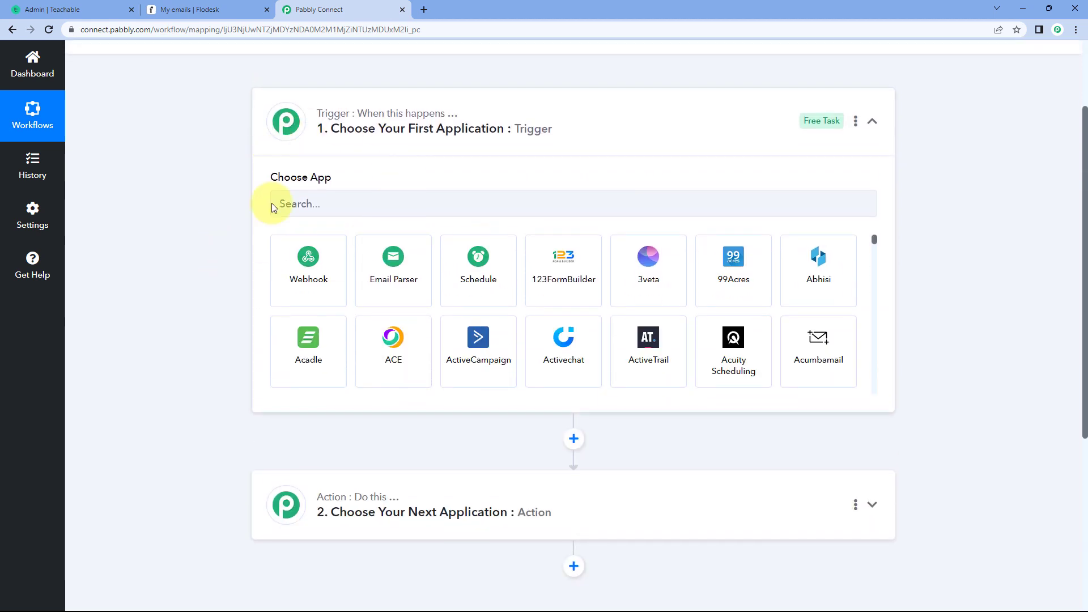
{"action": "left_click", "coordinate": [339, 198]}
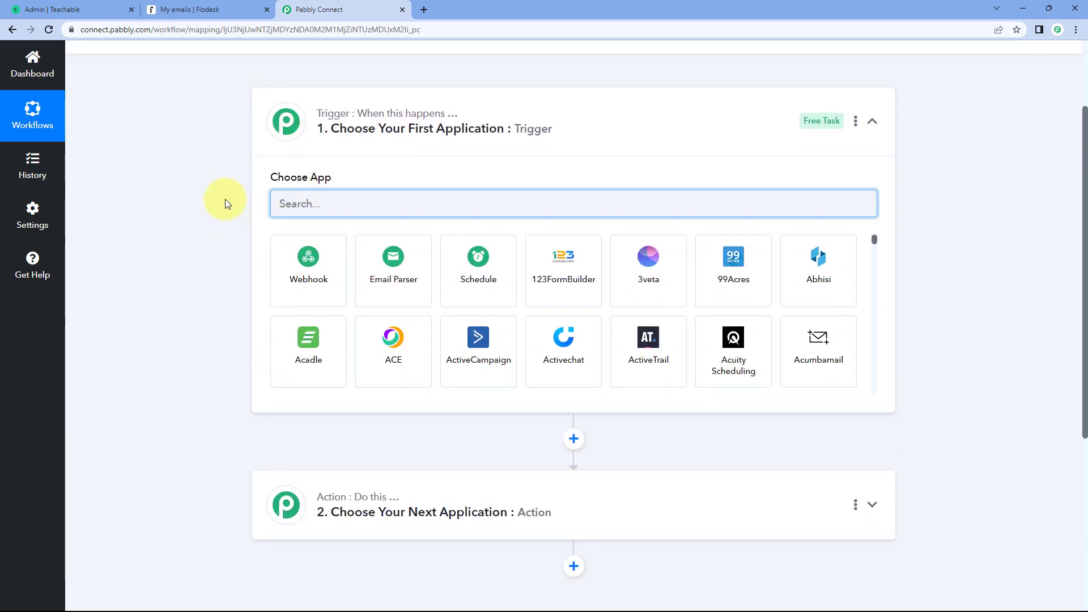
{"action": "type", "text": "Teach"}
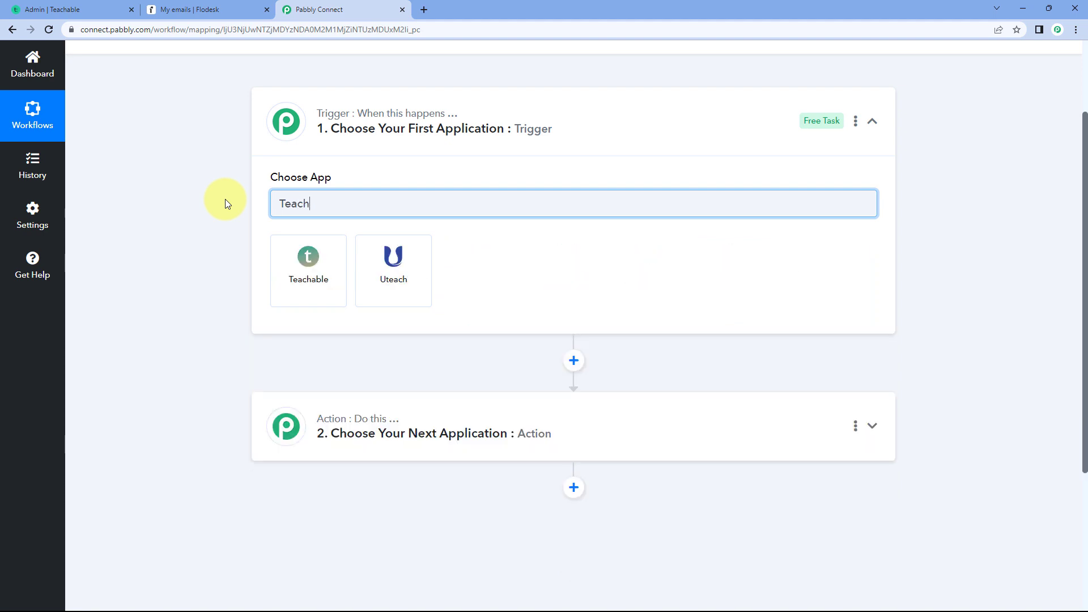
{"action": "left_click", "coordinate": [302, 252]}
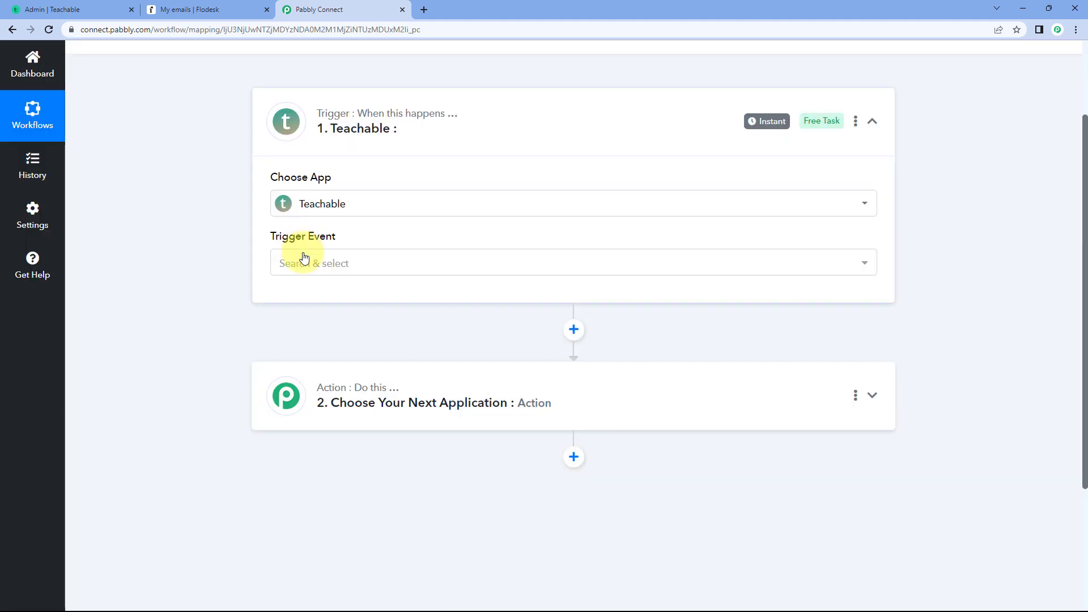
{"action": "scroll", "coordinate": [260, 187], "scroll_direction": "down", "scroll_amount": 1}
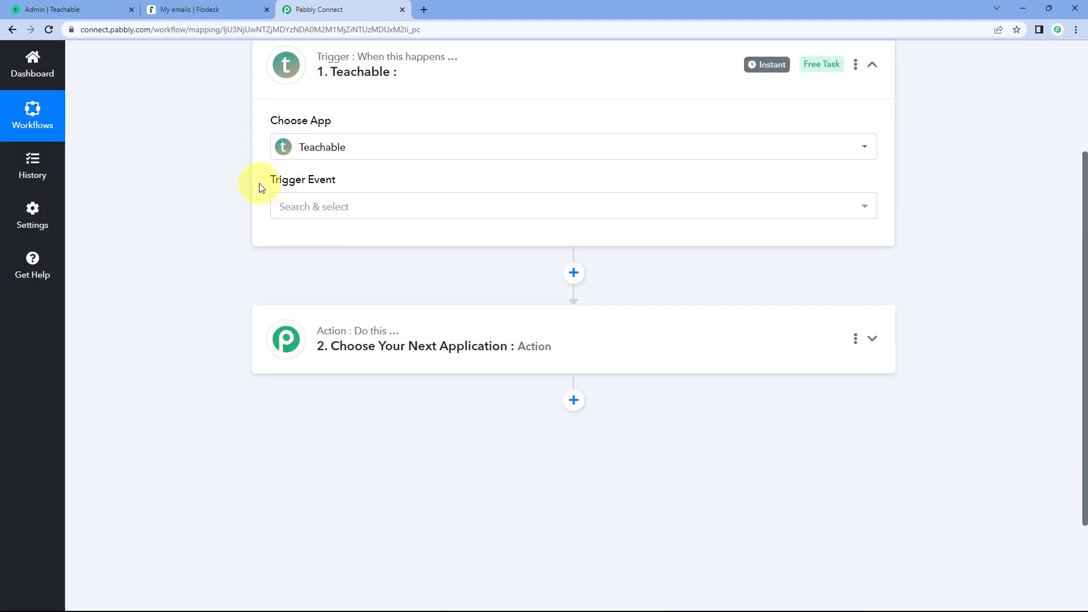
{"action": "left_click", "coordinate": [365, 206]}
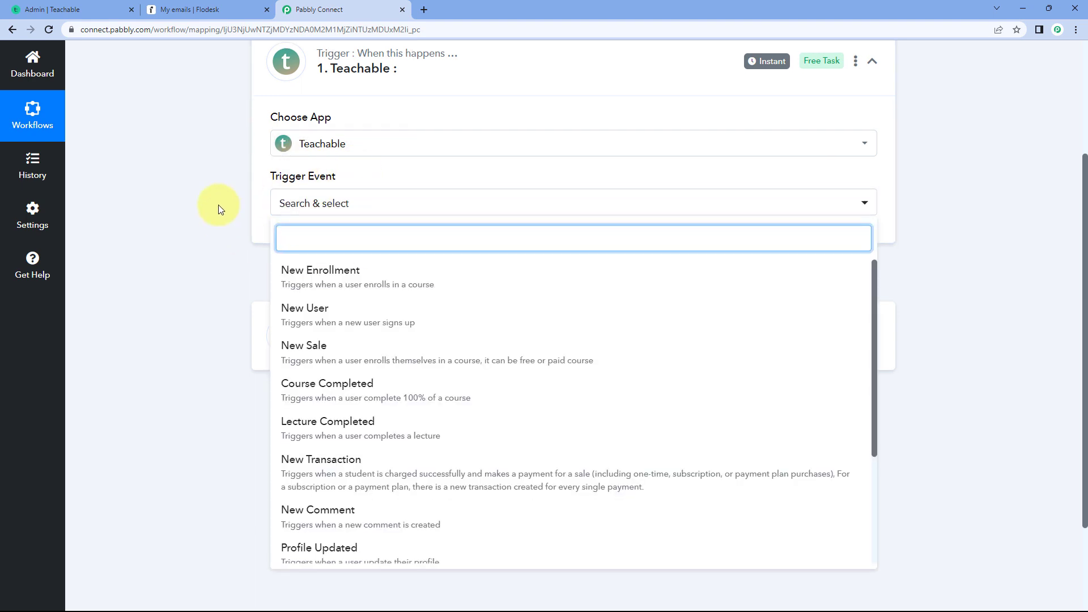
{"action": "scroll", "coordinate": [219, 206], "scroll_direction": "down", "scroll_amount": 2}
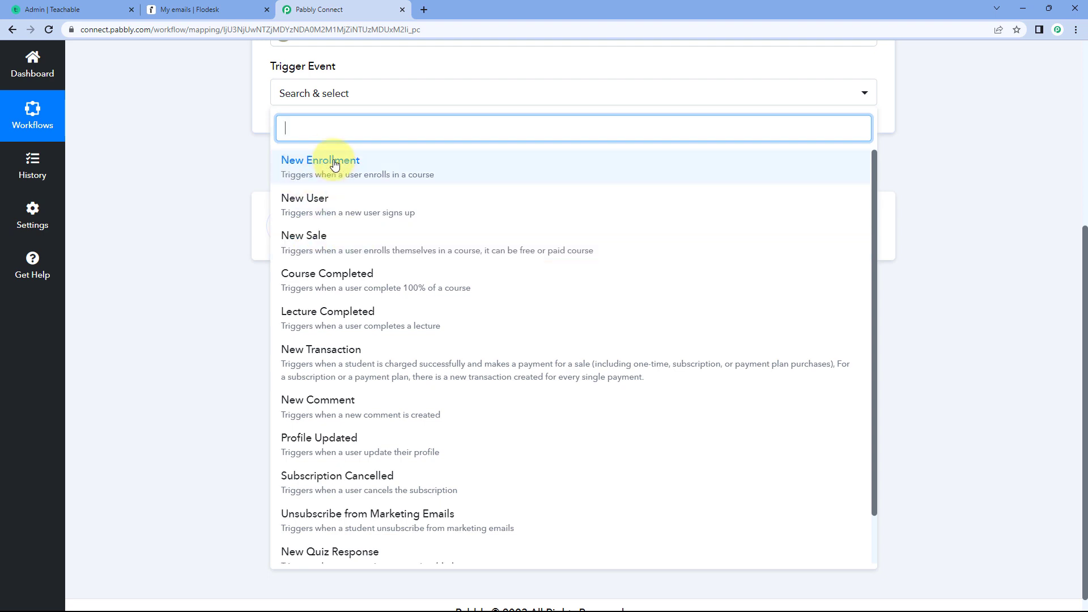
{"action": "left_click", "coordinate": [337, 206]}
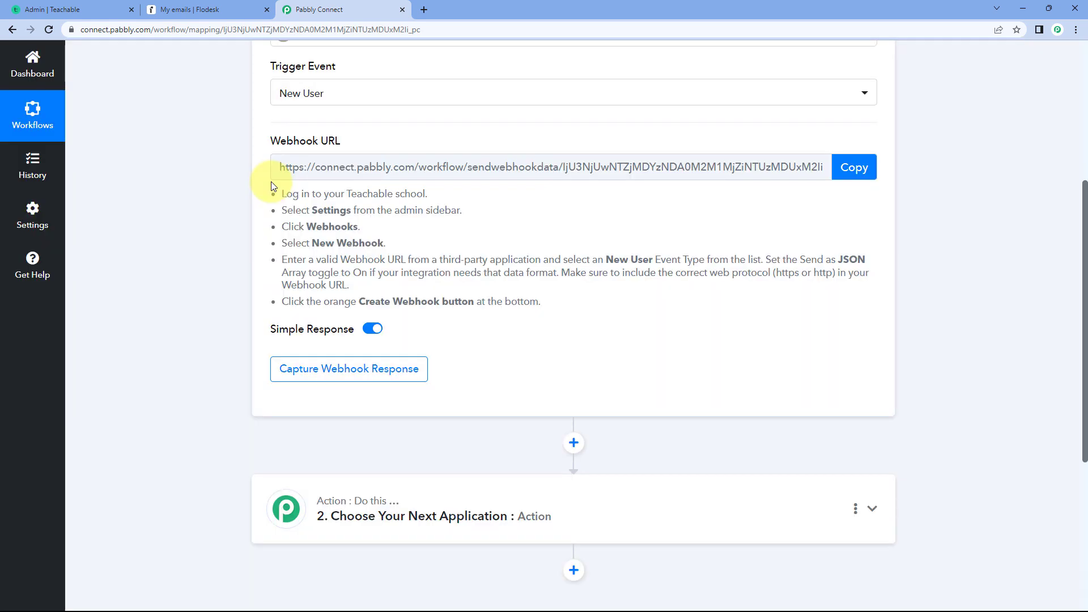
- Review the Teachable setup instructions and copy the trigger's webhook URL
{"action": "scroll", "coordinate": [349, 205], "scroll_direction": "up", "scroll_amount": 1}
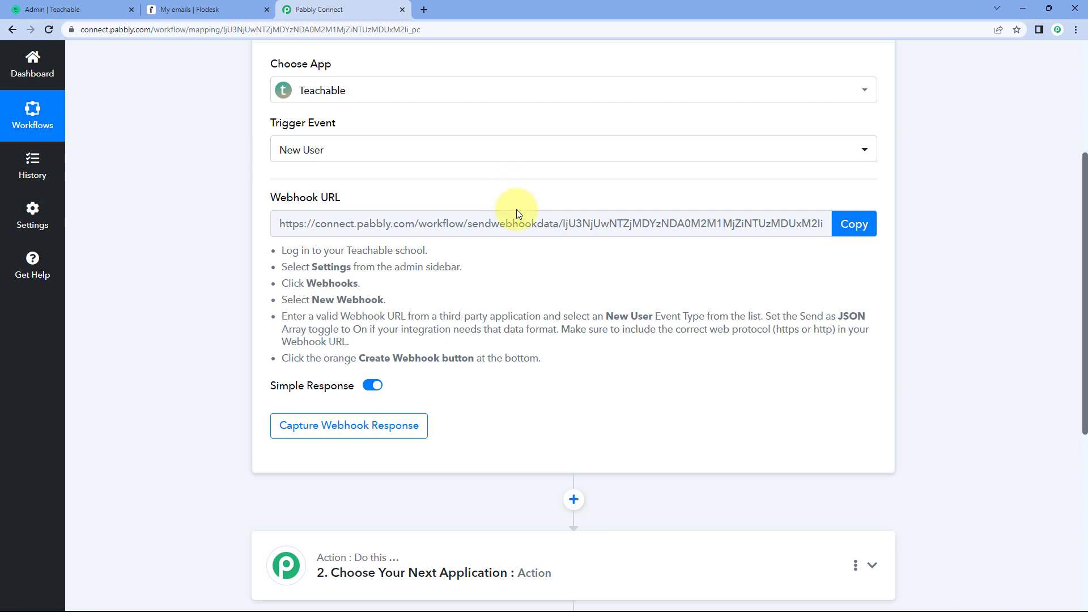
{"action": "left_click_drag", "start_coordinate": [280, 247], "coordinate": [572, 343]}
{"action": "left_click", "coordinate": [587, 277]}
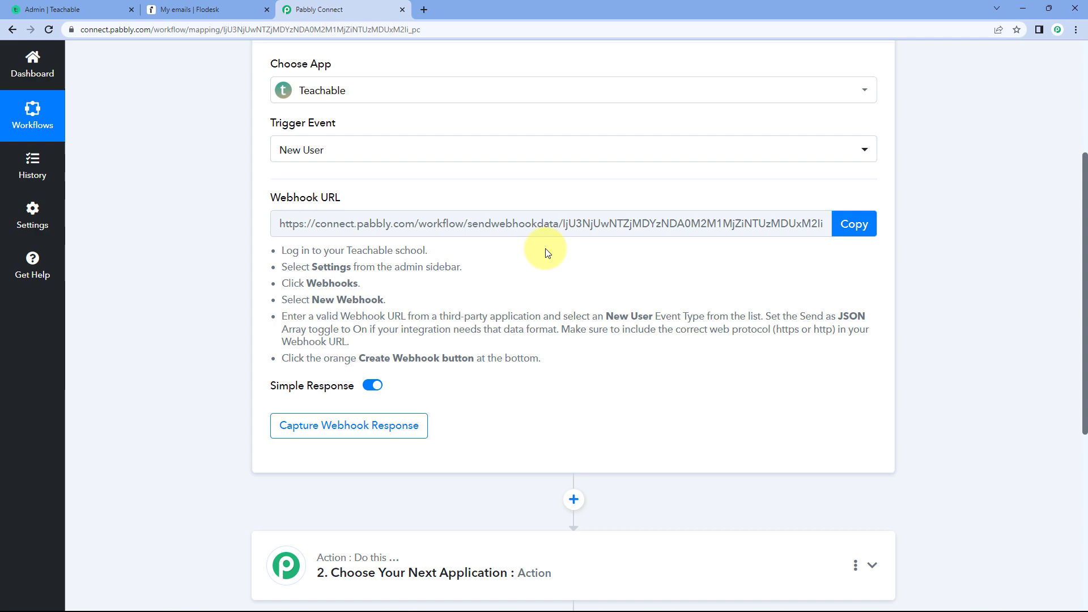
{"action": "left_click", "coordinate": [860, 223]}
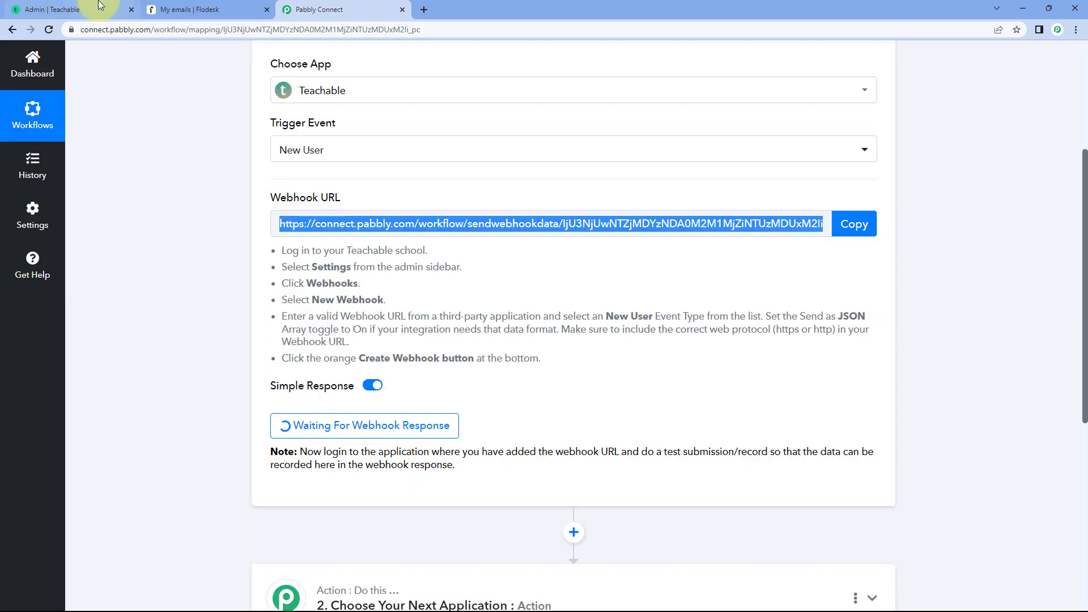
- Switch to Teachable and start adding a new webhook in the school's webhook settings
{"action": "left_click", "coordinate": [99, 6]}
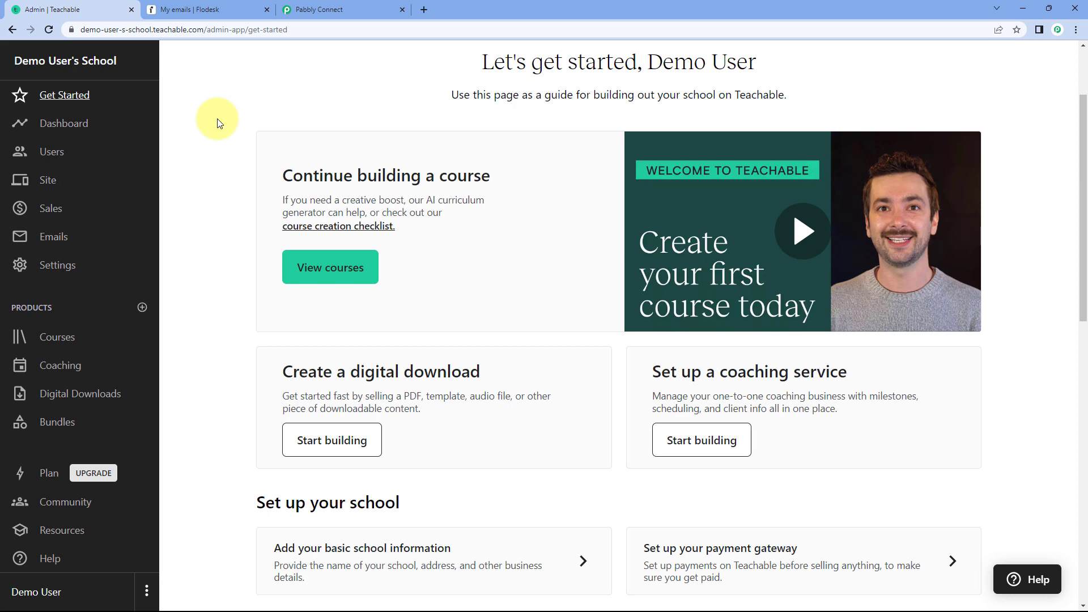
{"action": "left_click", "coordinate": [57, 266]}
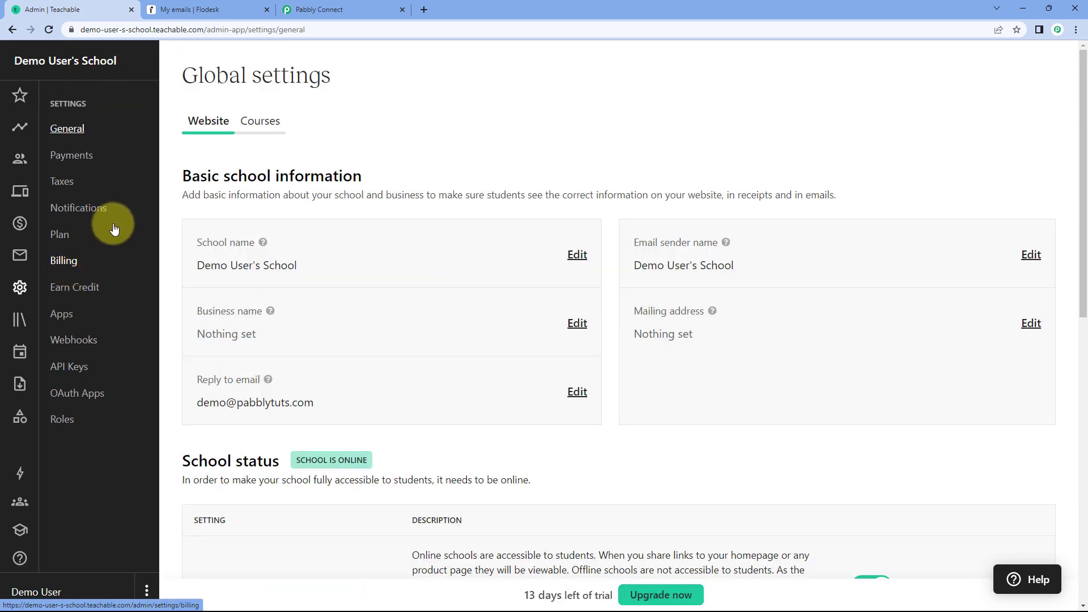
{"action": "left_click", "coordinate": [74, 343]}
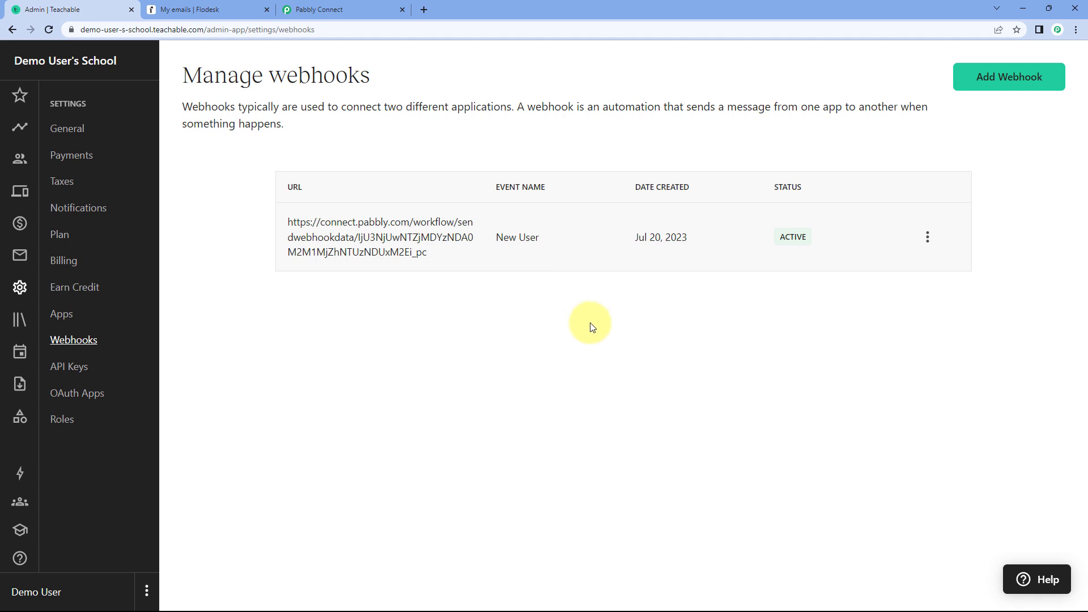
{"action": "left_click", "coordinate": [1007, 85]}
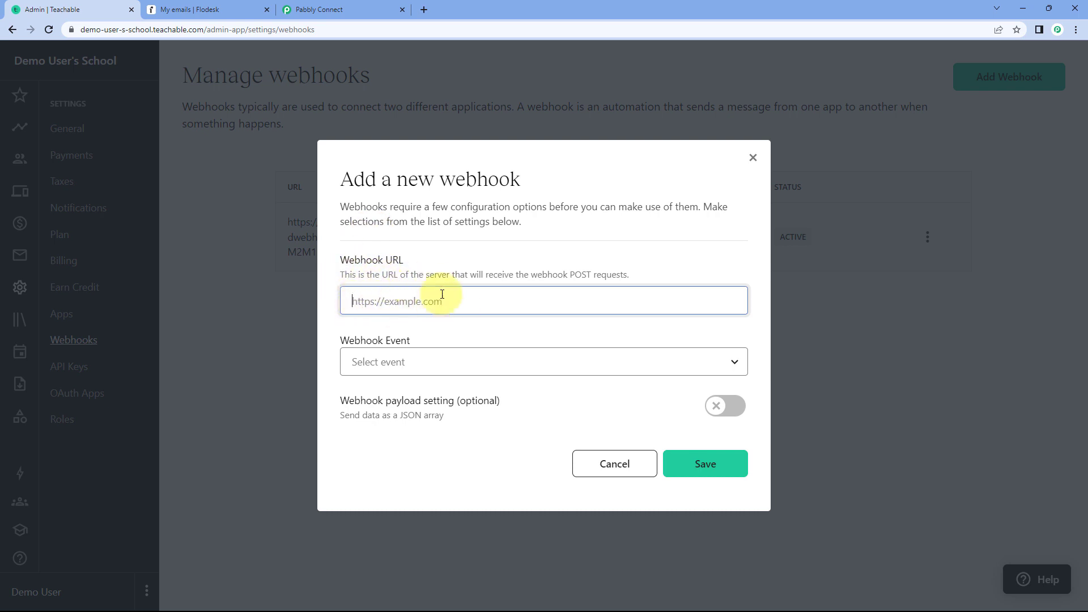
- Recheck the webhook URL in Pabbly Connect and paste it as the new Teachable webhook's URL
{"action": "left_click", "coordinate": [309, 8]}
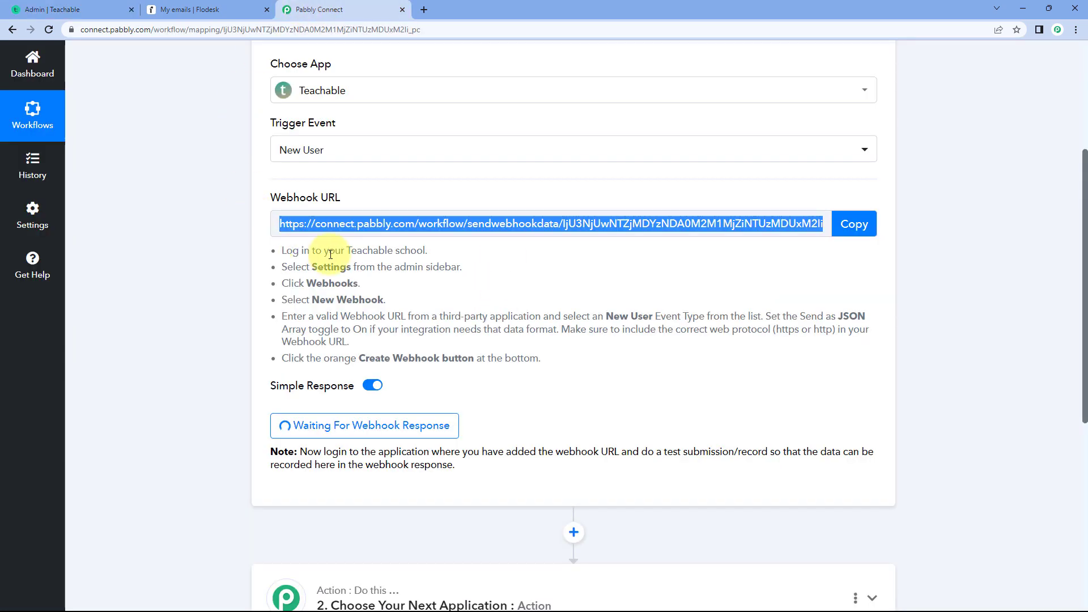
{"action": "left_click_drag", "start_coordinate": [318, 223], "coordinate": [827, 237]}
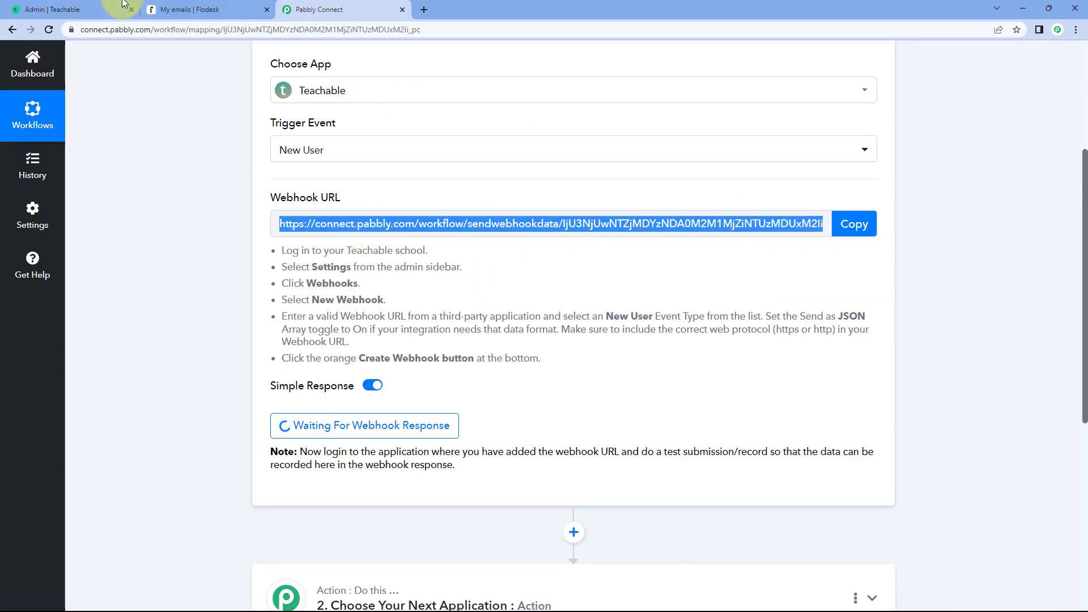
{"action": "left_click", "coordinate": [85, 9]}
{"action": "right_click", "coordinate": [379, 302]}
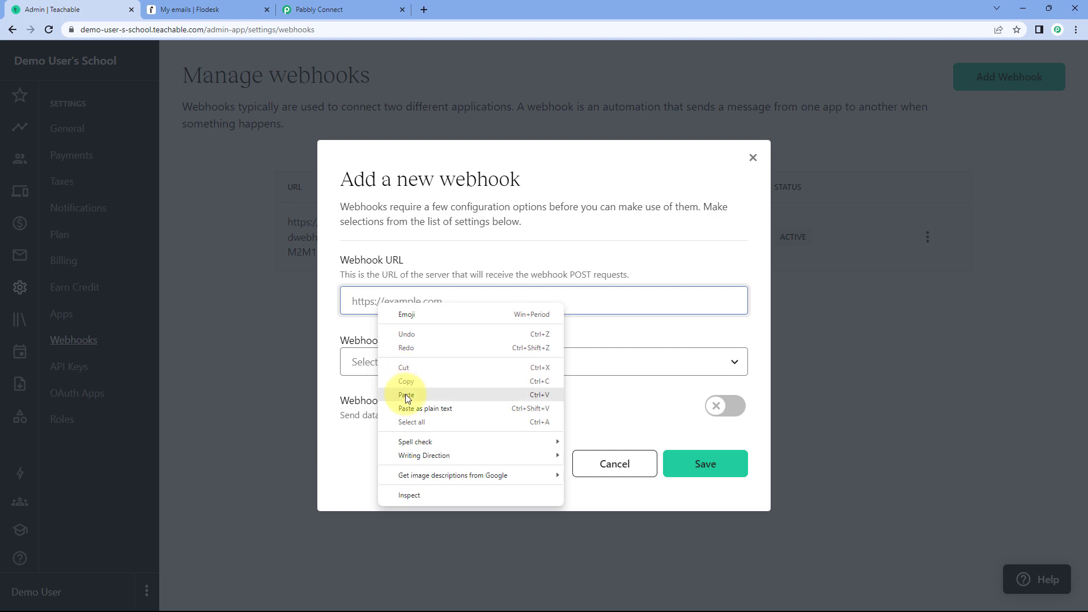
{"action": "left_click", "coordinate": [405, 394]}
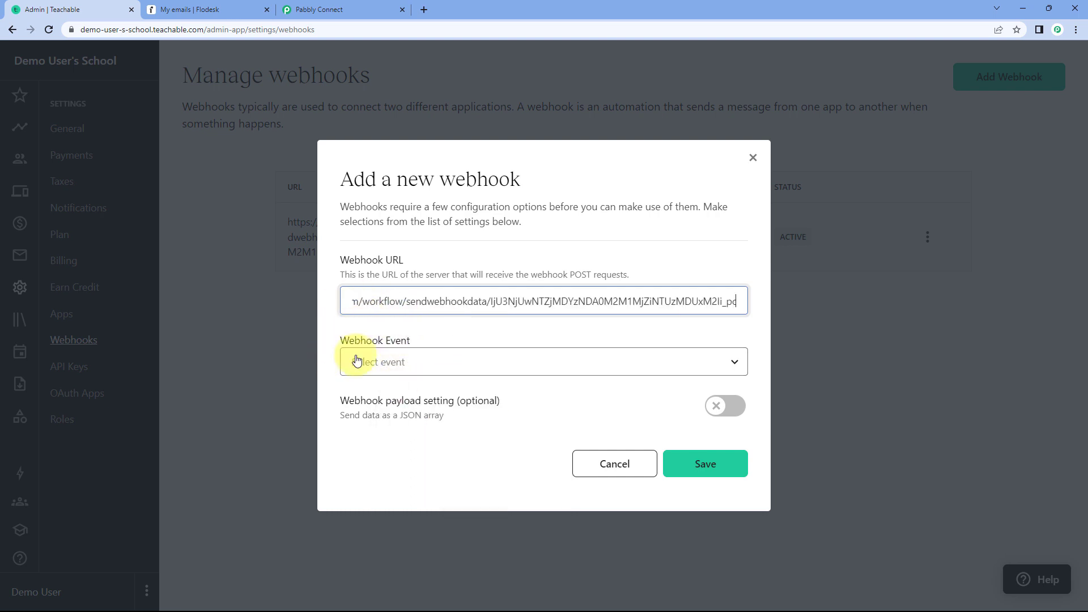
- Set the new webhook's event to Custom and select only New User, matching the trigger event in Pabbly Connect
{"action": "left_click", "coordinate": [461, 367]}
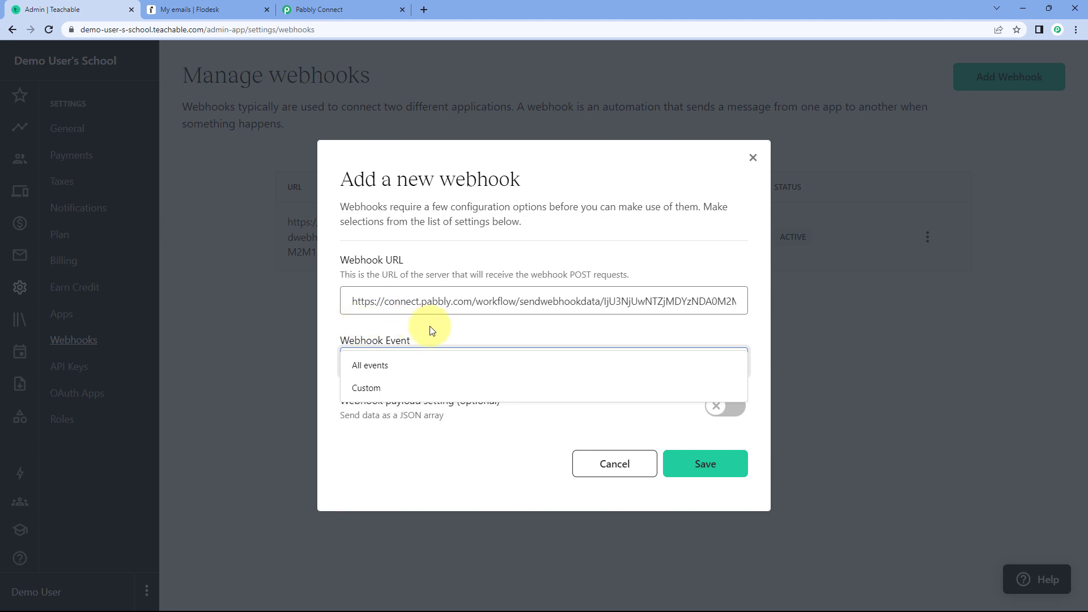
{"action": "left_click", "coordinate": [355, 11]}
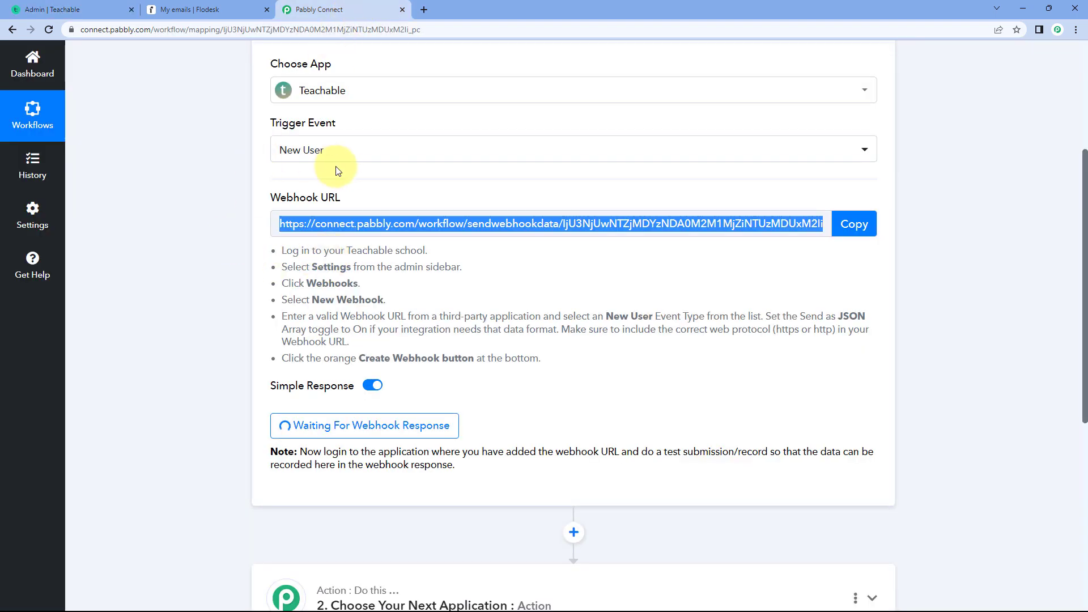
{"action": "left_click", "coordinate": [52, 10]}
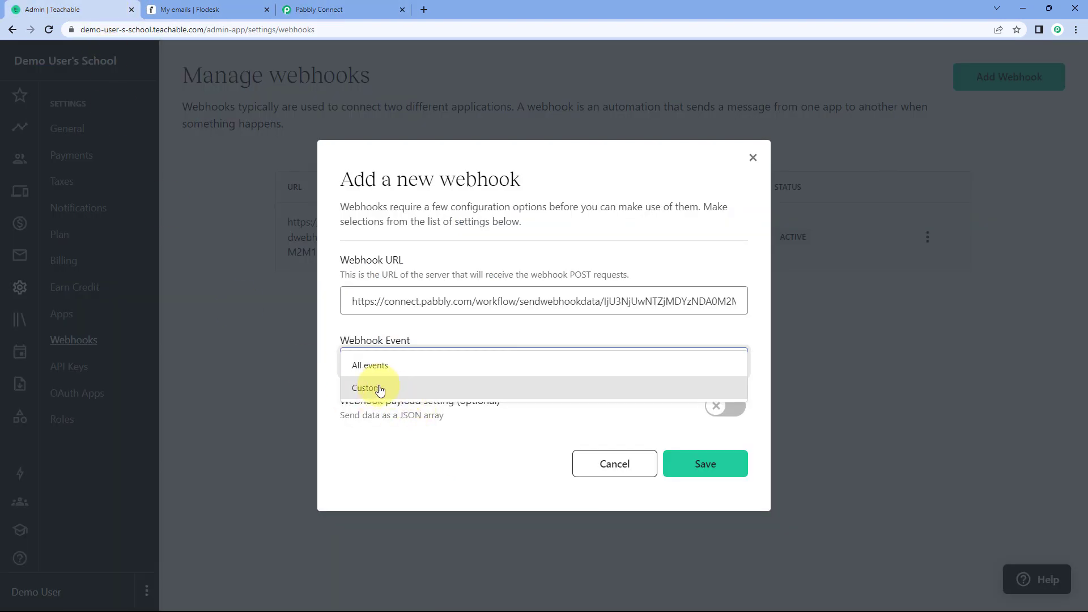
{"action": "left_click", "coordinate": [378, 388]}
{"action": "scroll", "coordinate": [349, 310], "scroll_direction": "down", "scroll_amount": 3}
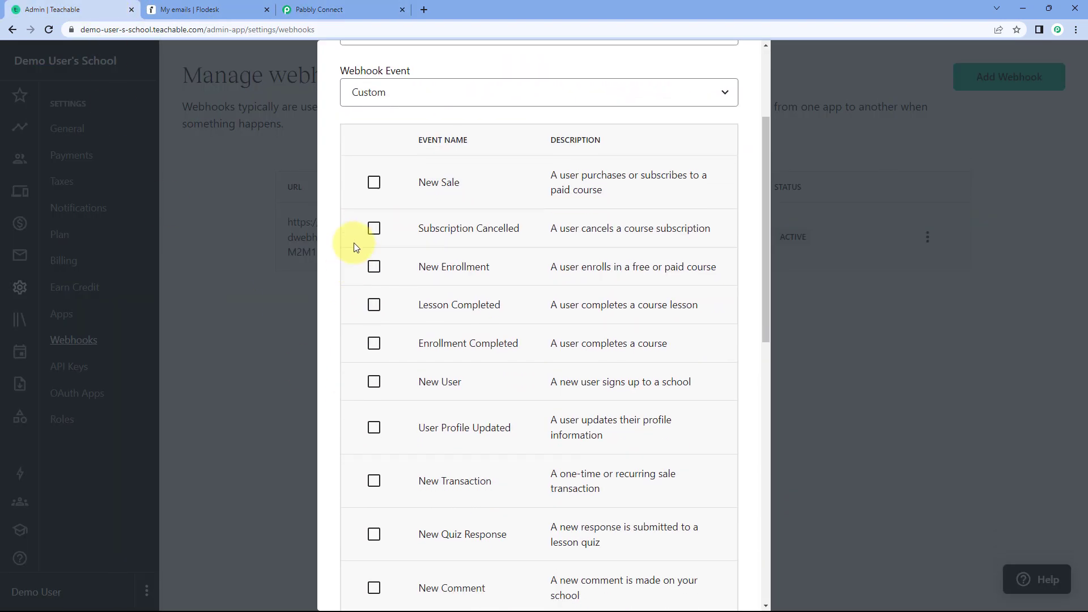
{"action": "left_click", "coordinate": [375, 382]}
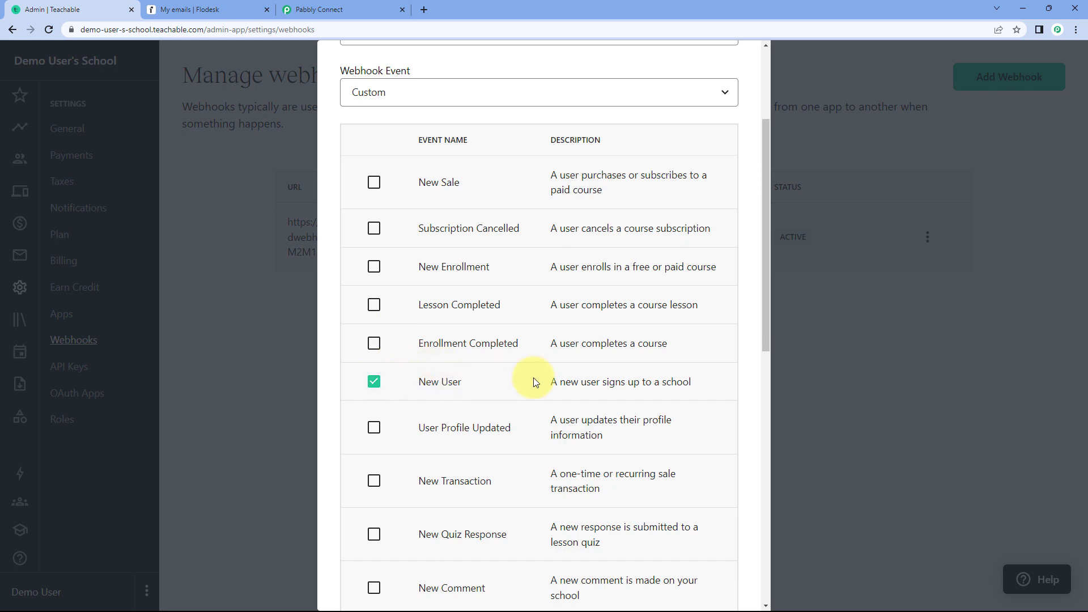
- Enable sending the webhook payload as a JSON array and save the new webhook
{"action": "scroll", "coordinate": [523, 367], "scroll_direction": "down", "scroll_amount": 4}
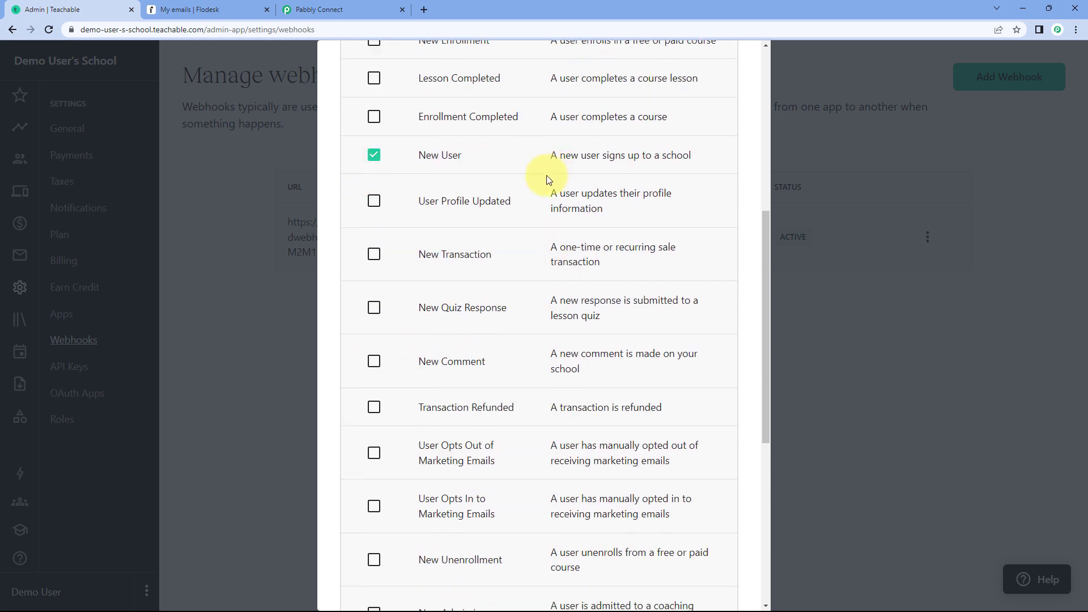
{"action": "scroll", "coordinate": [515, 222], "scroll_direction": "down", "scroll_amount": 7}
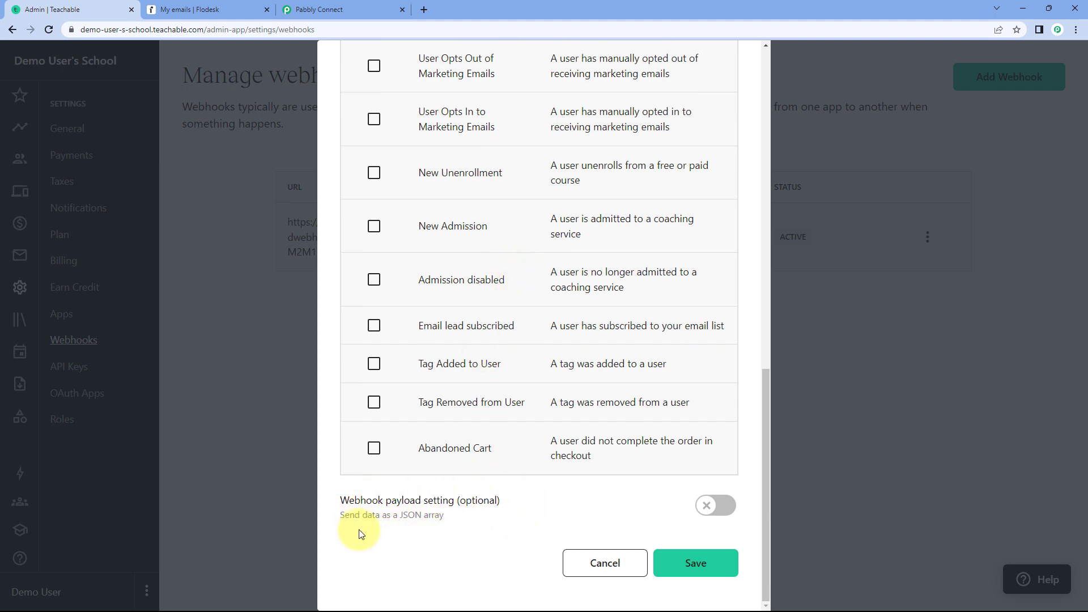
{"action": "left_click", "coordinate": [708, 509]}
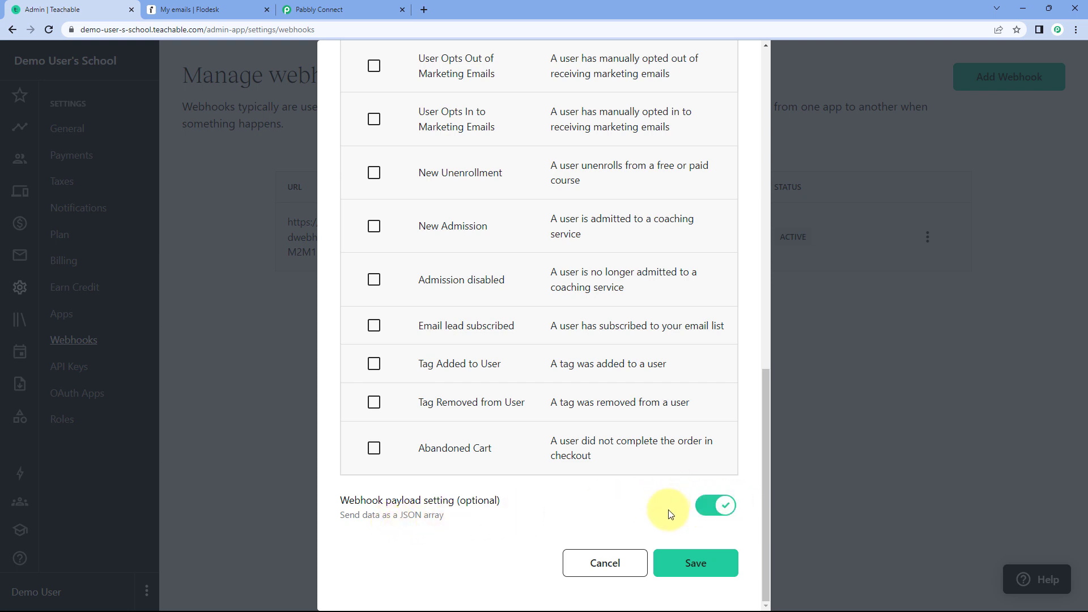
{"action": "left_click", "coordinate": [702, 569]}
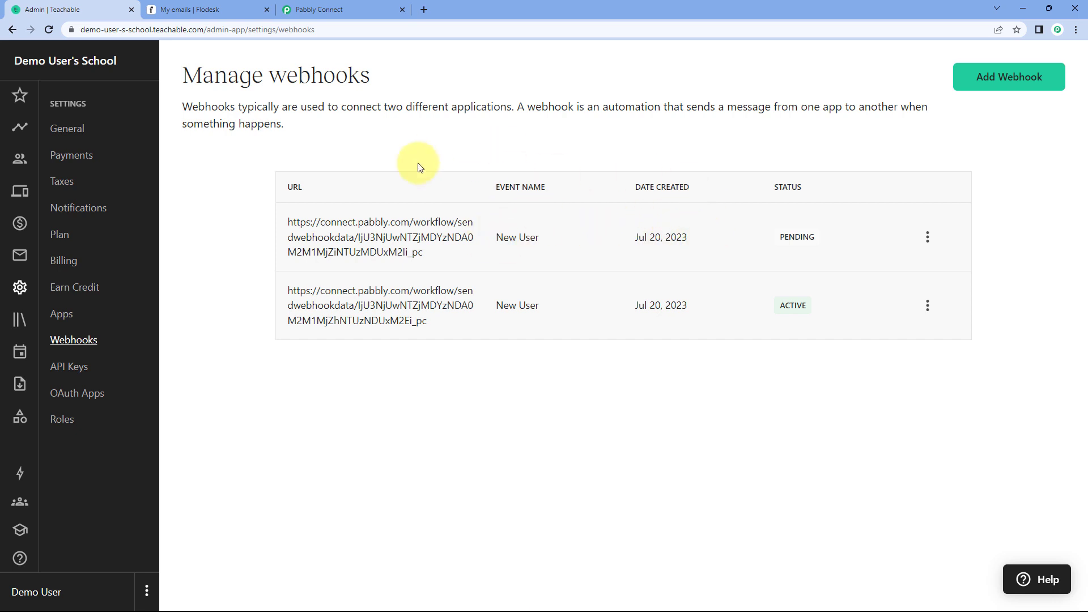
- Check the trigger's webhook response status in Pabbly Connect against the webhook list in Teachable
{"action": "left_click", "coordinate": [367, 7]}
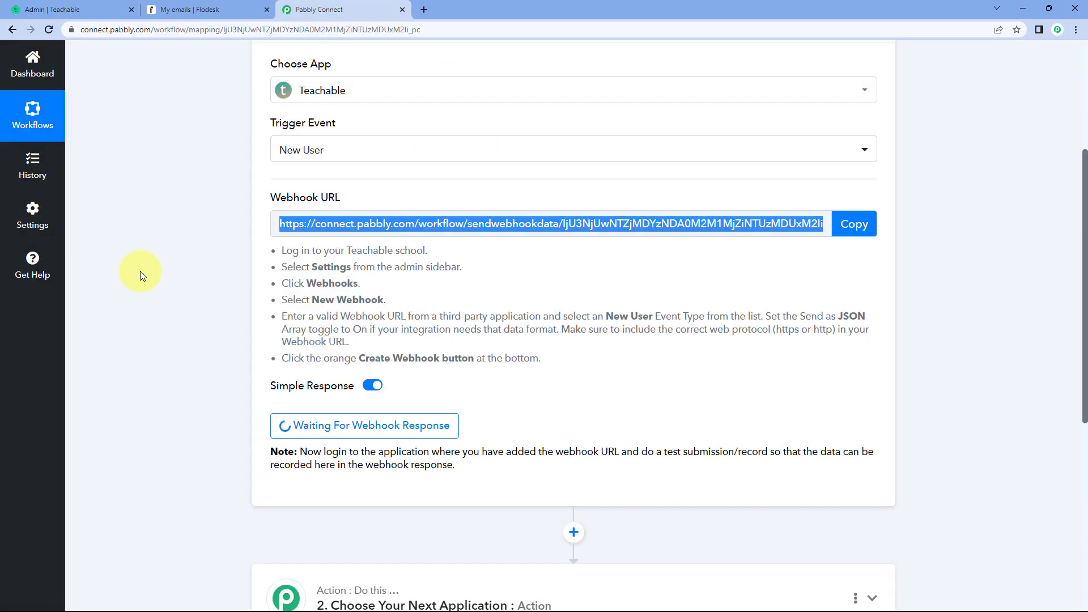
{"action": "scroll", "coordinate": [187, 307], "scroll_direction": "down", "scroll_amount": 1}
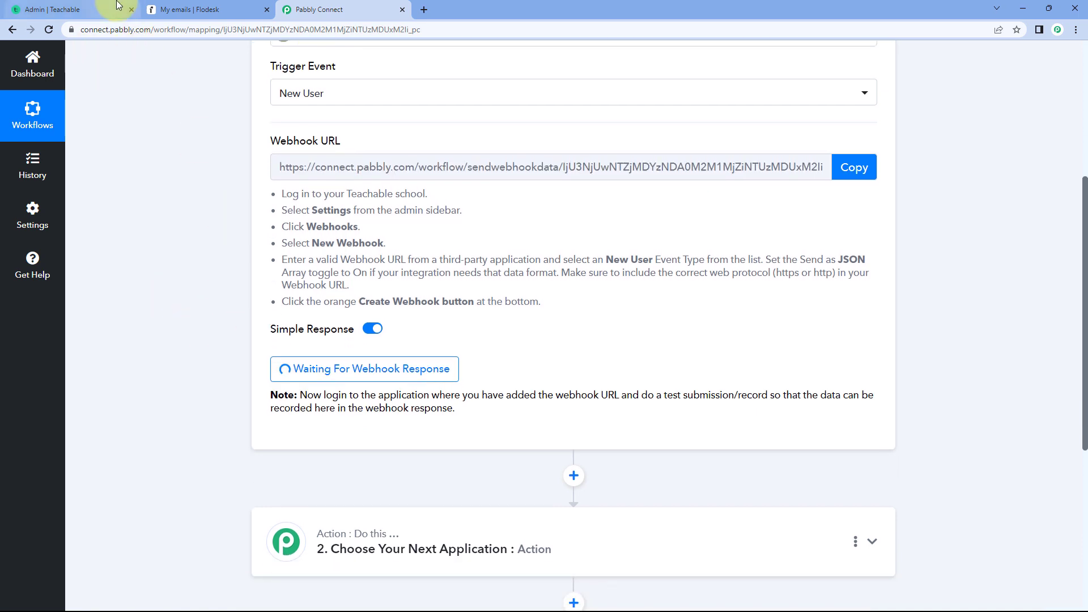
{"action": "left_click", "coordinate": [101, 9]}
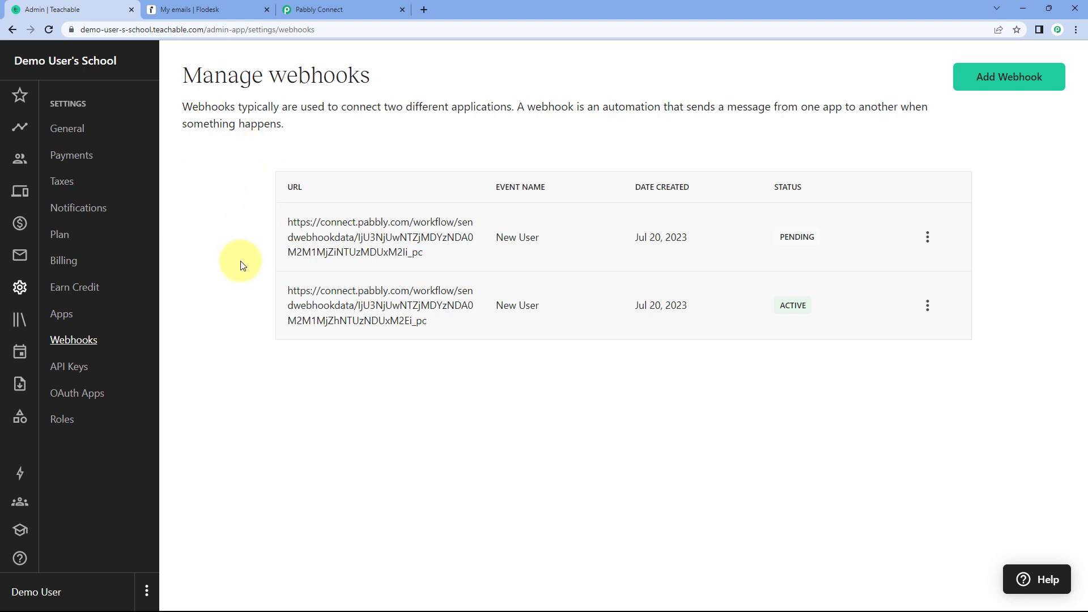
{"action": "left_click", "coordinate": [332, 3]}
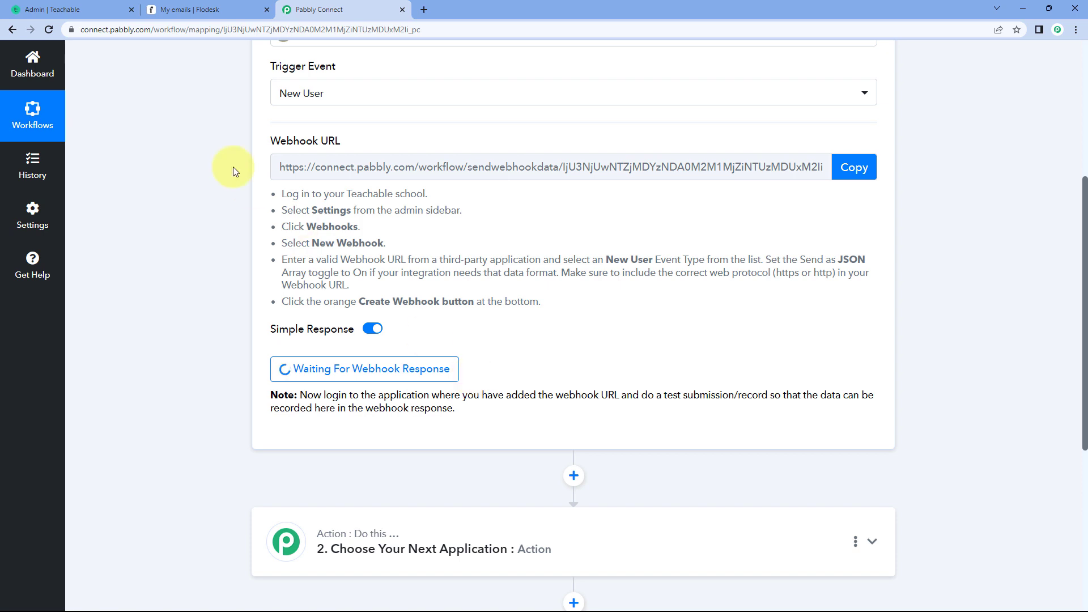
- Copy the school's web address from Teachable, load it in an incognito window and open its sign-up form
{"action": "left_click", "coordinate": [90, 9]}
{"action": "left_click_drag", "start_coordinate": [205, 30], "coordinate": [69, 31]}
{"action": "key", "text": "ctrl+c"}
{"action": "left_click", "coordinate": [233, 154]}
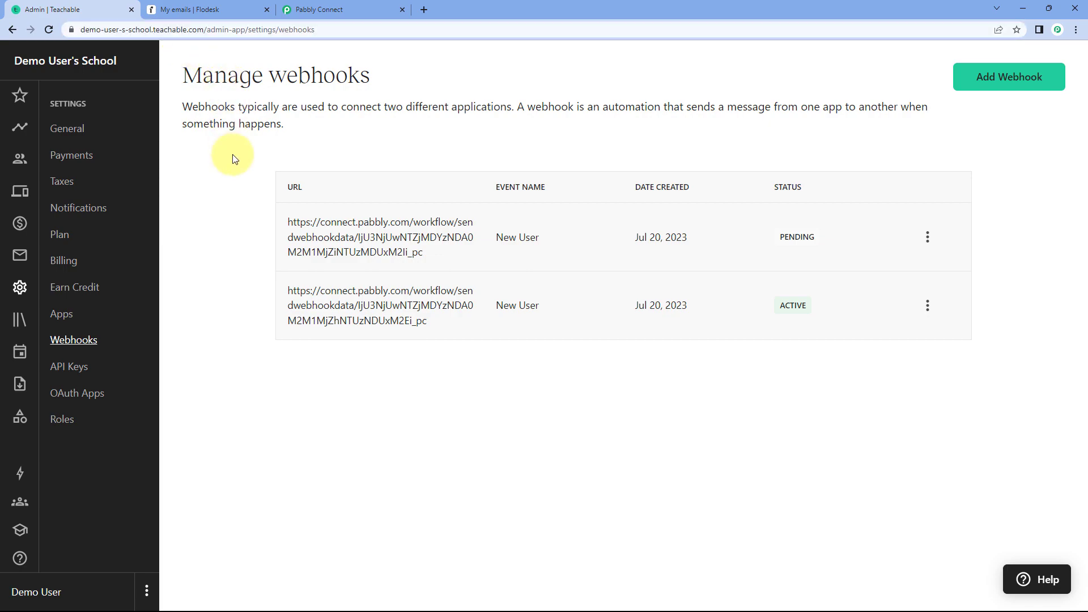
{"action": "key", "text": "ctrl+shift+n"}
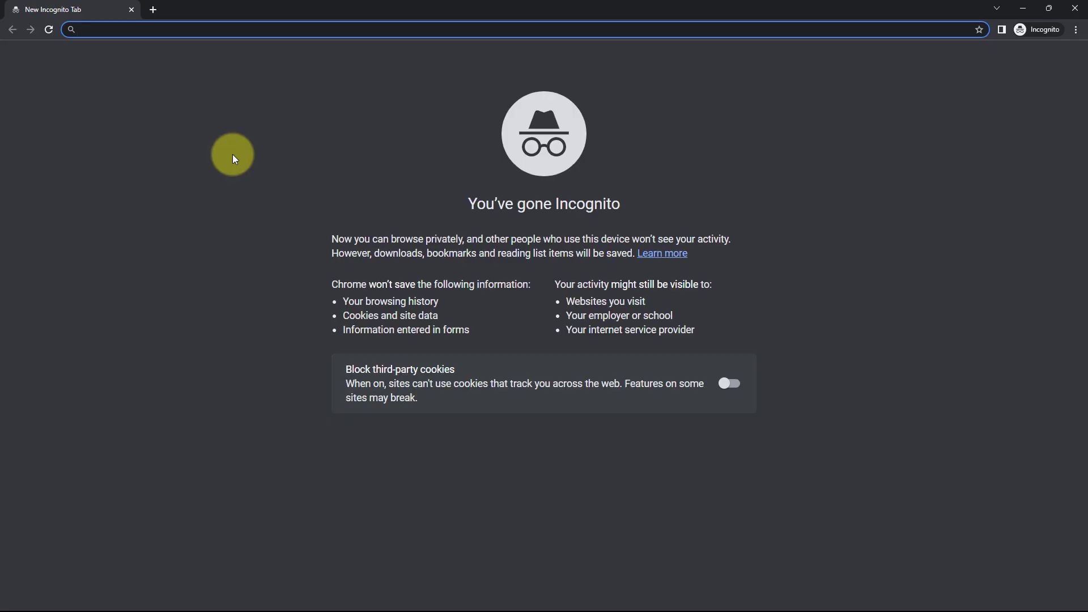
{"action": "key", "text": "ctrl+v"}
{"action": "key", "text": "Return"}
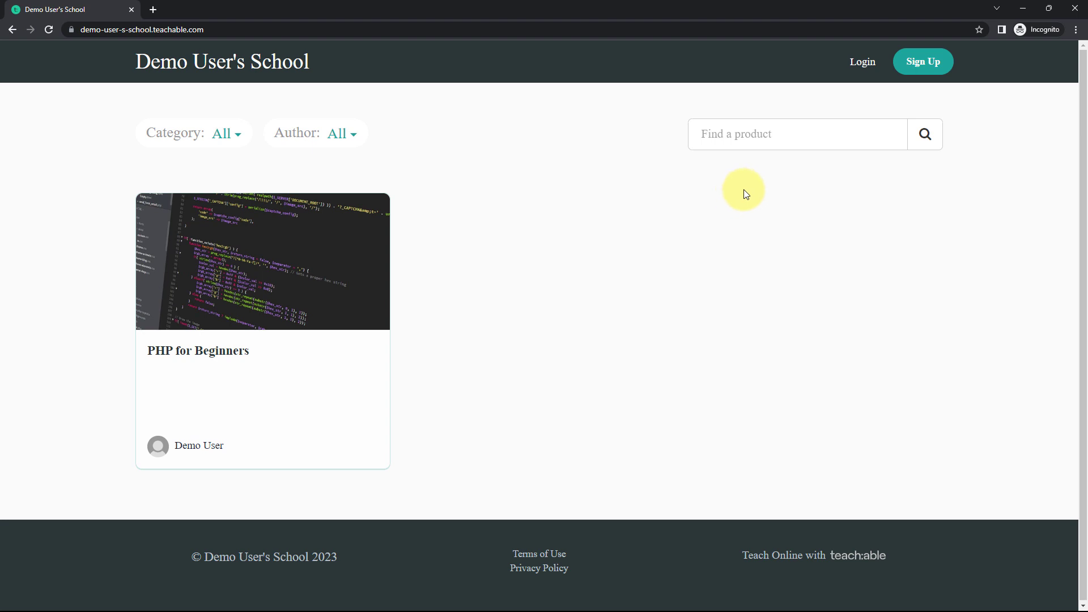
{"action": "left_click", "coordinate": [930, 71]}
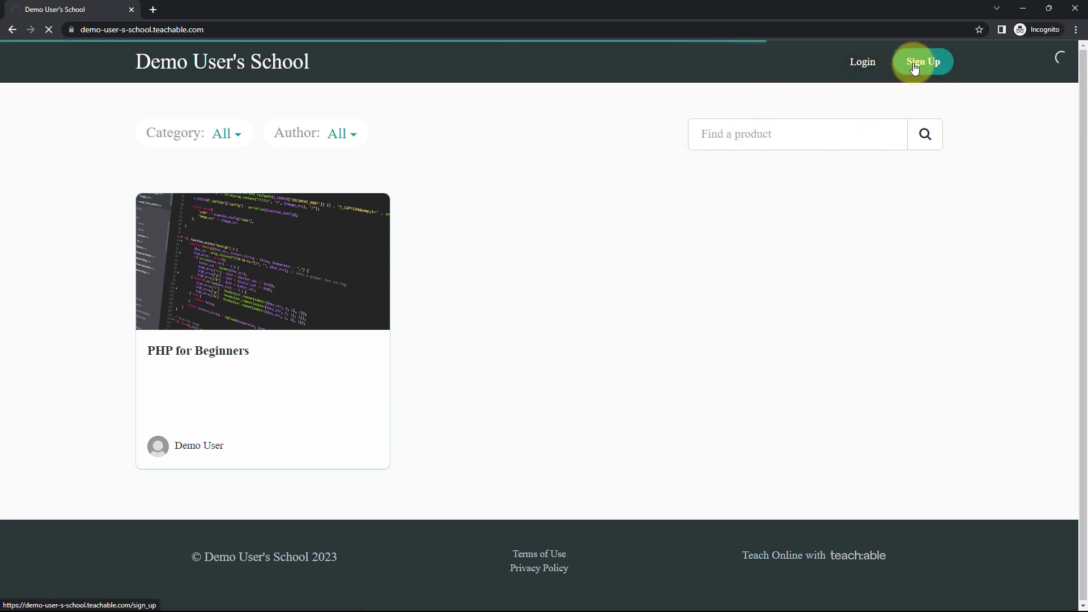
- Fill in the sign-up form with the test user's full name, email and account password
{"action": "left_click", "coordinate": [426, 200]}
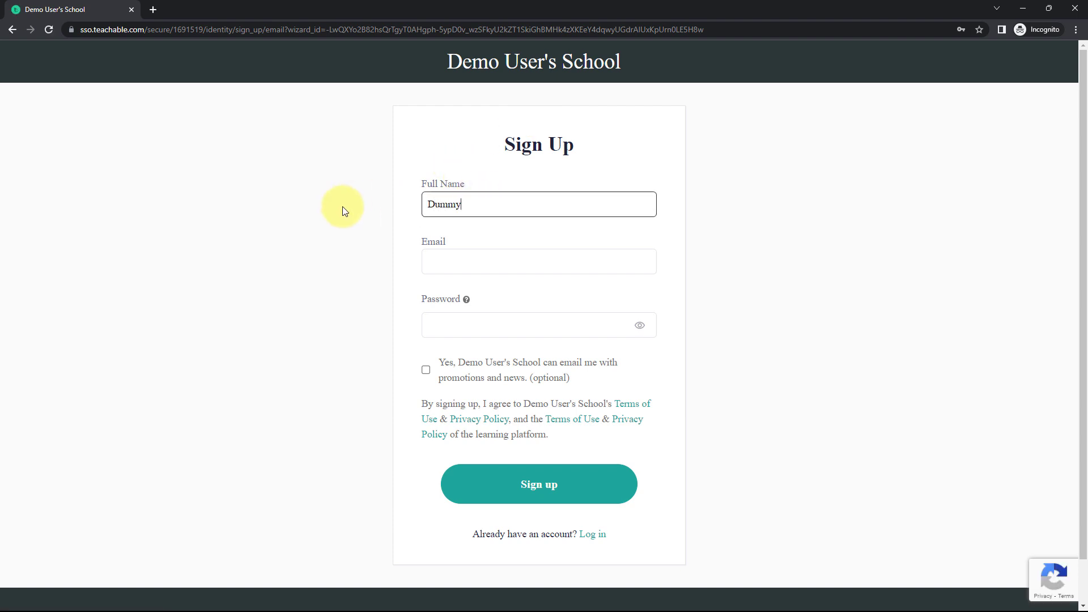
{"action": "key", "text": "Tab"}
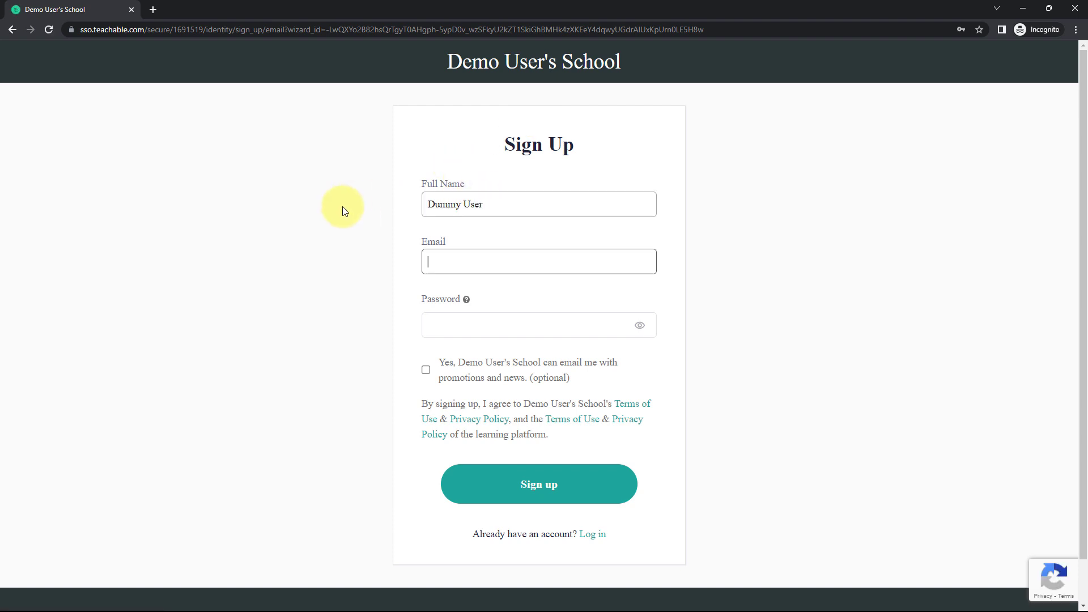
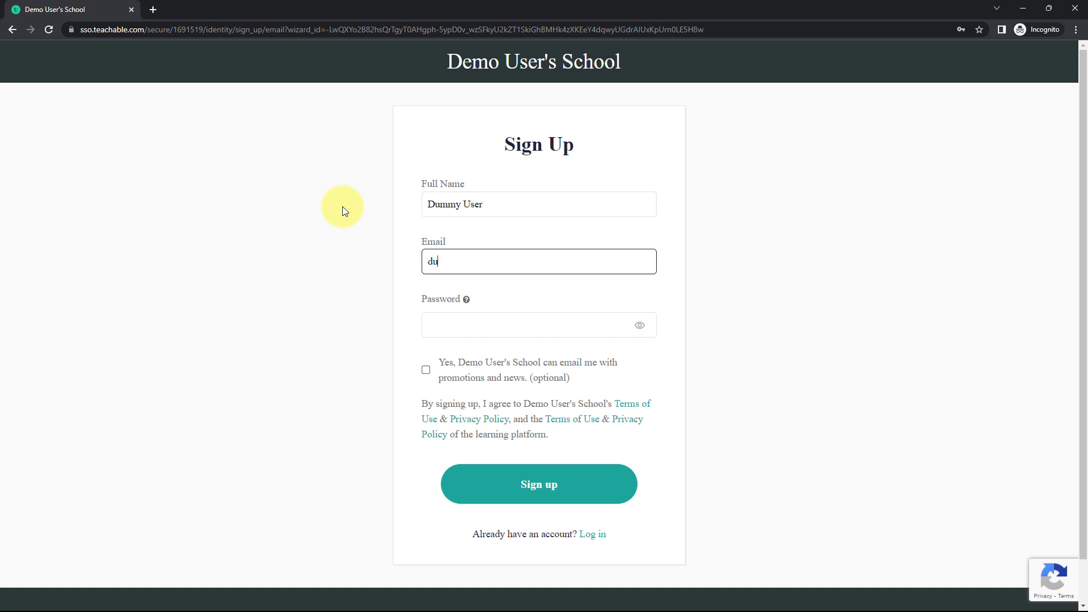
{"action": "key", "text": "Tab"}
{"action": "type", "text": "•••••••"}
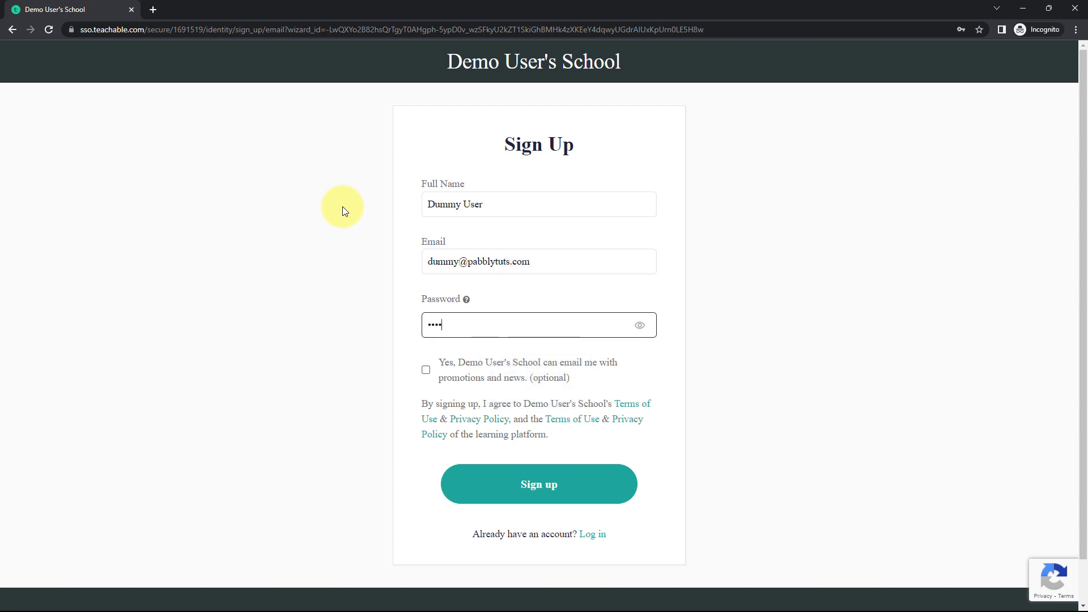
{"action": "type", "text": "•••••"}
{"action": "left_click", "coordinate": [314, 211]}
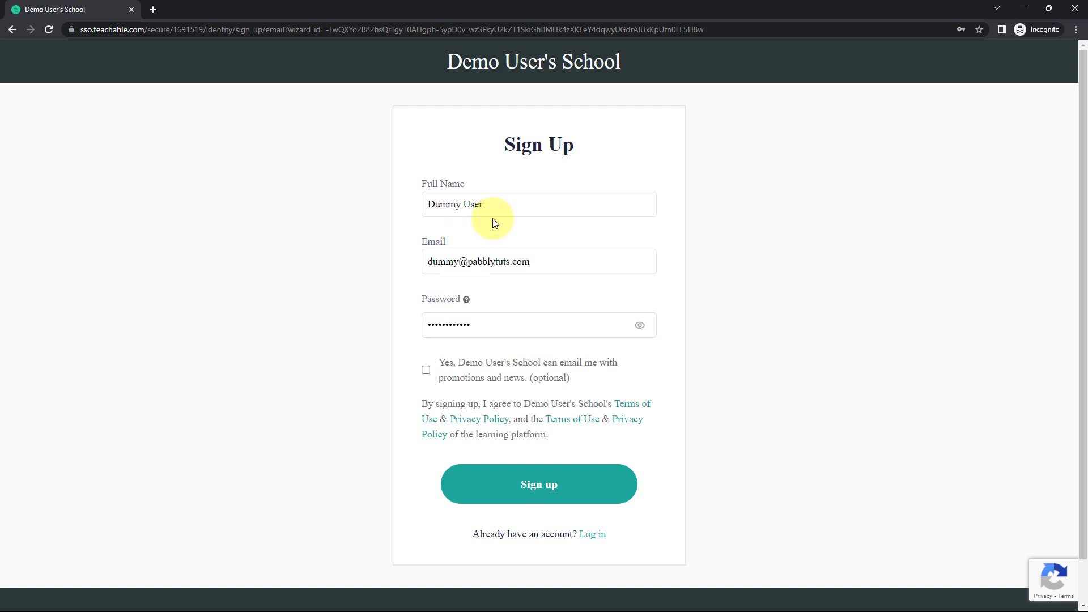
- Opt in to the school's promotions and news emails and submit the sign-up
{"action": "left_click", "coordinate": [427, 370]}
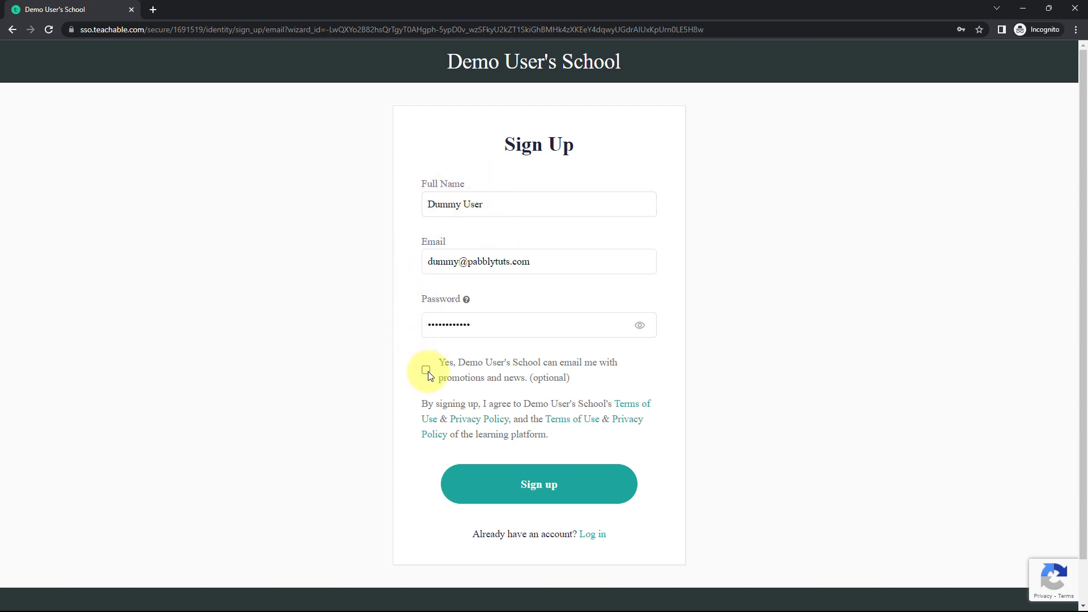
{"action": "left_click", "coordinate": [390, 343]}
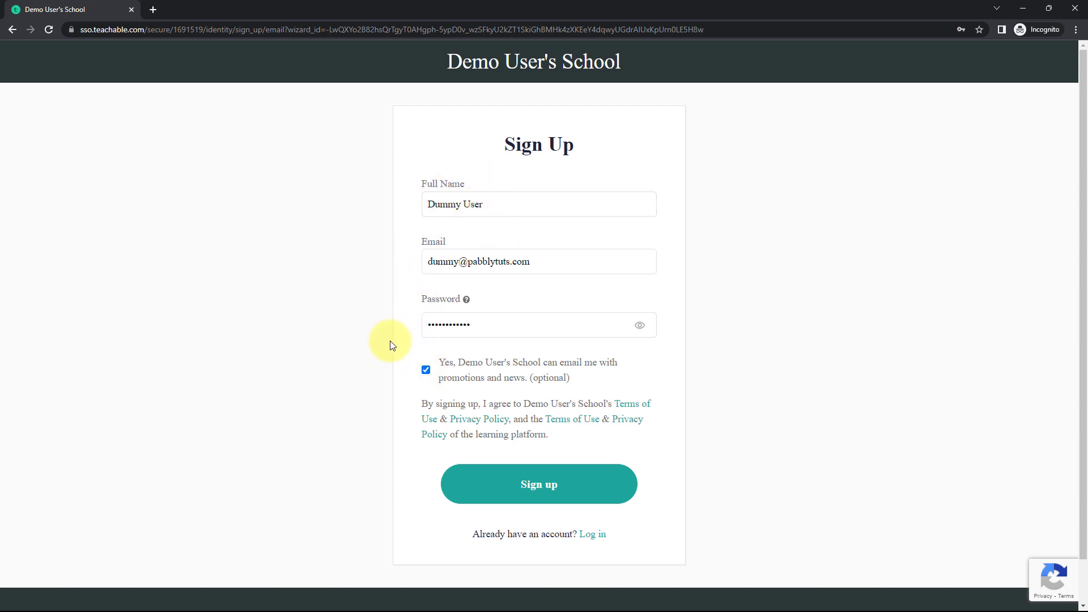
{"action": "left_click", "coordinate": [549, 484]}
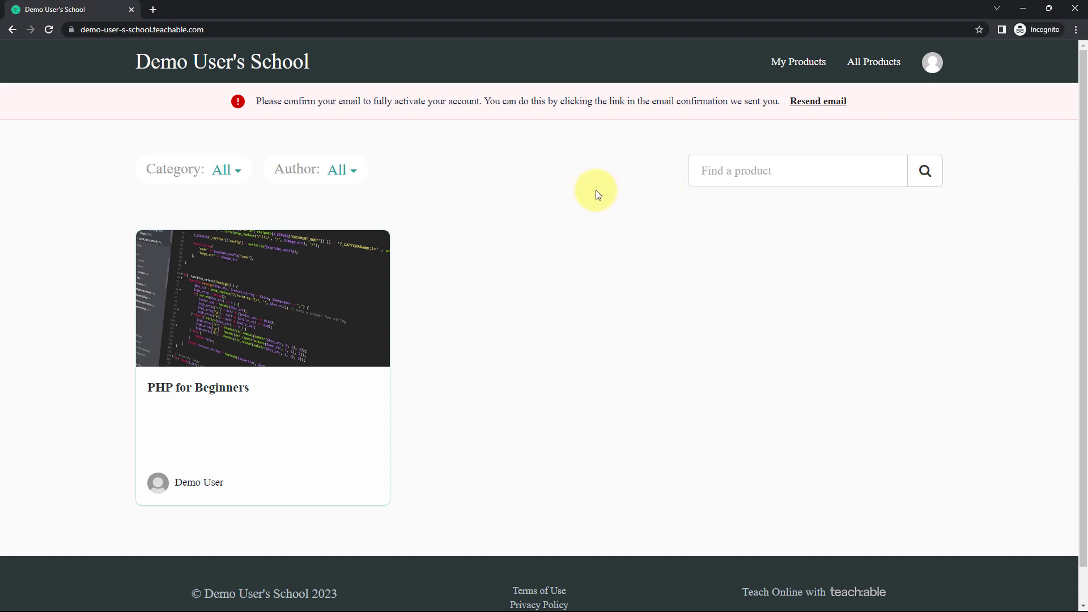
- Return to Pabbly Connect and examine the received webhook response for the event type, user name and object ID
{"action": "left_click", "coordinate": [1025, 10]}
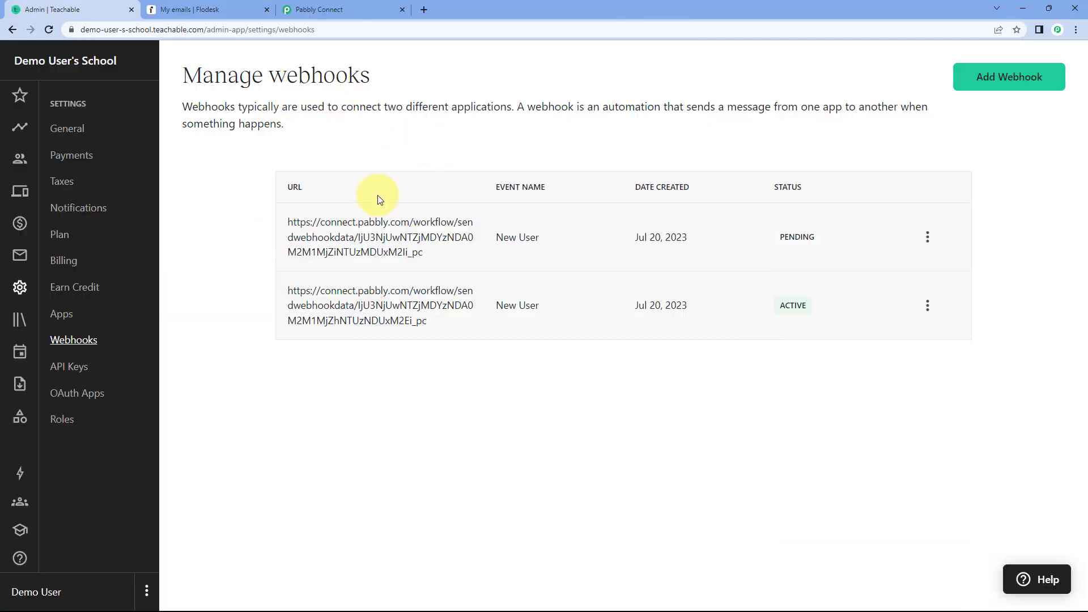
{"action": "left_click", "coordinate": [359, 8]}
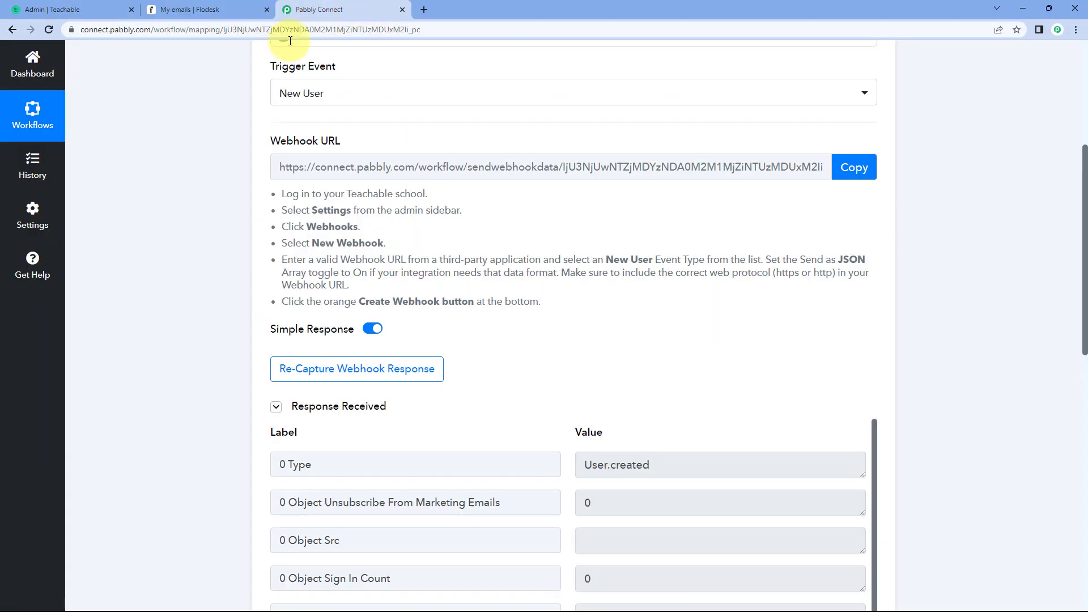
{"action": "scroll", "coordinate": [229, 263], "scroll_direction": "down", "scroll_amount": 1}
{"action": "scroll", "coordinate": [243, 258], "scroll_direction": "down", "scroll_amount": 2}
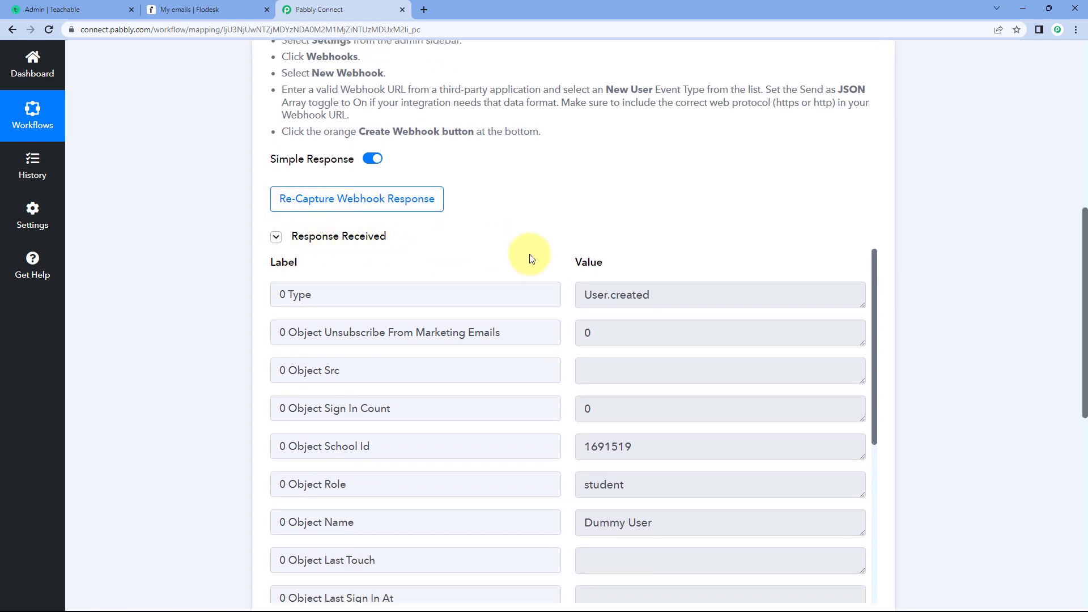
{"action": "scroll", "coordinate": [558, 230], "scroll_direction": "down", "scroll_amount": 1}
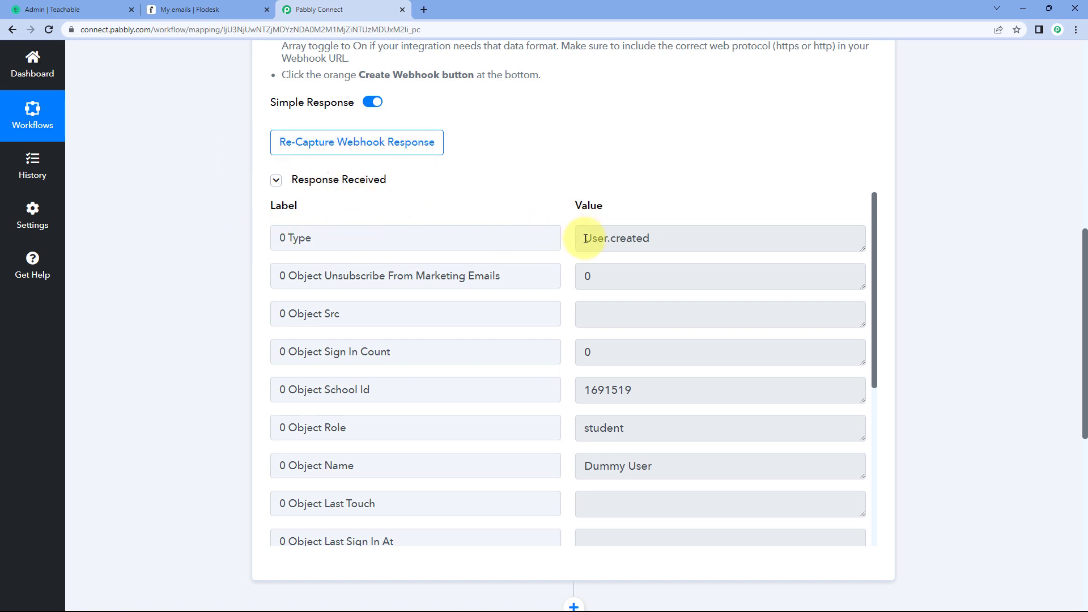
{"action": "left_click_drag", "start_coordinate": [585, 239], "coordinate": [677, 240]}
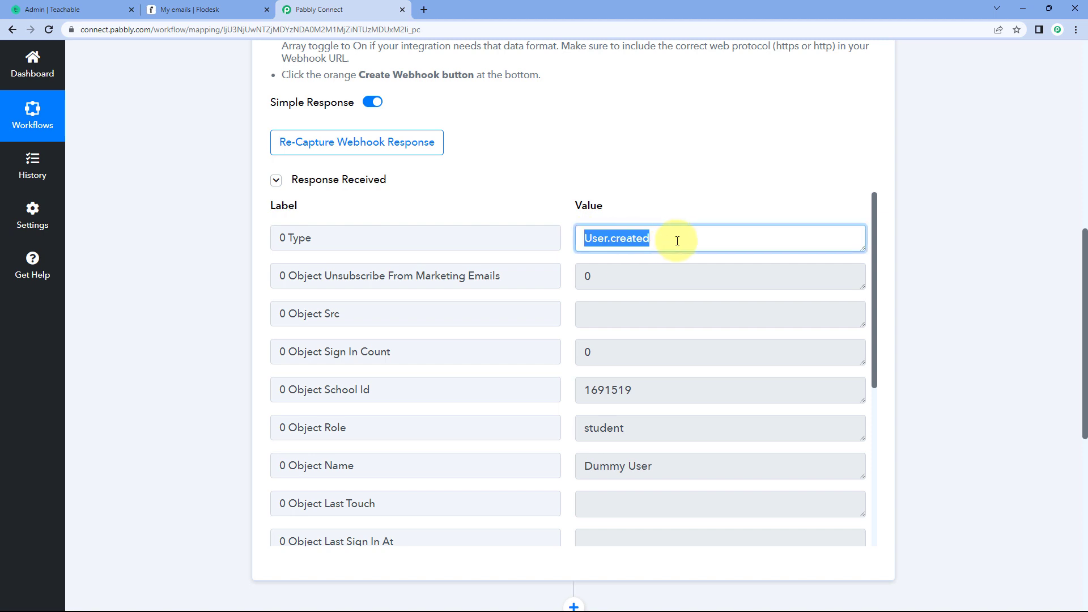
{"action": "left_click", "coordinate": [571, 256]}
{"action": "scroll", "coordinate": [567, 254], "scroll_direction": "down", "scroll_amount": 3}
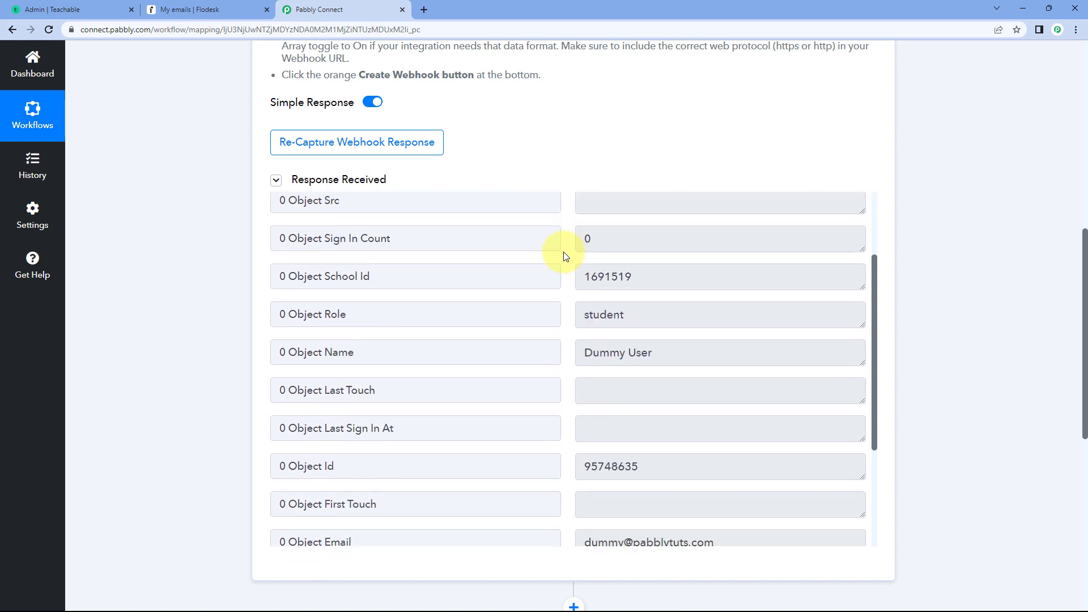
{"action": "left_click_drag", "start_coordinate": [668, 296], "coordinate": [588, 297]}
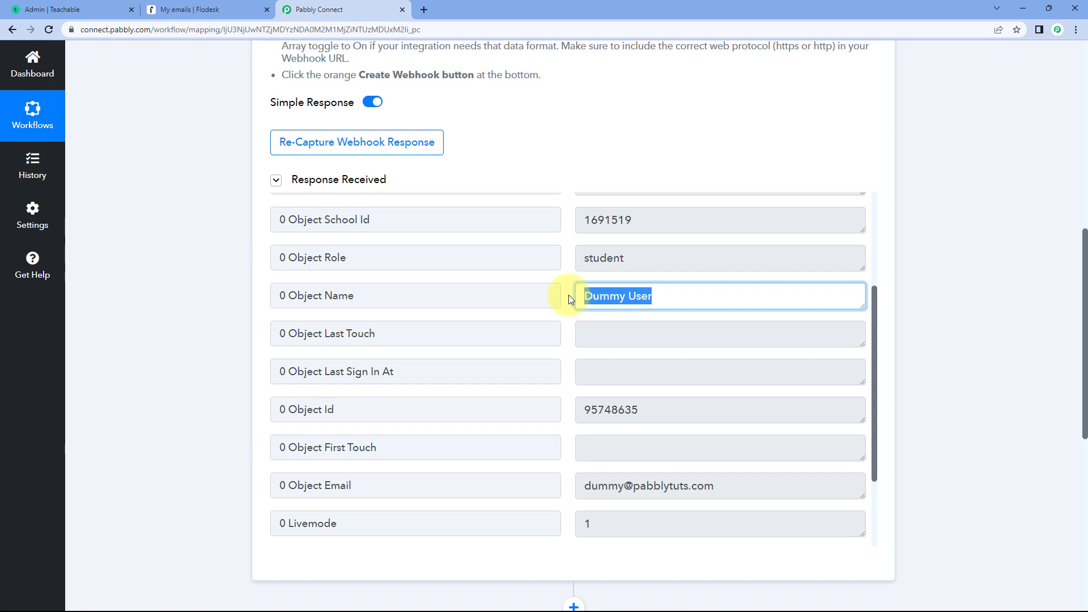
{"action": "left_click", "coordinate": [569, 294]}
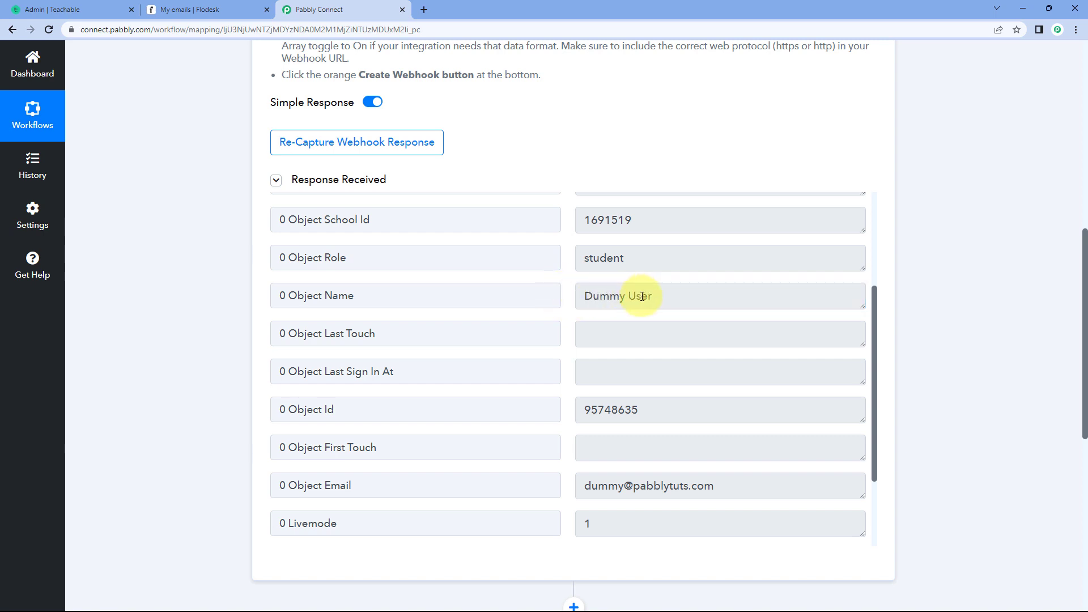
{"action": "scroll", "coordinate": [569, 290], "scroll_direction": "down", "scroll_amount": 1}
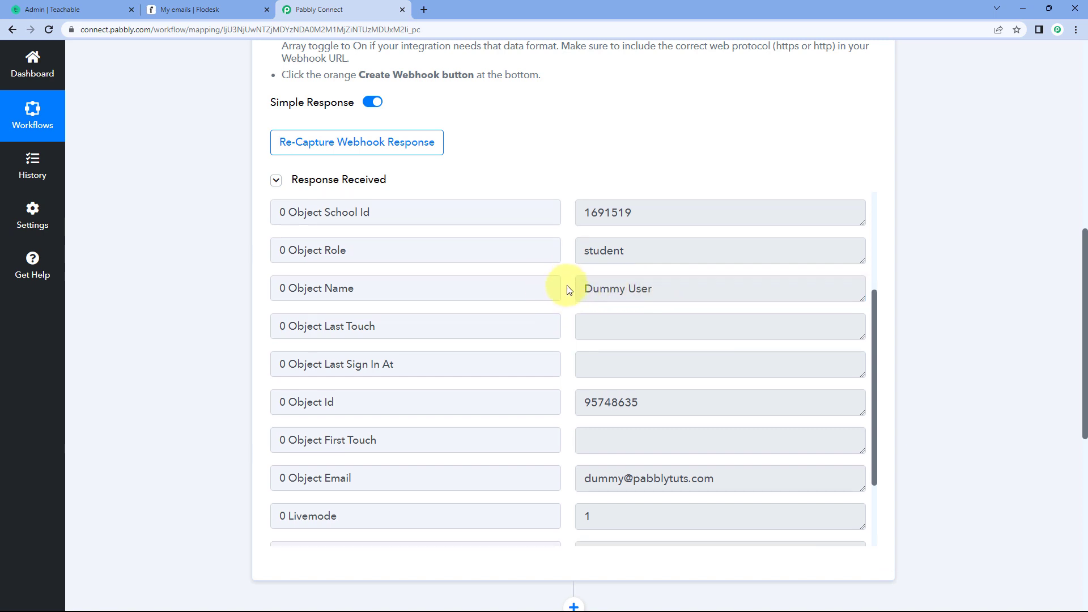
{"action": "scroll", "coordinate": [569, 289], "scroll_direction": "down", "scroll_amount": 2}
{"action": "left_click_drag", "start_coordinate": [651, 295], "coordinate": [569, 298]}
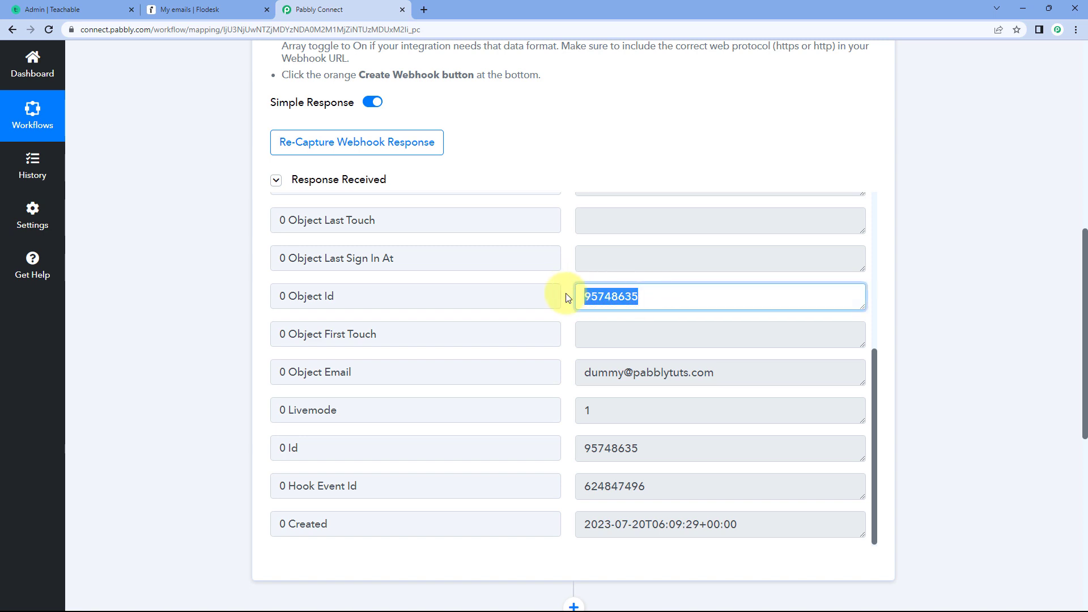
- Examine the received webhook response for the new user's email and remaining fields, and check the webhooks page in Teachable
{"action": "scroll", "coordinate": [568, 298], "scroll_direction": "down", "scroll_amount": 1}
{"action": "left_click_drag", "start_coordinate": [585, 369], "coordinate": [728, 372]}
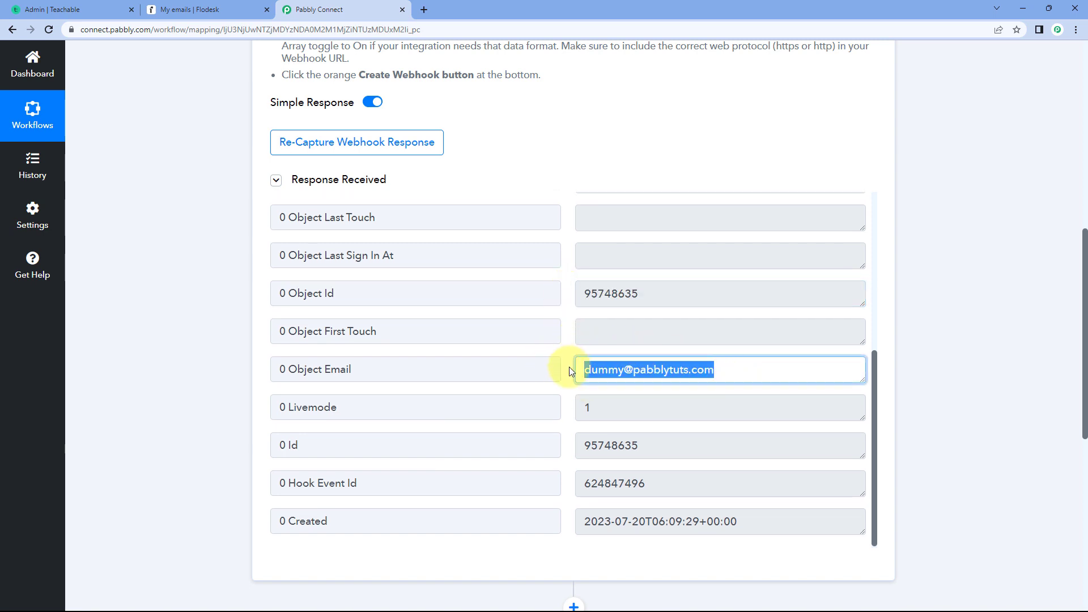
{"action": "scroll", "coordinate": [567, 356], "scroll_direction": "up", "scroll_amount": 5}
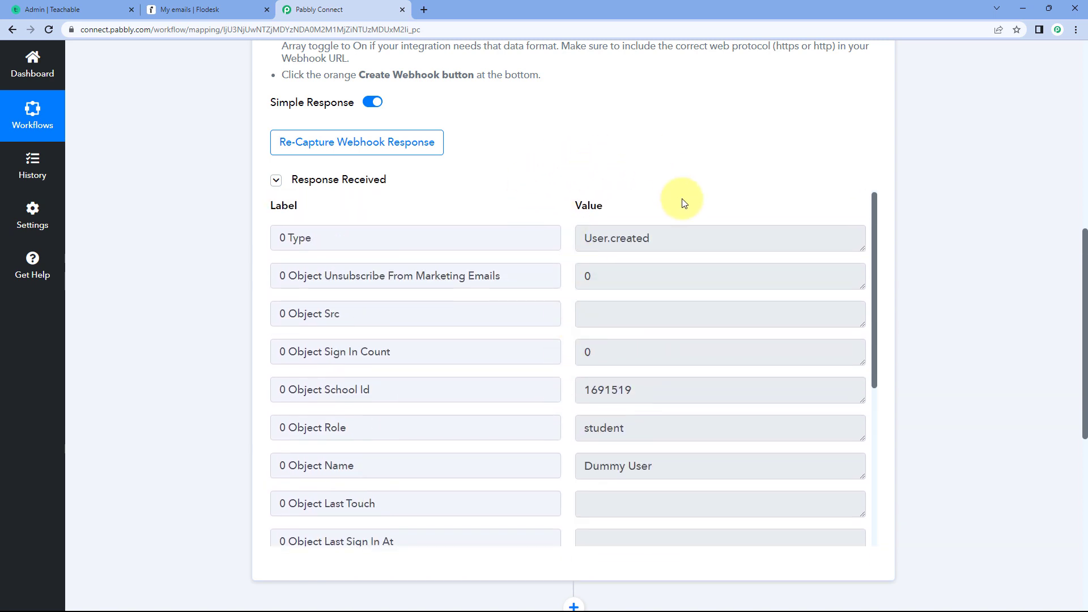
{"action": "scroll", "coordinate": [255, 265], "scroll_direction": "down", "scroll_amount": 2}
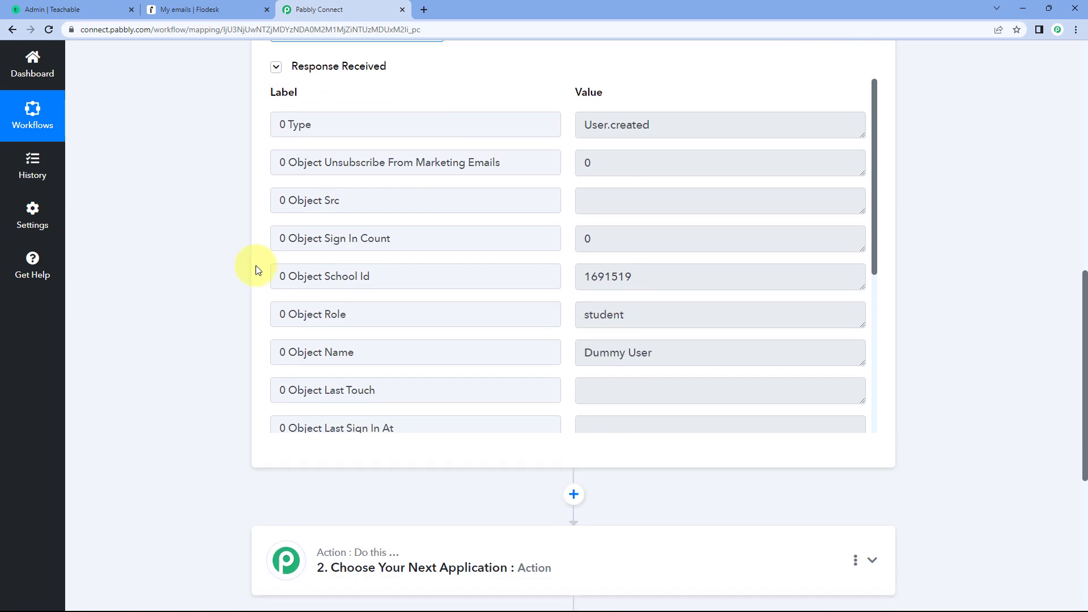
{"action": "scroll", "coordinate": [566, 165], "scroll_direction": "down", "scroll_amount": 2}
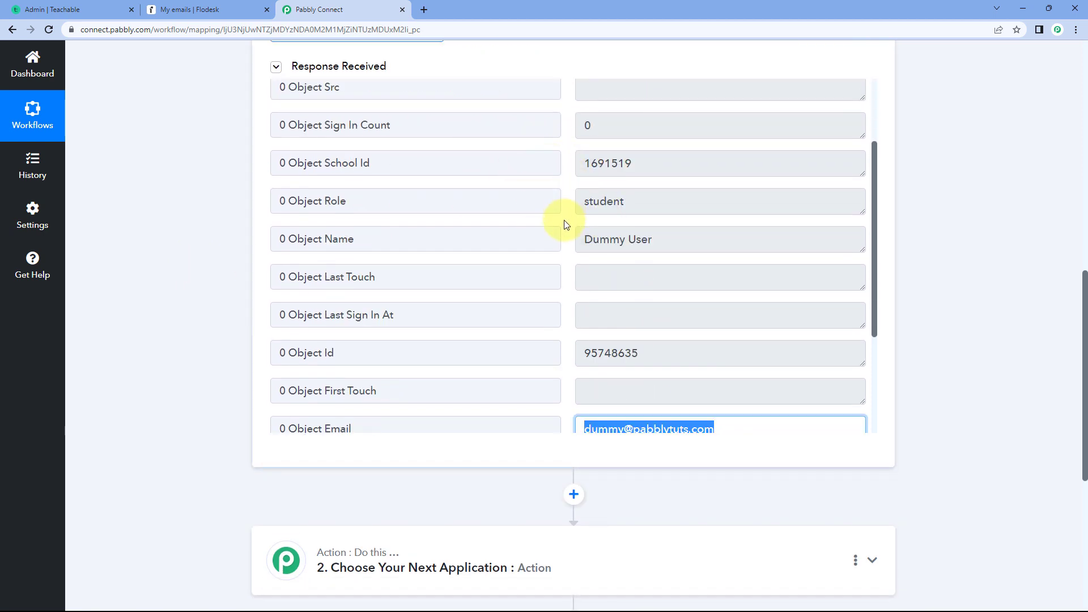
{"action": "left_click", "coordinate": [85, 9]}
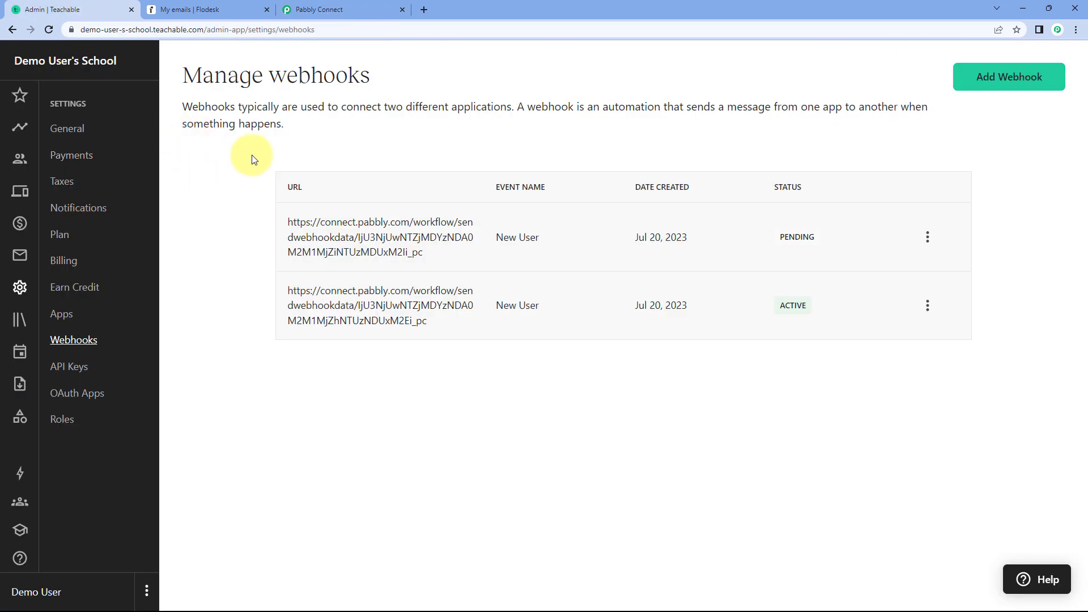
{"action": "left_click", "coordinate": [340, 9]}
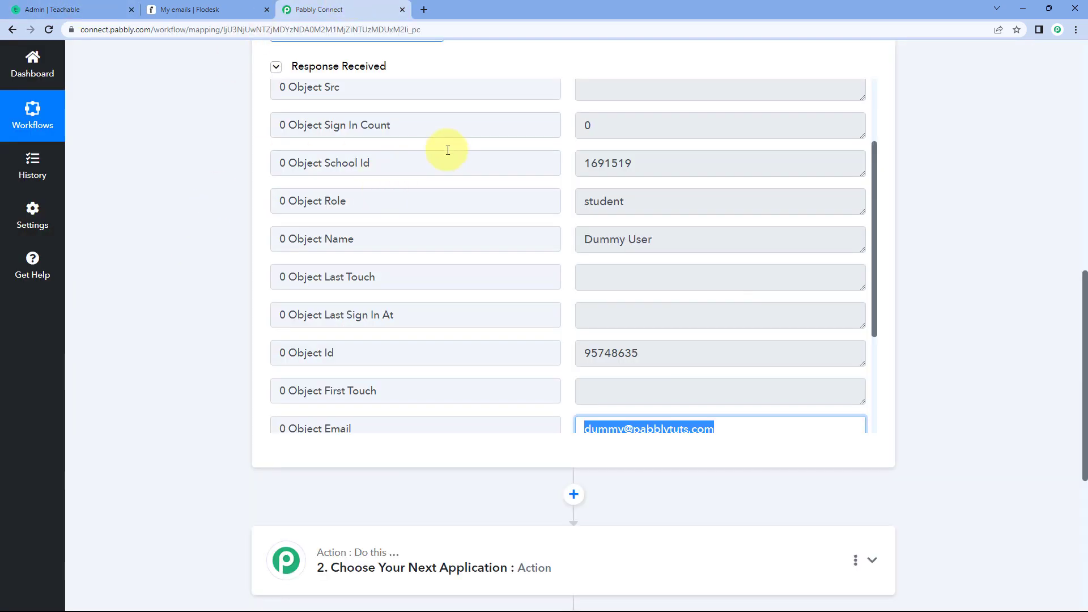
{"action": "scroll", "coordinate": [553, 204], "scroll_direction": "down", "scroll_amount": 2}
{"action": "left_click", "coordinate": [567, 188]}
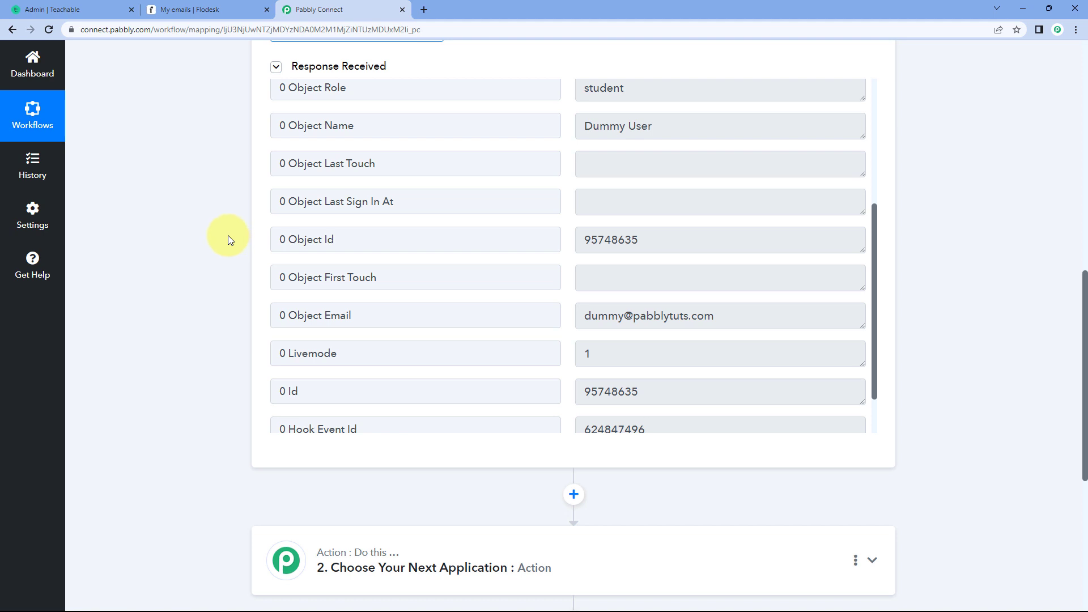
- Set the workflow's second step to the Flodesk app with the Create/Update Subscriber action event
{"action": "scroll", "coordinate": [216, 247], "scroll_direction": "down", "scroll_amount": 6}
{"action": "left_click", "coordinate": [272, 211]}
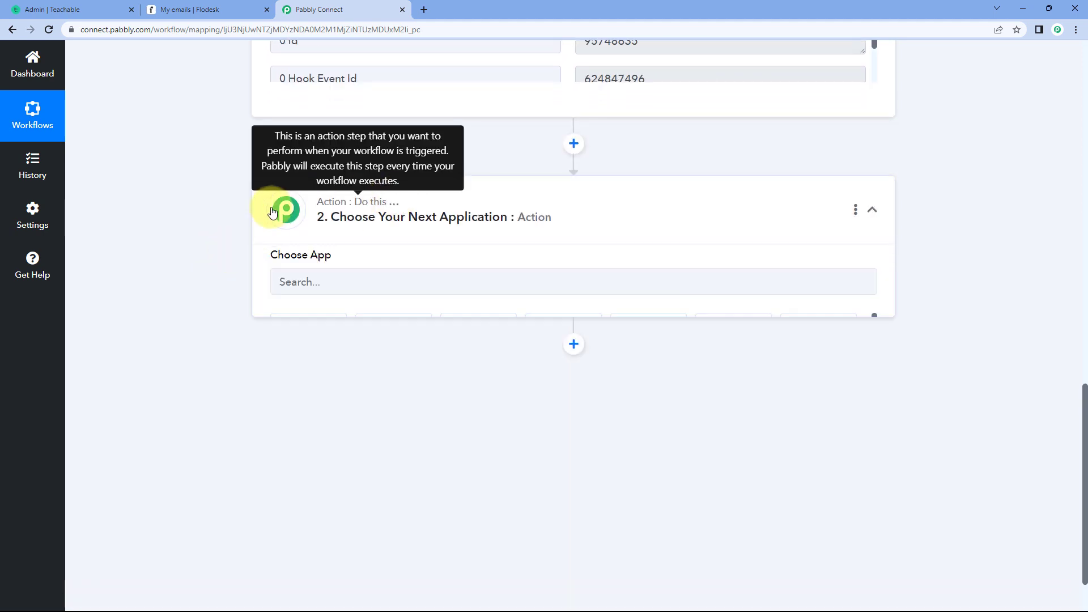
{"action": "scroll", "coordinate": [182, 245], "scroll_direction": "down", "scroll_amount": 1}
{"action": "left_click", "coordinate": [325, 237]}
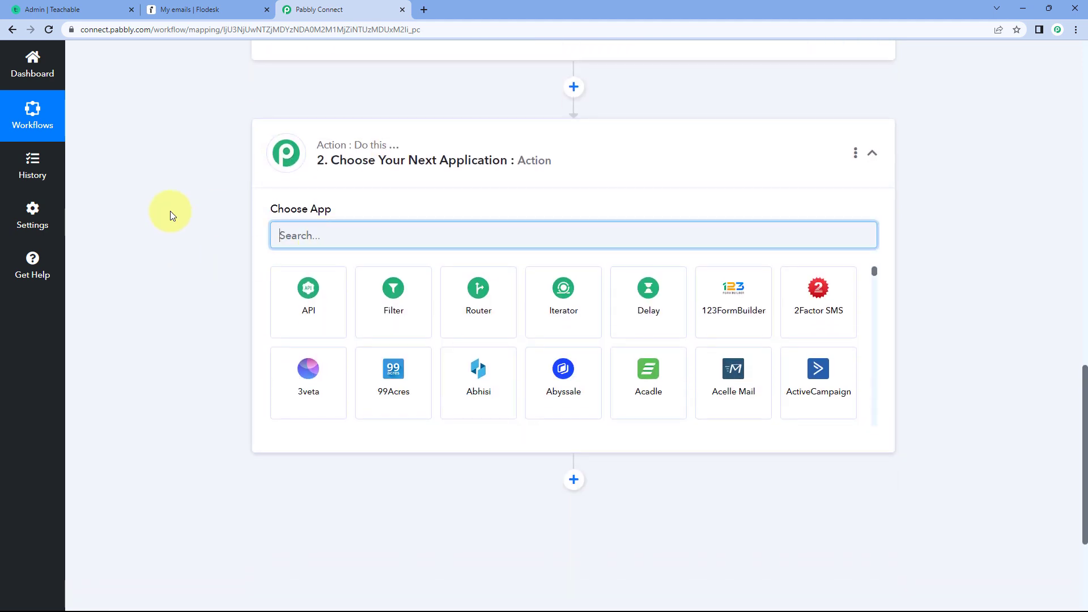
{"action": "type", "text": "Flodesk"}
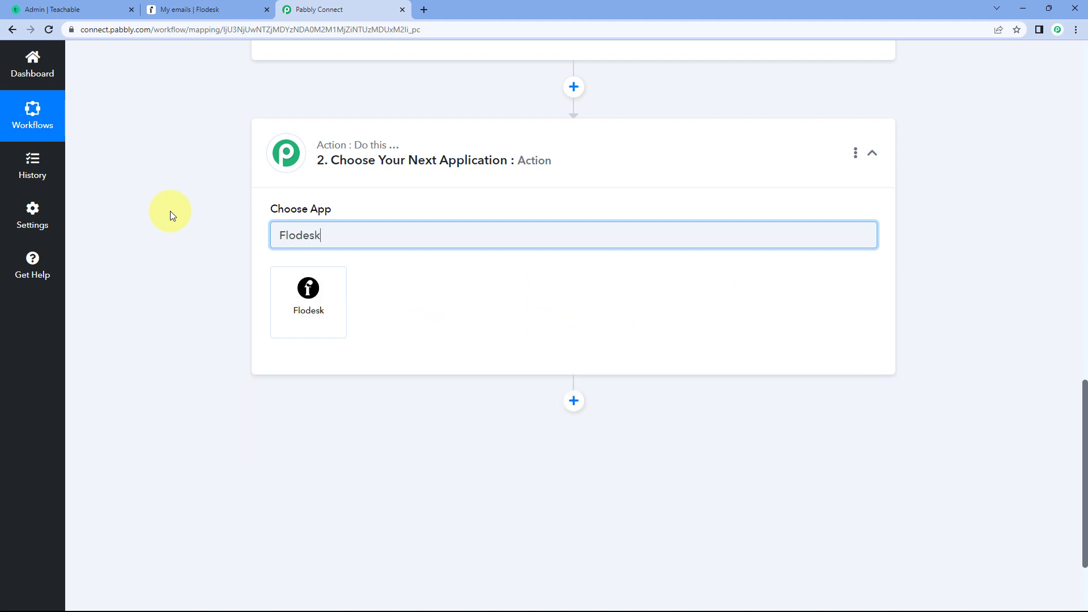
{"action": "left_click", "coordinate": [309, 296]}
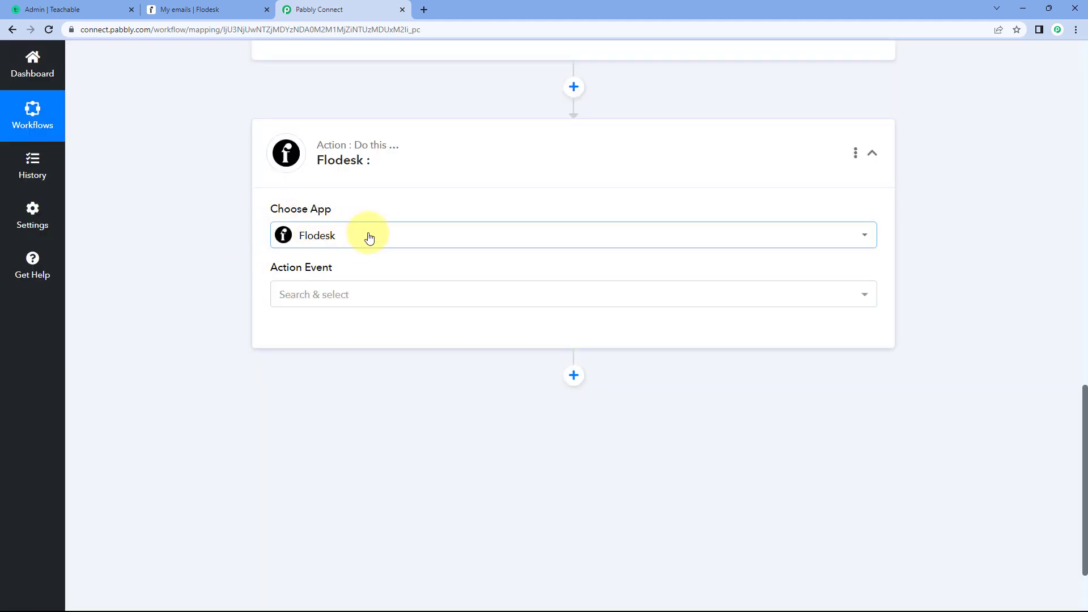
{"action": "left_click", "coordinate": [366, 294]}
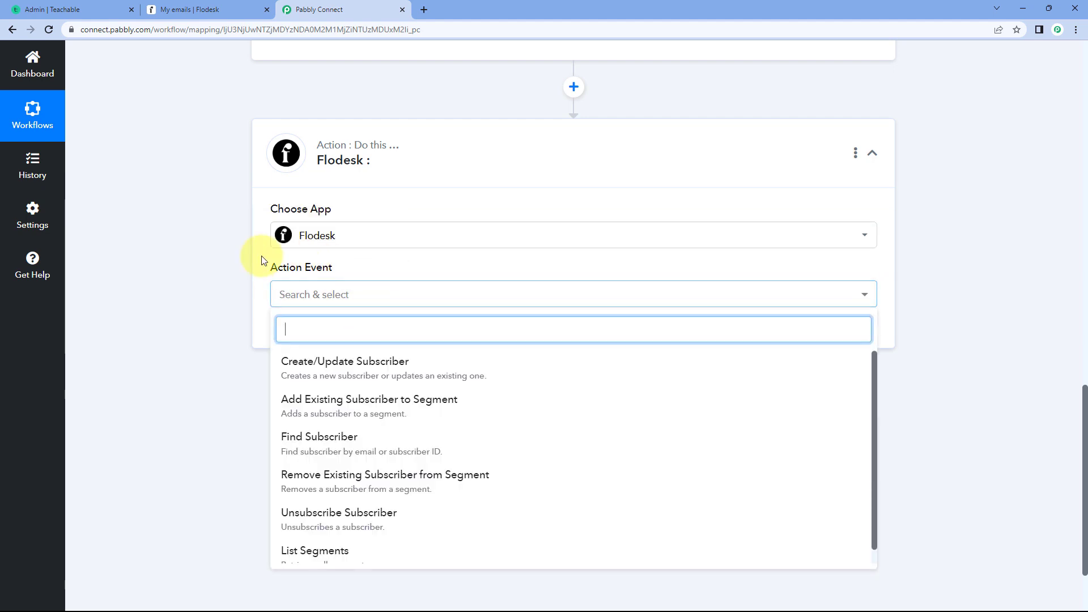
{"action": "scroll", "coordinate": [237, 270], "scroll_direction": "down", "scroll_amount": 2}
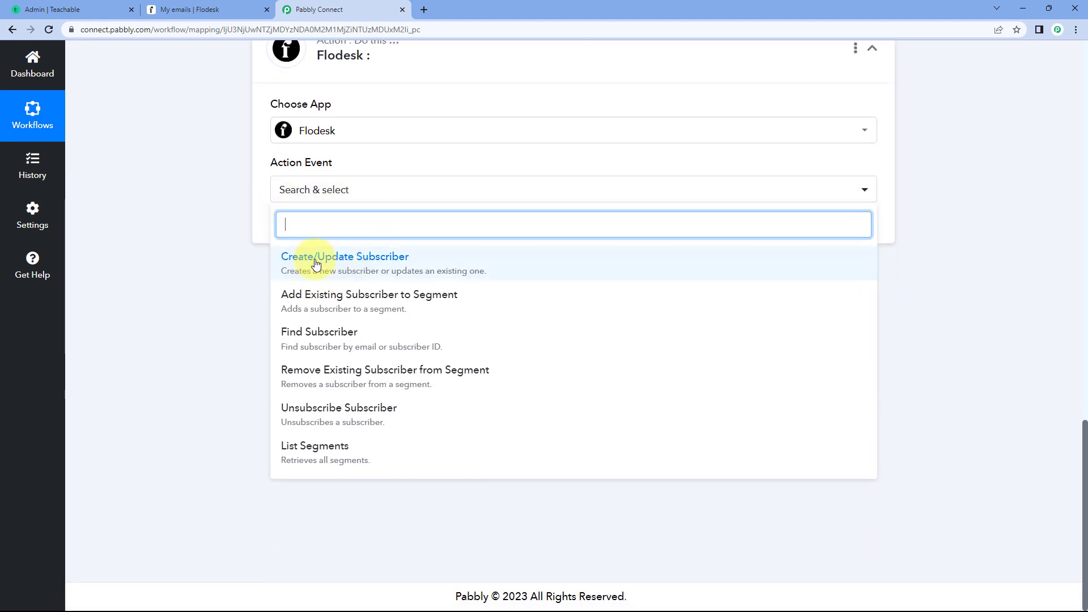
{"action": "left_click", "coordinate": [348, 264]}
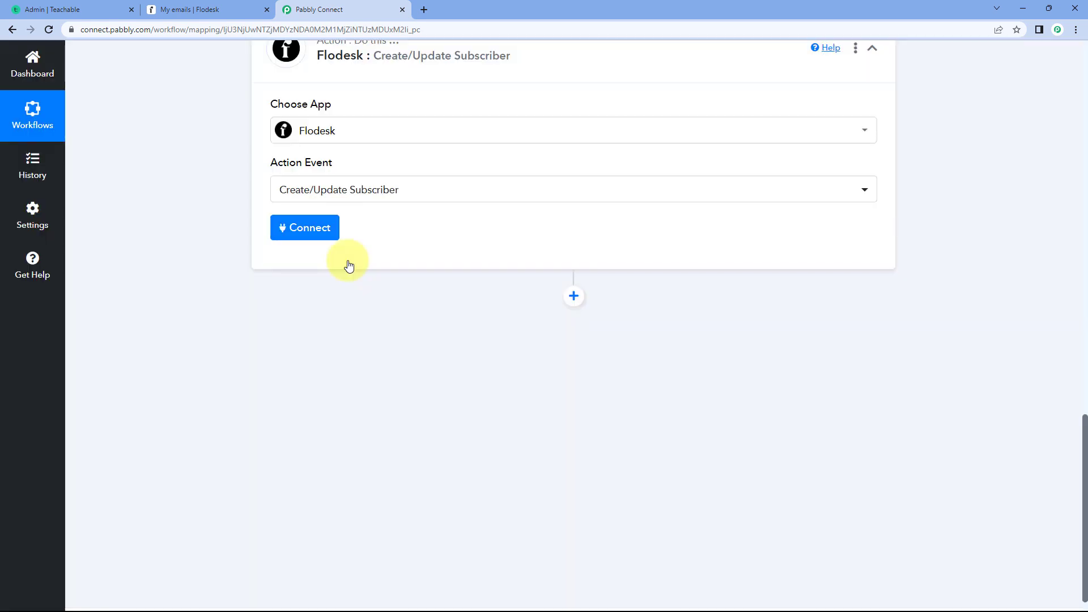
- Add a new Flodesk connection, sign in with the prefilled account credentials and allow Pabbly access to the account
{"action": "left_click", "coordinate": [294, 285]}
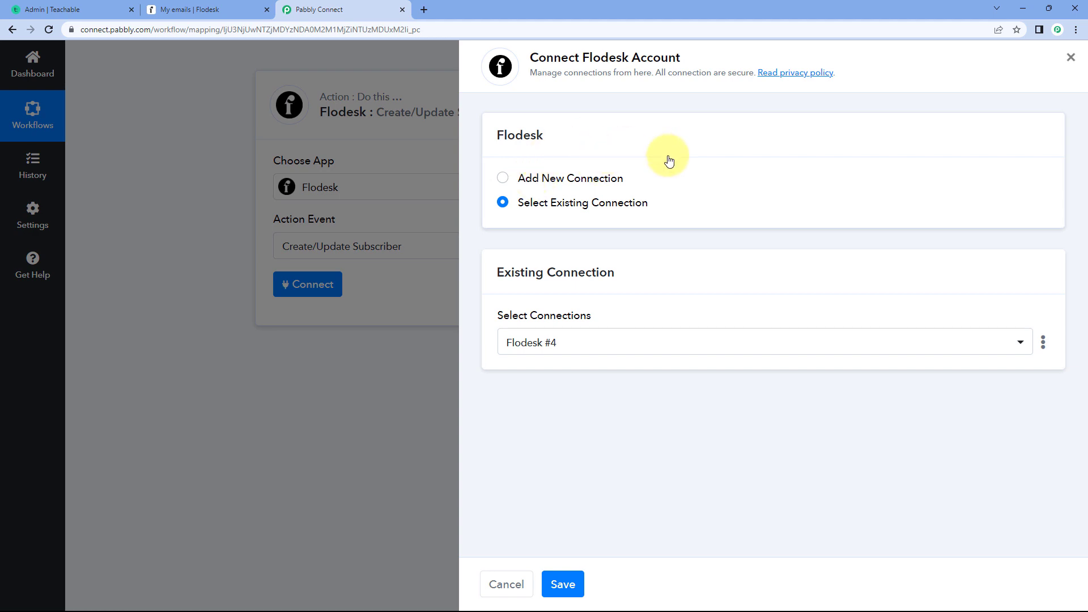
{"action": "left_click", "coordinate": [502, 178]}
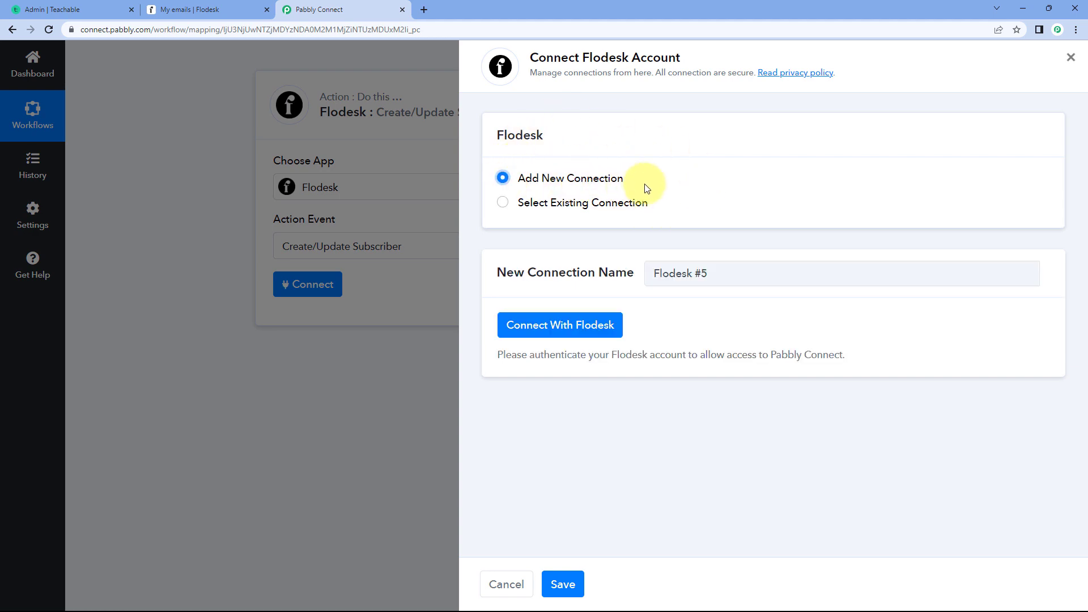
{"action": "left_click", "coordinate": [556, 327]}
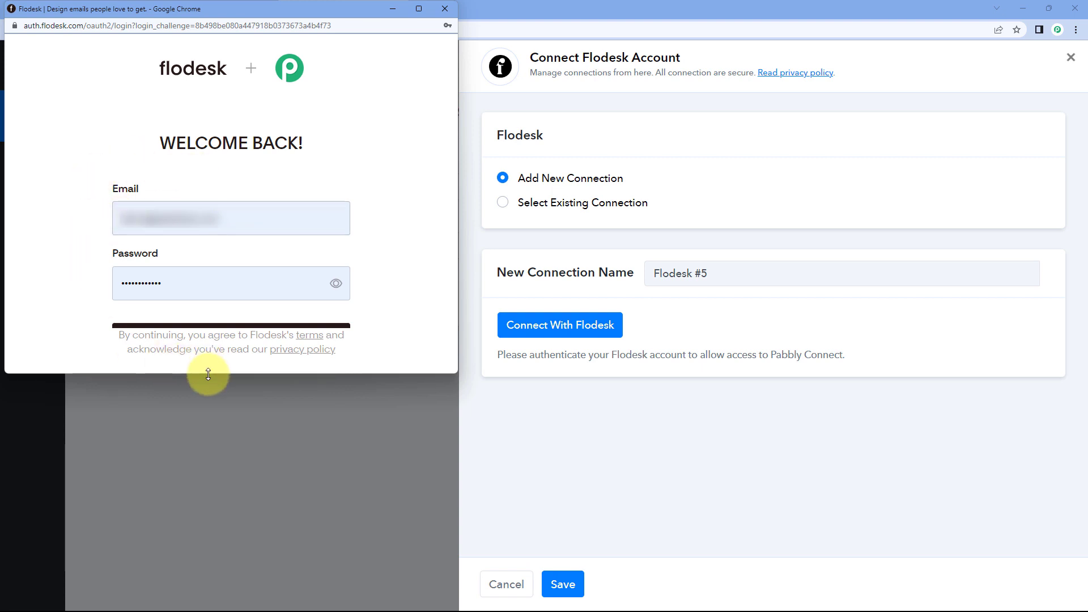
{"action": "left_click_drag", "start_coordinate": [208, 374], "coordinate": [203, 431]}
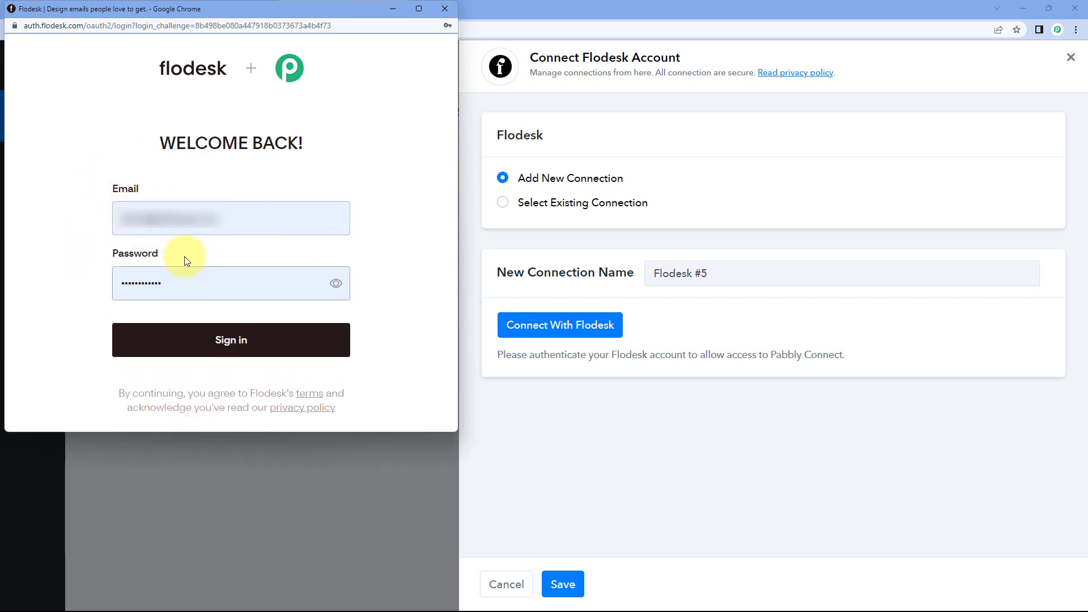
{"action": "left_click", "coordinate": [229, 340]}
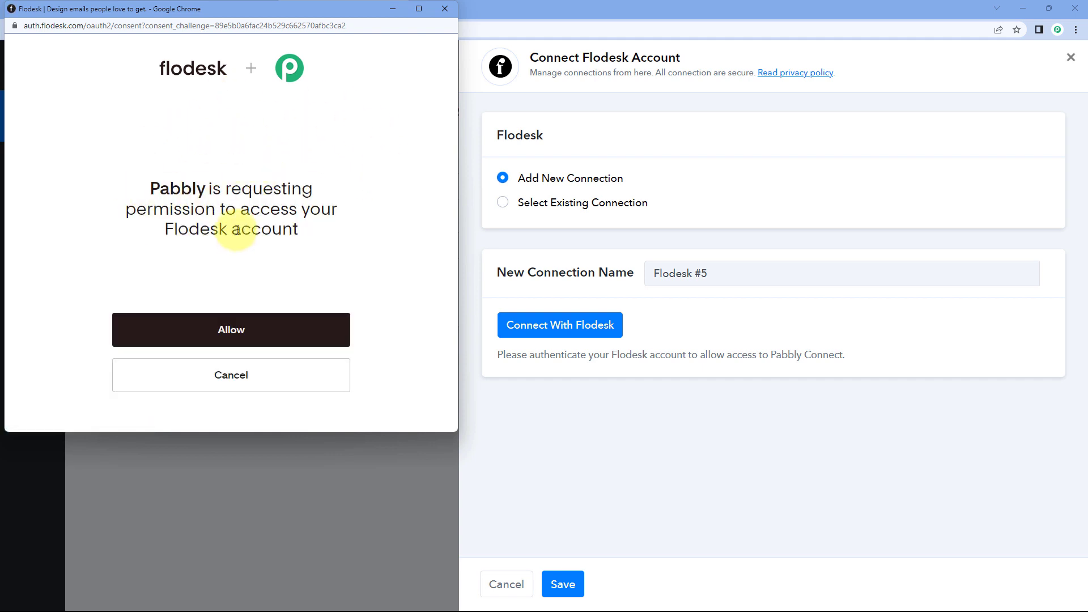
{"action": "left_click", "coordinate": [260, 324]}
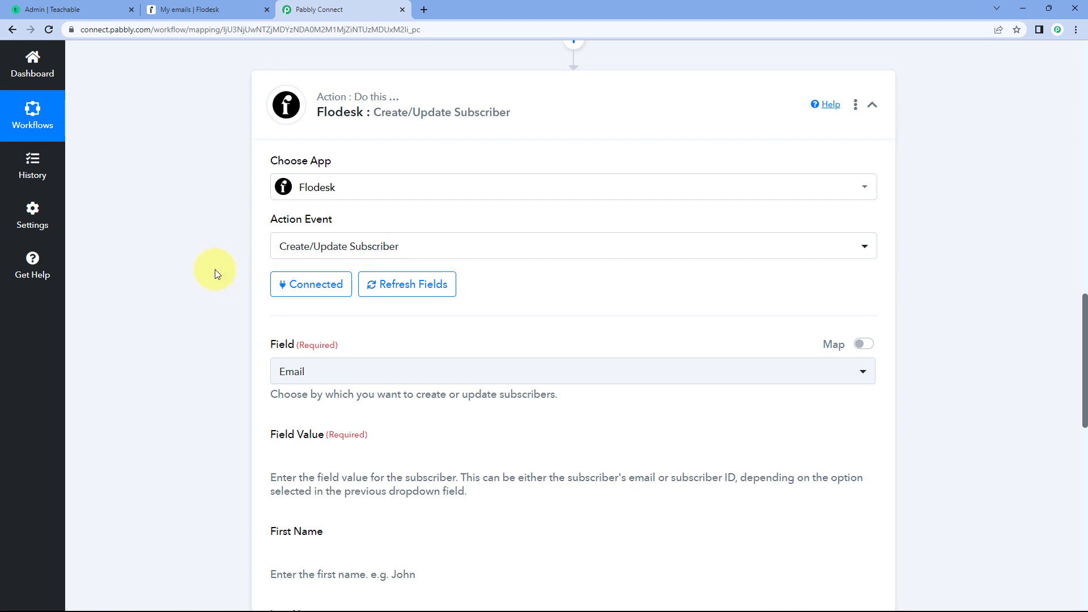
- Choose Email as the field by which Flodesk subscribers are created or updated
{"action": "scroll", "coordinate": [216, 269], "scroll_direction": "down", "scroll_amount": 1}
{"action": "scroll", "coordinate": [216, 267], "scroll_direction": "down", "scroll_amount": 2}
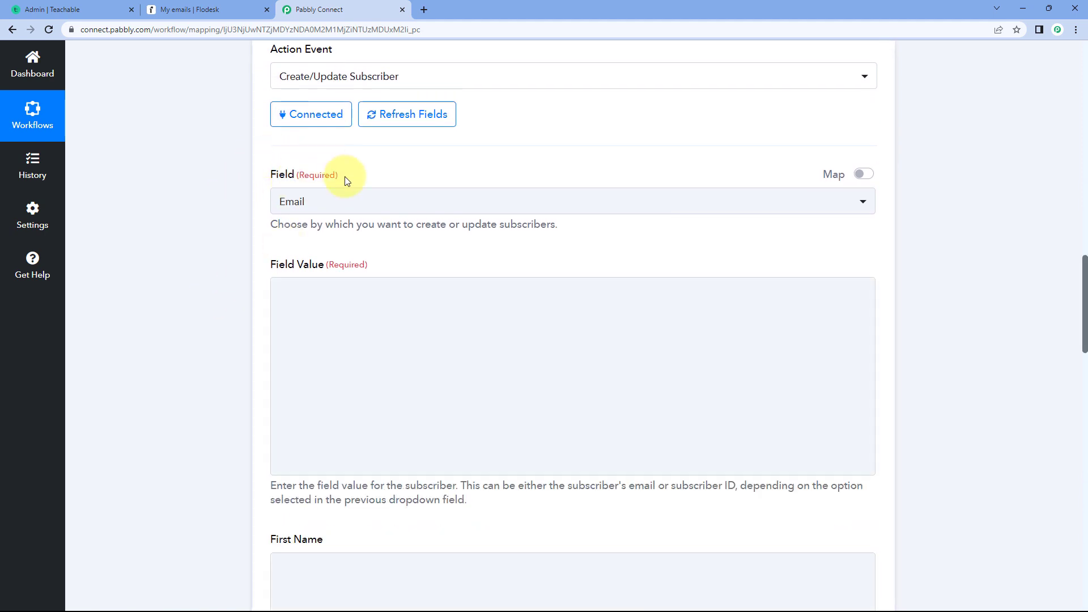
{"action": "scroll", "coordinate": [358, 176], "scroll_direction": "up", "scroll_amount": 1}
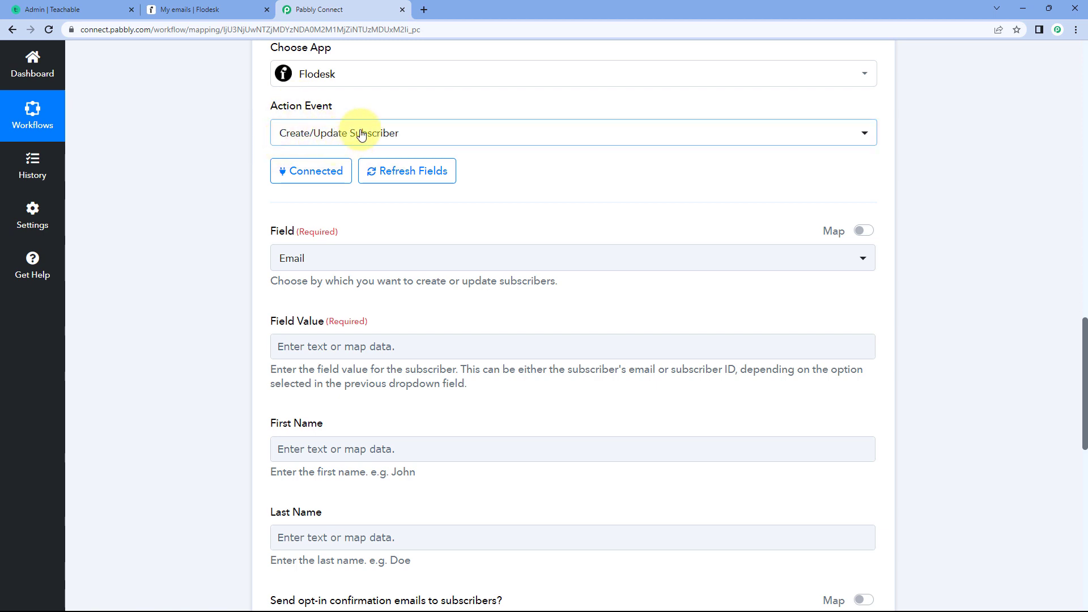
{"action": "scroll", "coordinate": [255, 182], "scroll_direction": "down", "scroll_amount": 1}
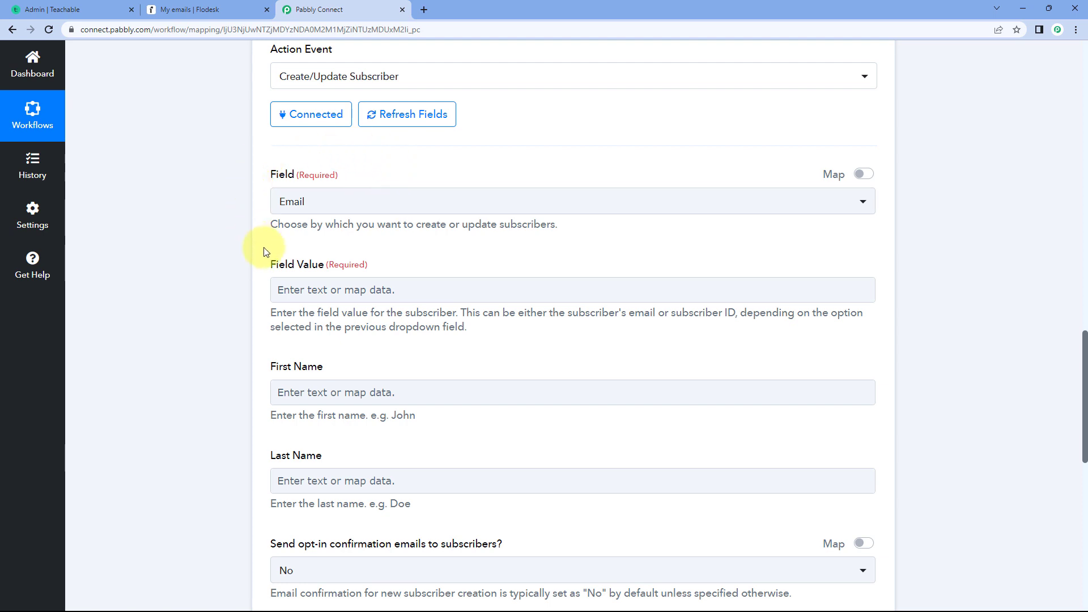
{"action": "left_click", "coordinate": [359, 201]}
{"action": "scroll", "coordinate": [236, 224], "scroll_direction": "down", "scroll_amount": 1}
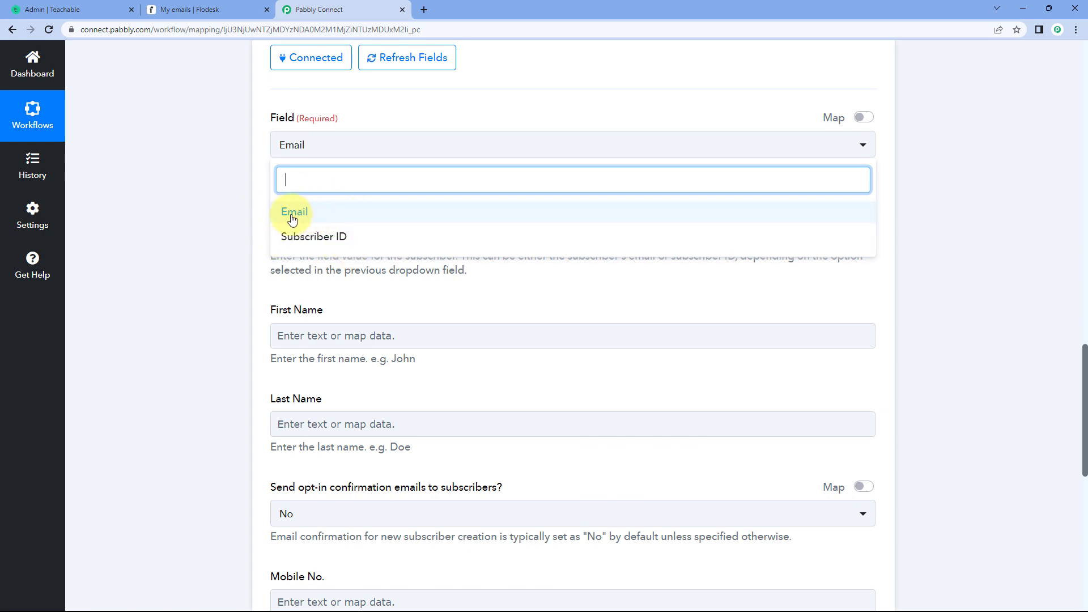
{"action": "left_click", "coordinate": [313, 217]}
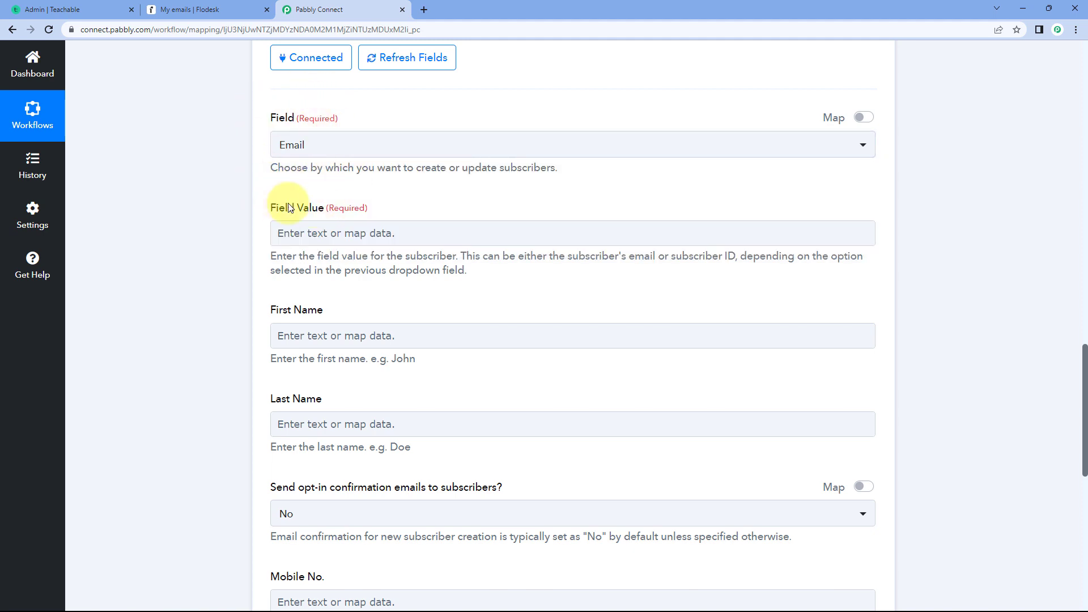
- Look up the user's email in the Teachable webhook response as the source for the required Field Value
{"action": "left_click", "coordinate": [275, 227]}
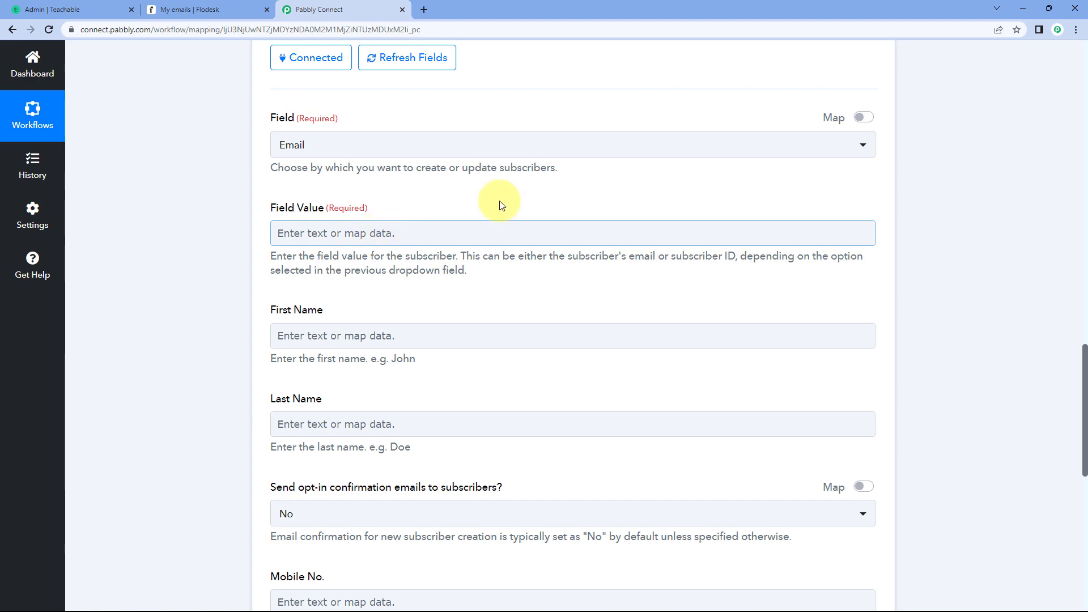
{"action": "scroll", "coordinate": [574, 231], "scroll_direction": "up", "scroll_amount": 12}
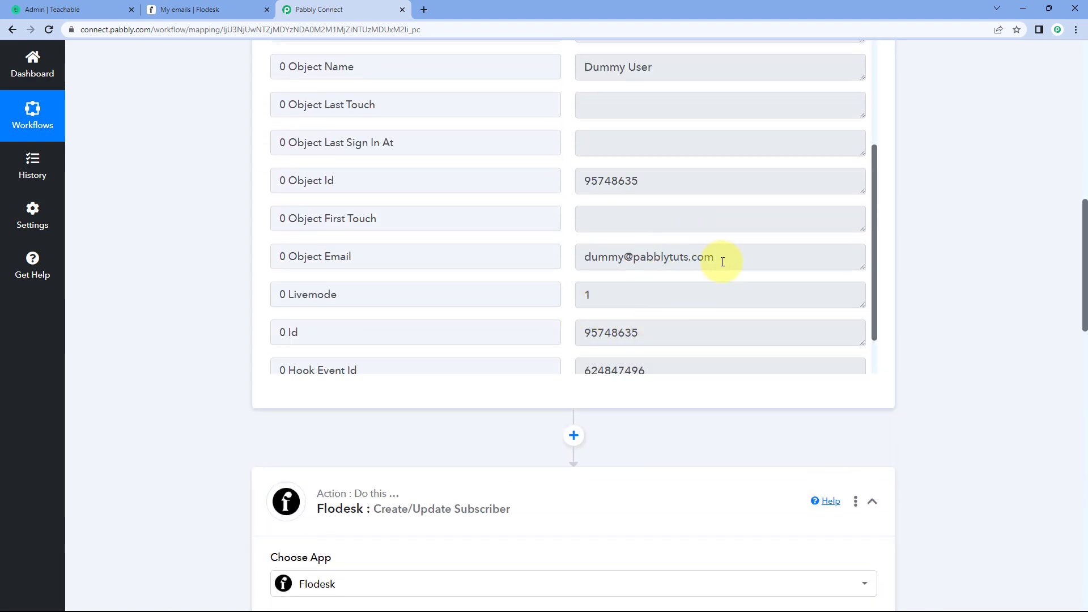
{"action": "left_click_drag", "start_coordinate": [719, 257], "coordinate": [592, 258]}
{"action": "left_click", "coordinate": [567, 257]}
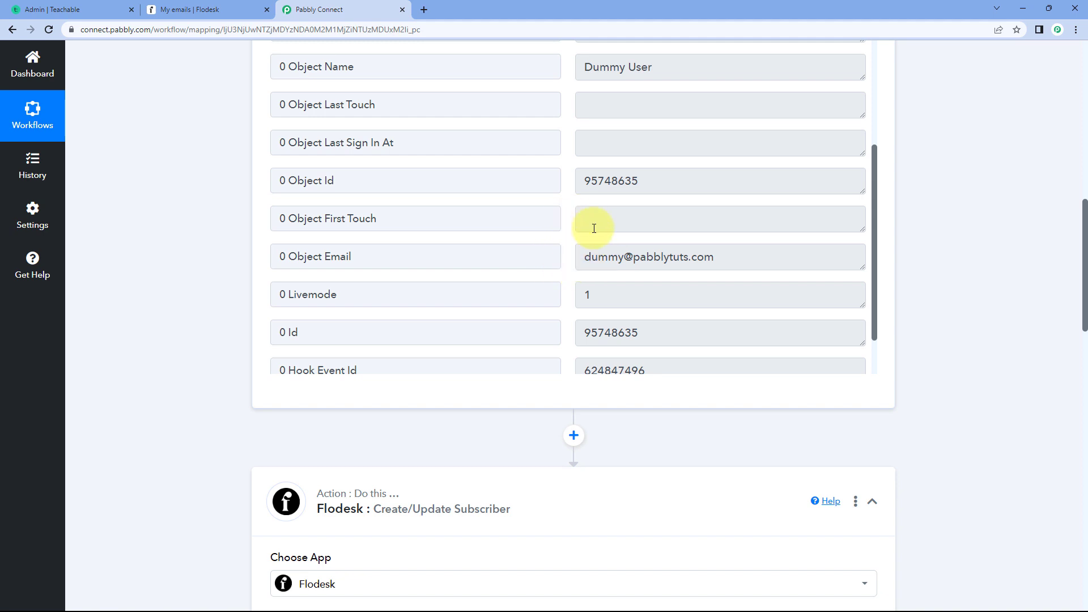
{"action": "left_click_drag", "start_coordinate": [584, 255], "coordinate": [715, 257]}
{"action": "left_click", "coordinate": [568, 262]}
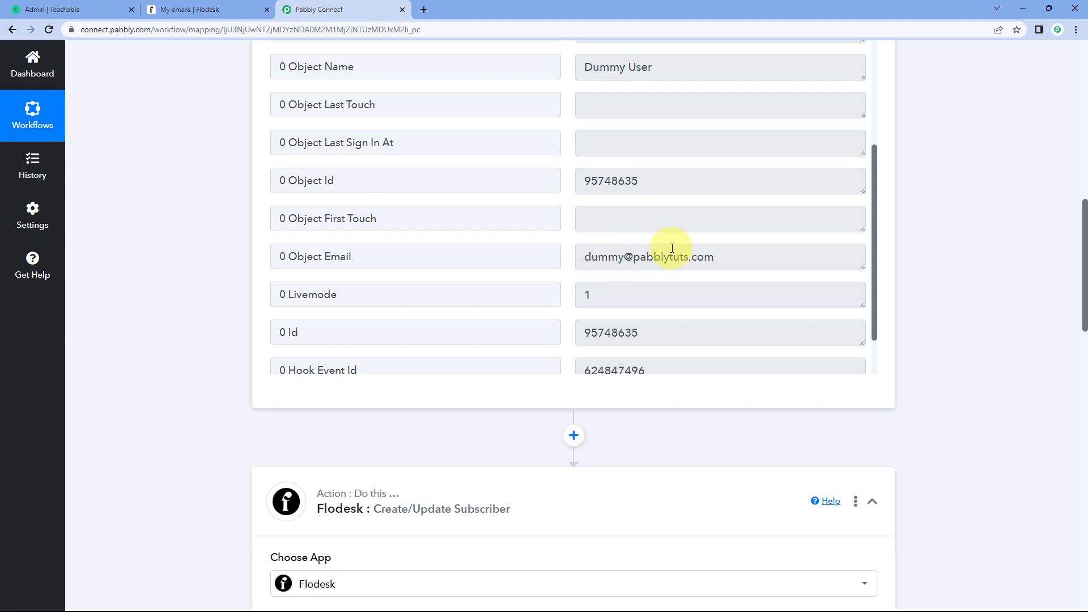
{"action": "scroll", "coordinate": [228, 304], "scroll_direction": "down", "scroll_amount": 10}
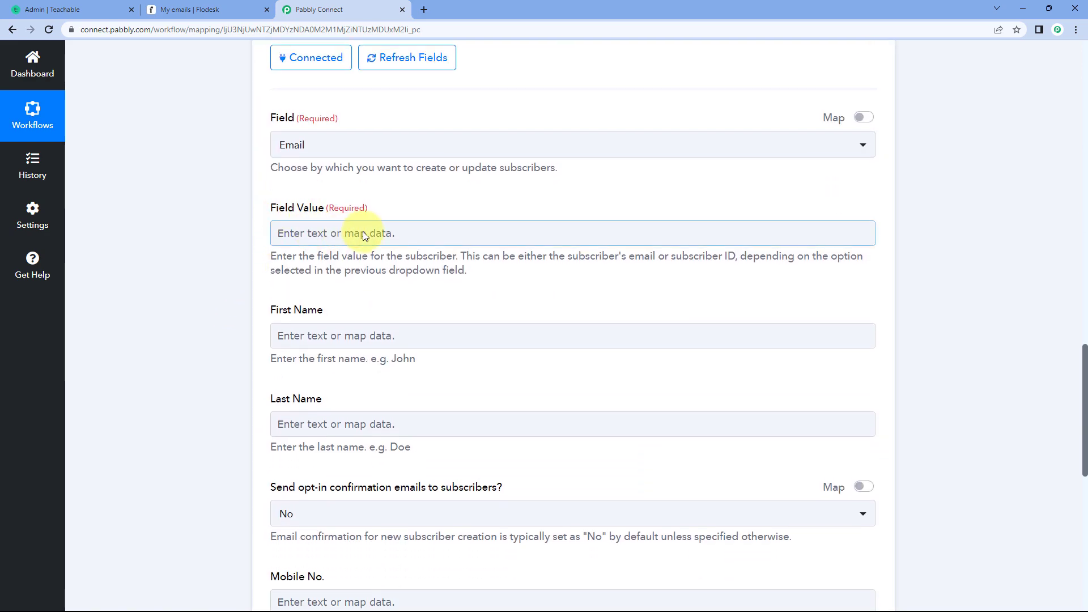
- Map the subscriber's Field Value to the Object Email entry from the Teachable: New User step
{"action": "scroll", "coordinate": [242, 218], "scroll_direction": "down", "scroll_amount": 1}
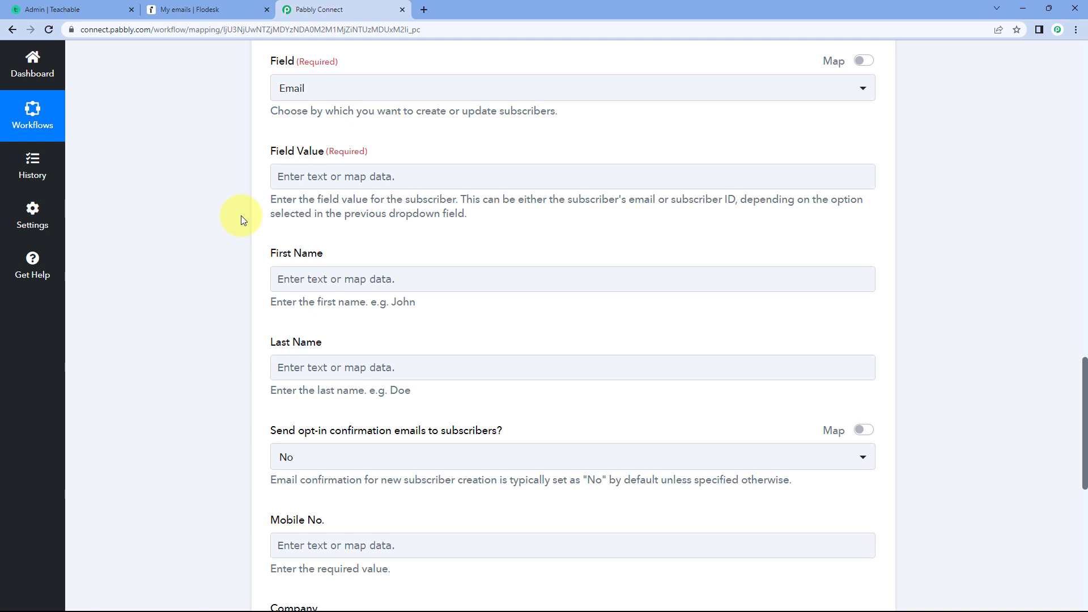
{"action": "left_click", "coordinate": [322, 176]}
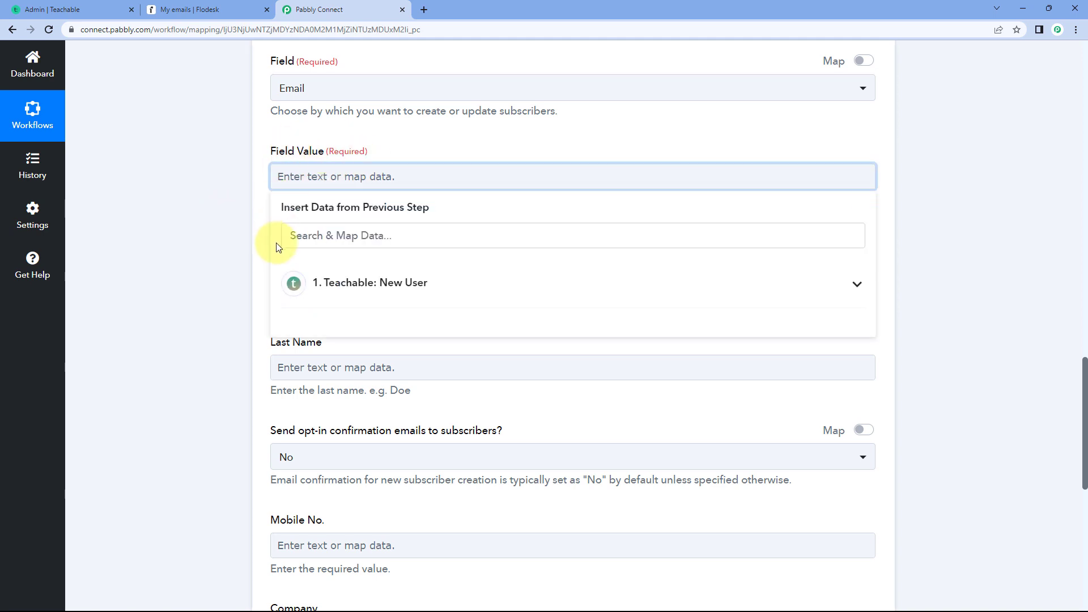
{"action": "left_click", "coordinate": [433, 283]}
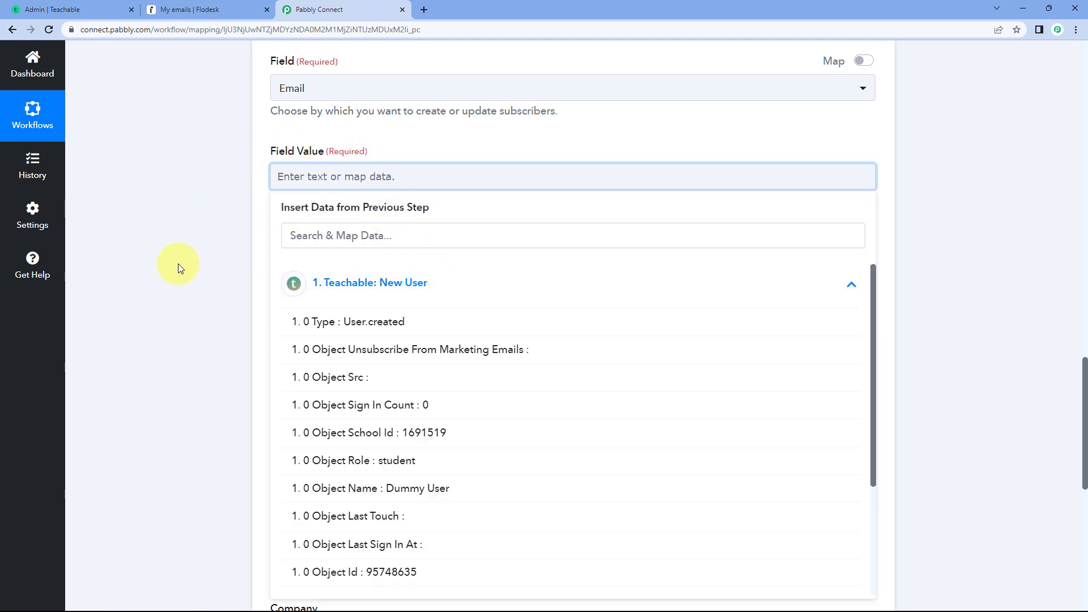
{"action": "scroll", "coordinate": [178, 264], "scroll_direction": "down", "scroll_amount": 2}
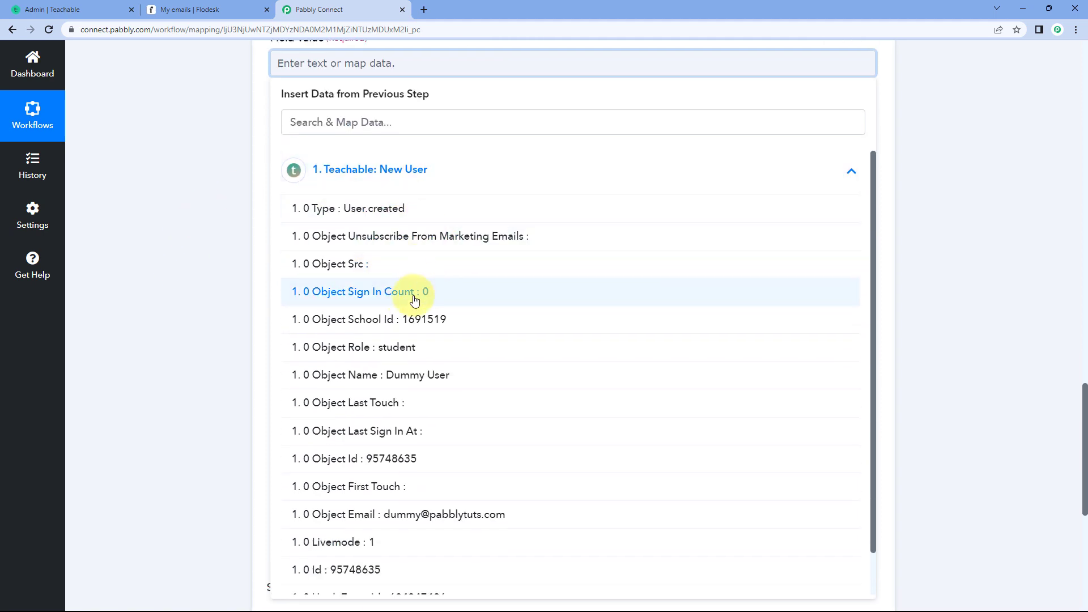
{"action": "scroll", "coordinate": [422, 318], "scroll_direction": "down", "scroll_amount": 1}
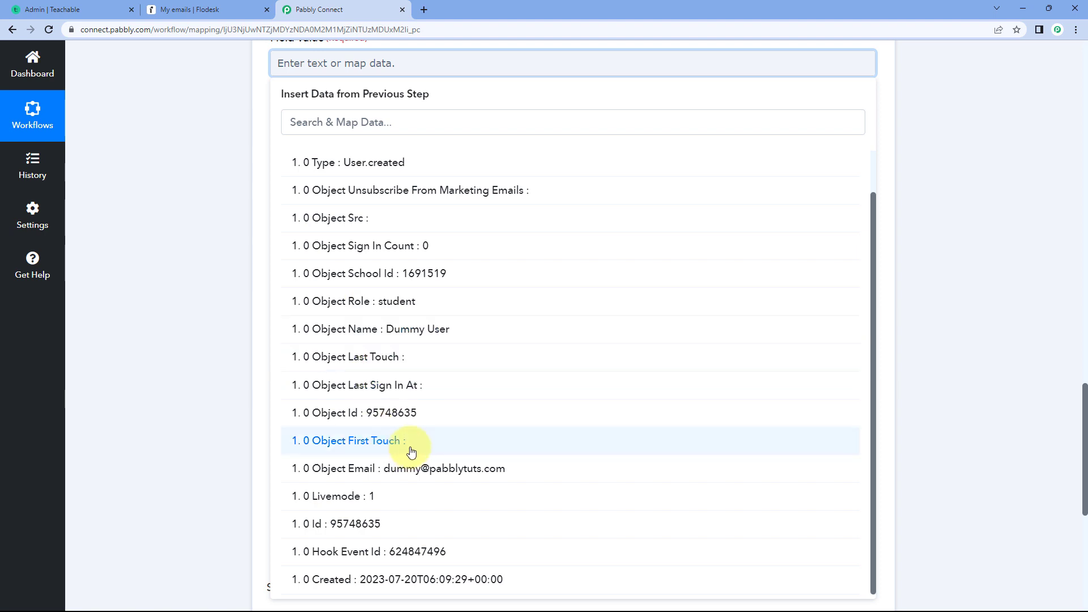
{"action": "left_click", "coordinate": [379, 476]}
{"action": "left_click", "coordinate": [187, 231]}
{"action": "scroll", "coordinate": [187, 231], "scroll_direction": "up", "scroll_amount": 2}
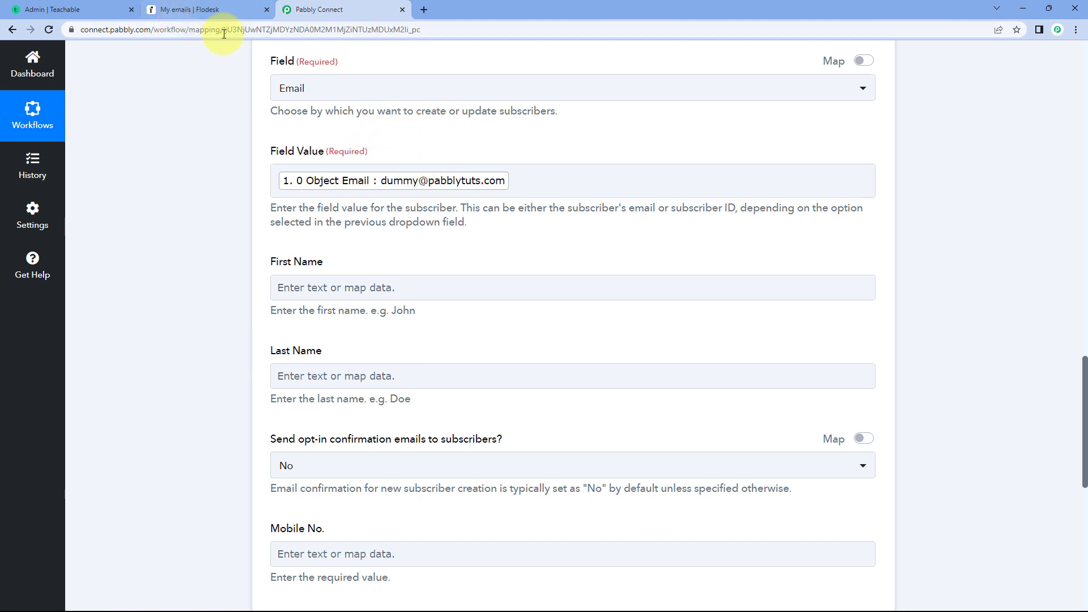
{"action": "left_click", "coordinate": [105, 6]}
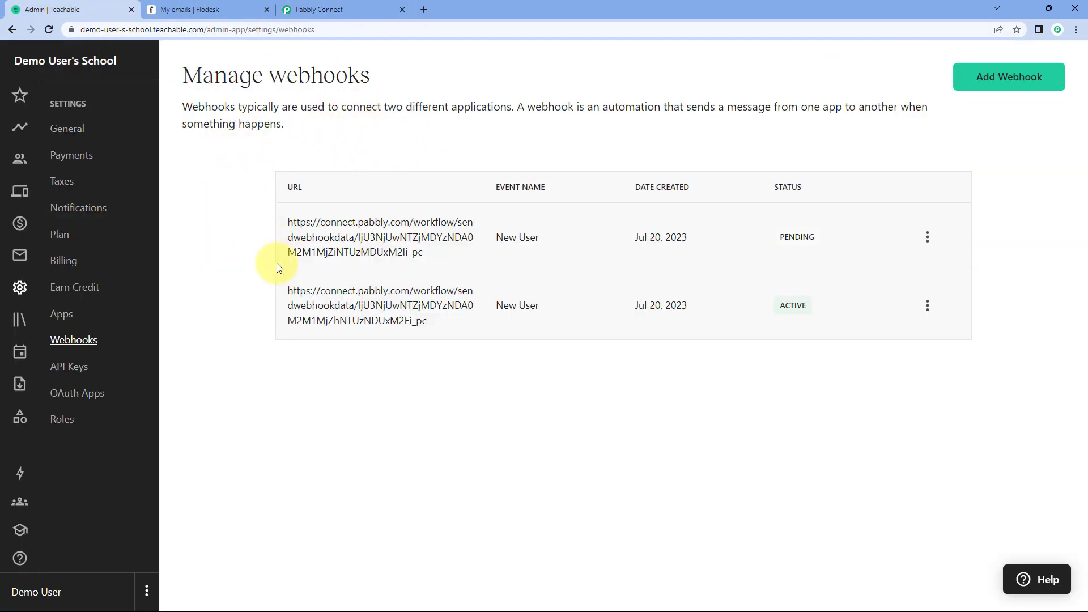
{"action": "left_click", "coordinate": [300, 10]}
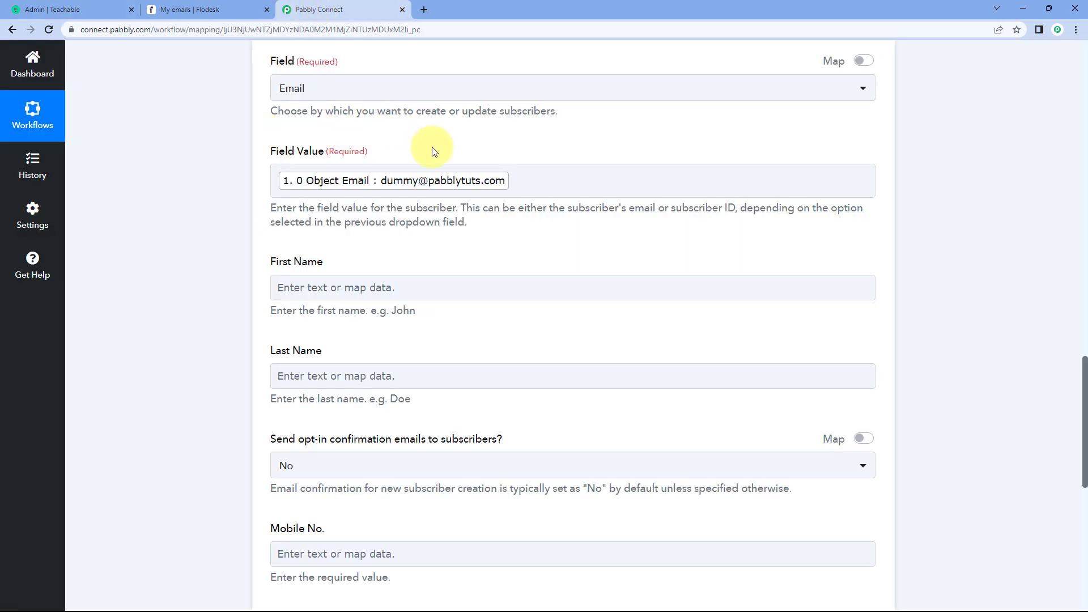
- Compare the Flodesk First Name and Last Name fields with the Object Name entry in the Teachable webhook response
{"action": "scroll", "coordinate": [432, 148], "scroll_direction": "down", "scroll_amount": 1}
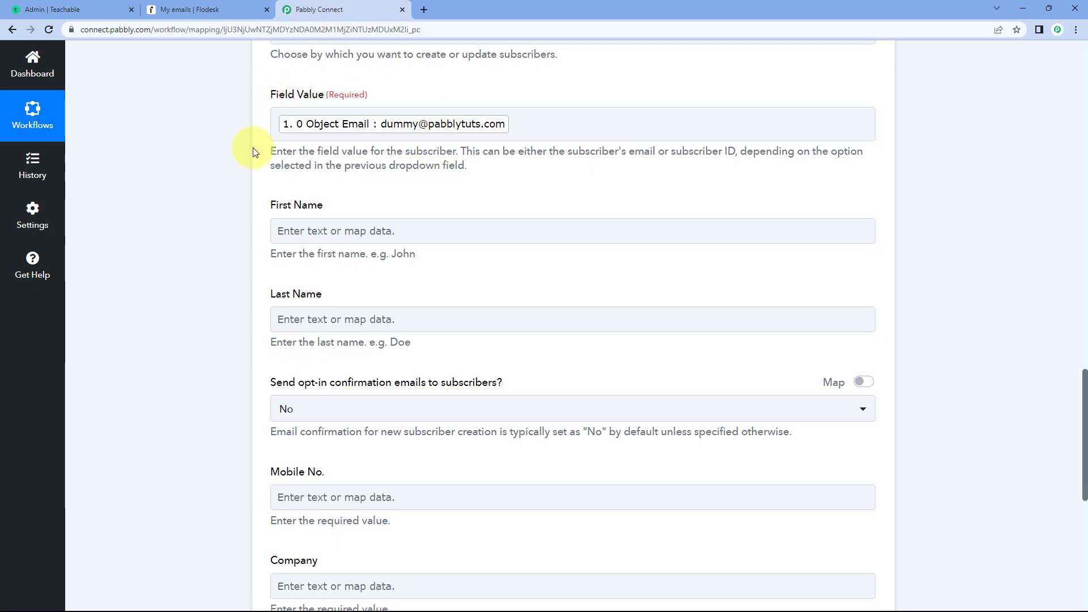
{"action": "scroll", "coordinate": [252, 180], "scroll_direction": "down", "scroll_amount": 1}
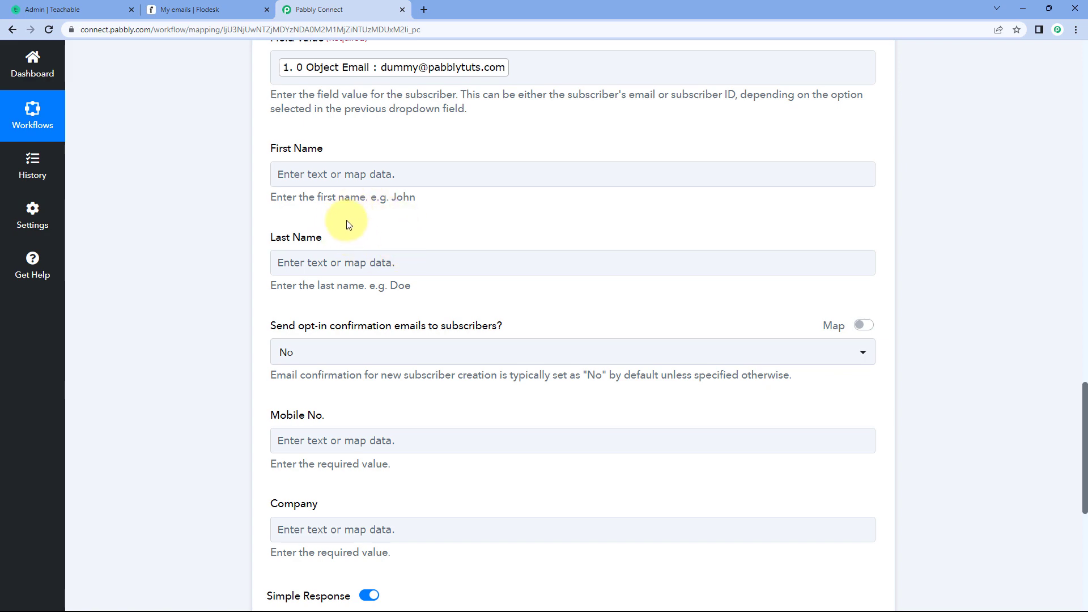
{"action": "scroll", "coordinate": [482, 236], "scroll_direction": "up", "scroll_amount": 9}
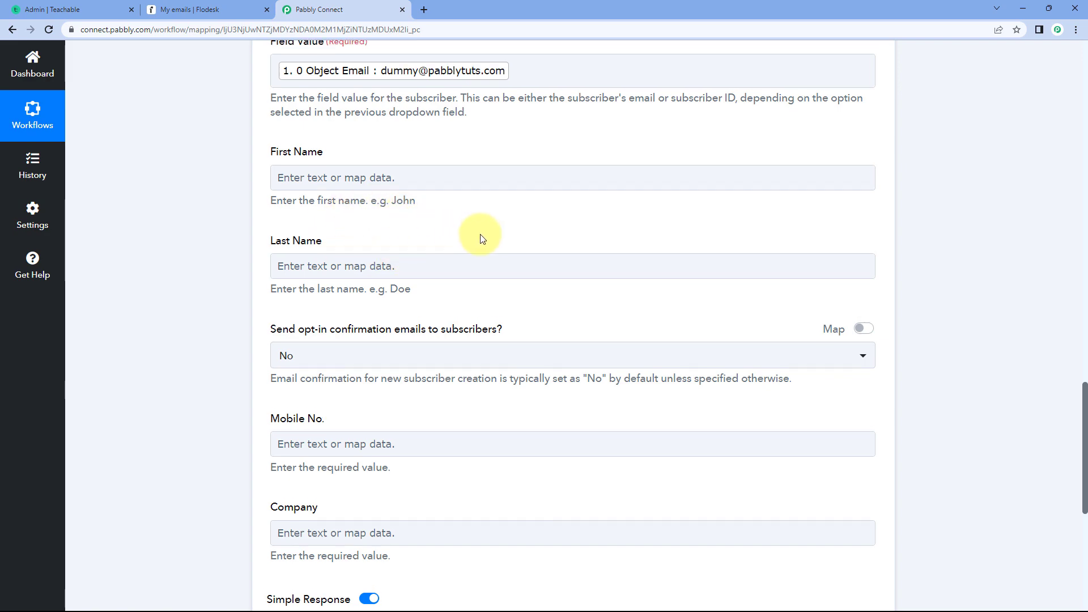
{"action": "scroll", "coordinate": [566, 264], "scroll_direction": "up", "scroll_amount": 7}
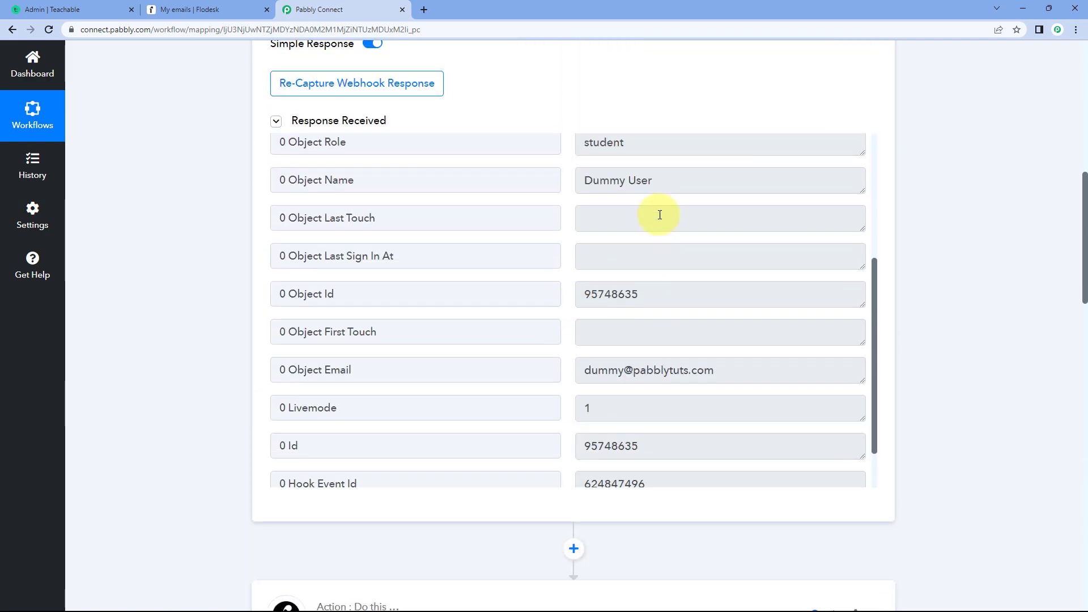
{"action": "left_click_drag", "start_coordinate": [668, 182], "coordinate": [567, 179]}
{"action": "left_click", "coordinate": [567, 179]}
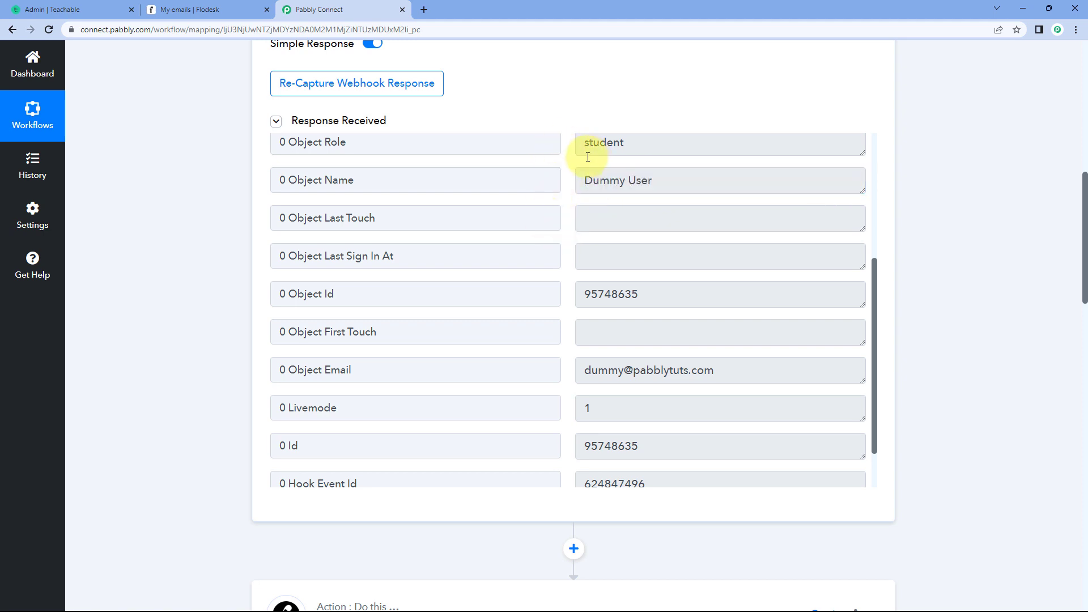
{"action": "left_click_drag", "start_coordinate": [583, 186], "coordinate": [668, 179]}
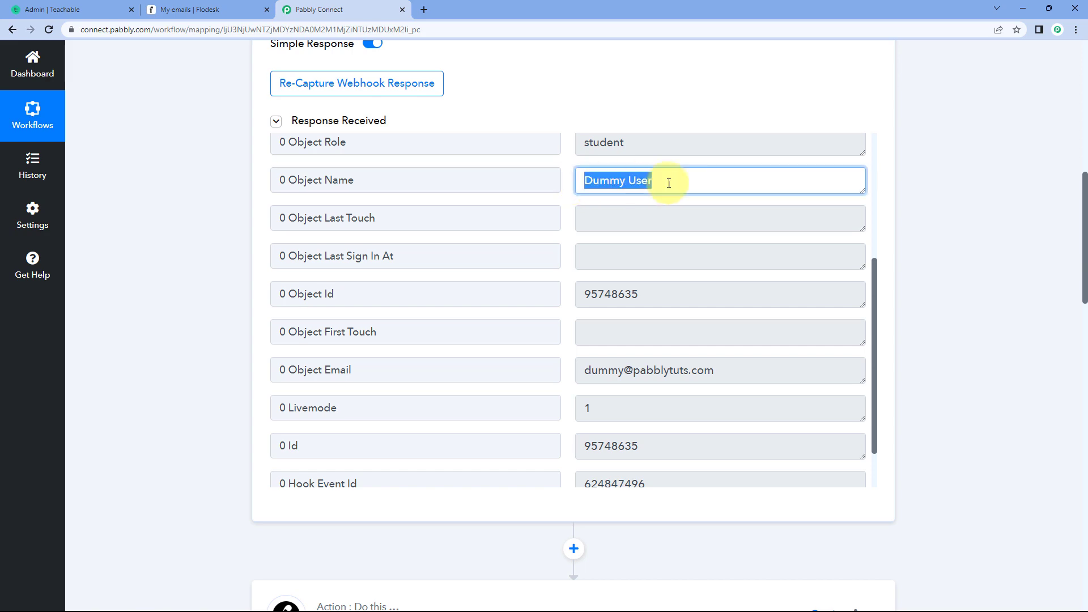
{"action": "left_click", "coordinate": [566, 182]}
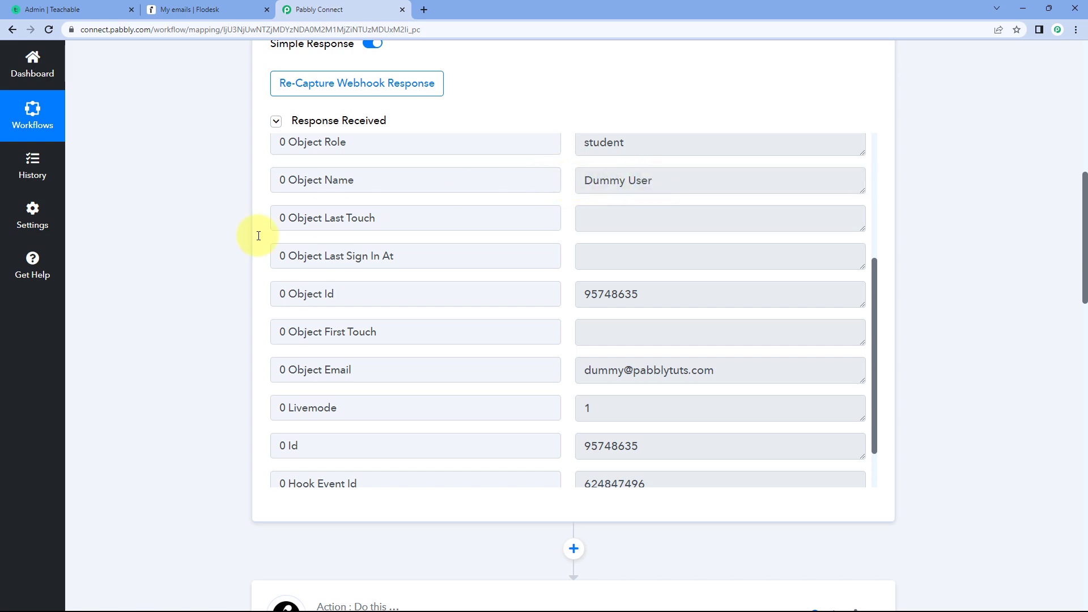
{"action": "scroll", "coordinate": [213, 264], "scroll_direction": "down", "scroll_amount": 10}
{"action": "scroll", "coordinate": [210, 262], "scroll_direction": "down", "scroll_amount": 2}
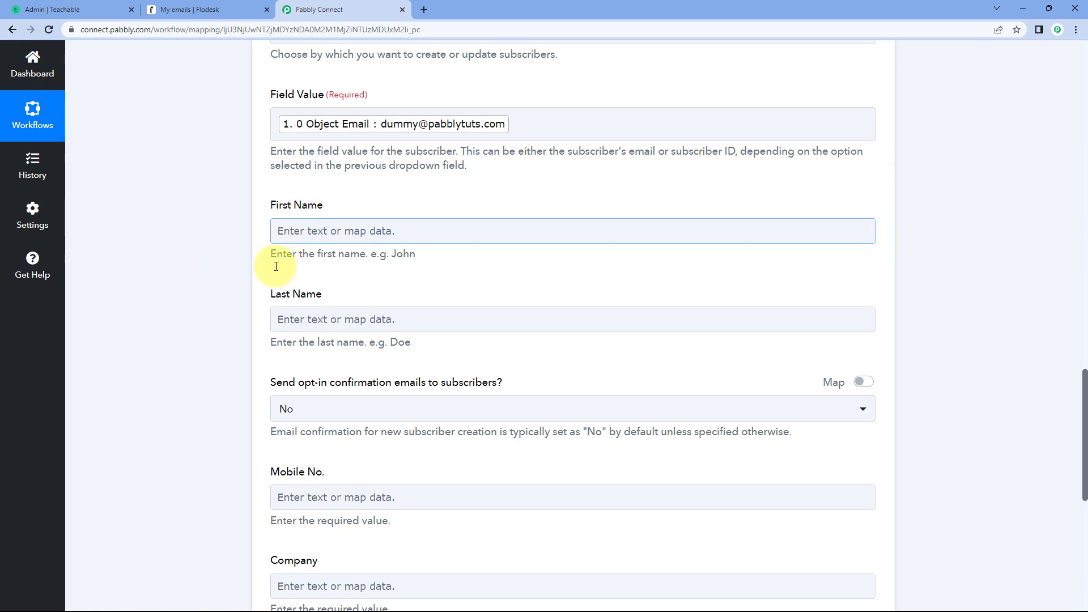
{"action": "scroll", "coordinate": [229, 267], "scroll_direction": "up", "scroll_amount": 15}
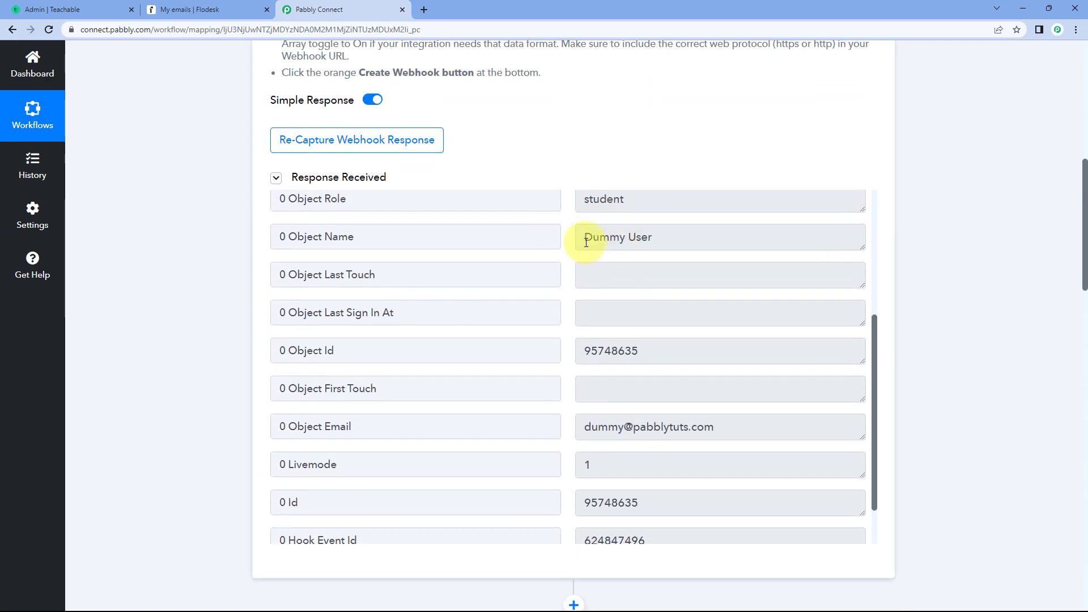
{"action": "left_click_drag", "start_coordinate": [584, 241], "coordinate": [655, 242]}
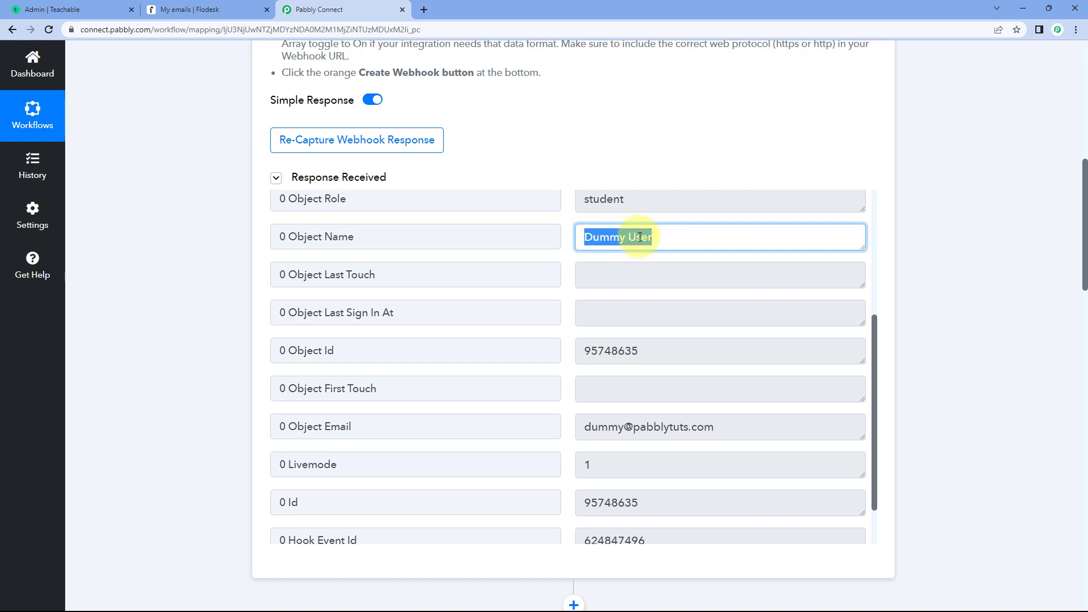
{"action": "left_click_drag", "start_coordinate": [584, 239], "coordinate": [627, 239]}
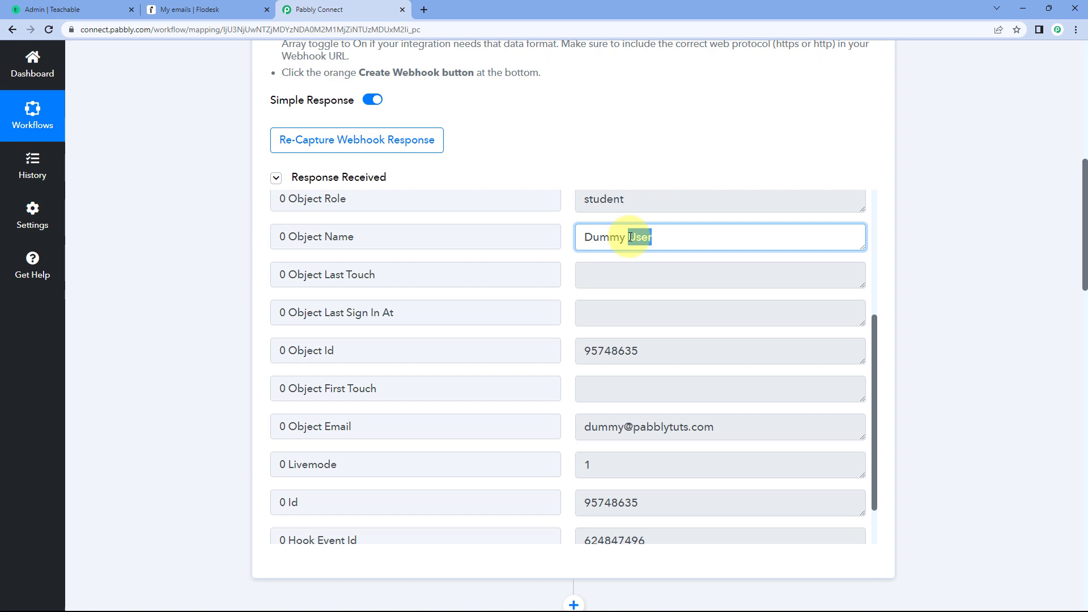
{"action": "left_click", "coordinate": [565, 239]}
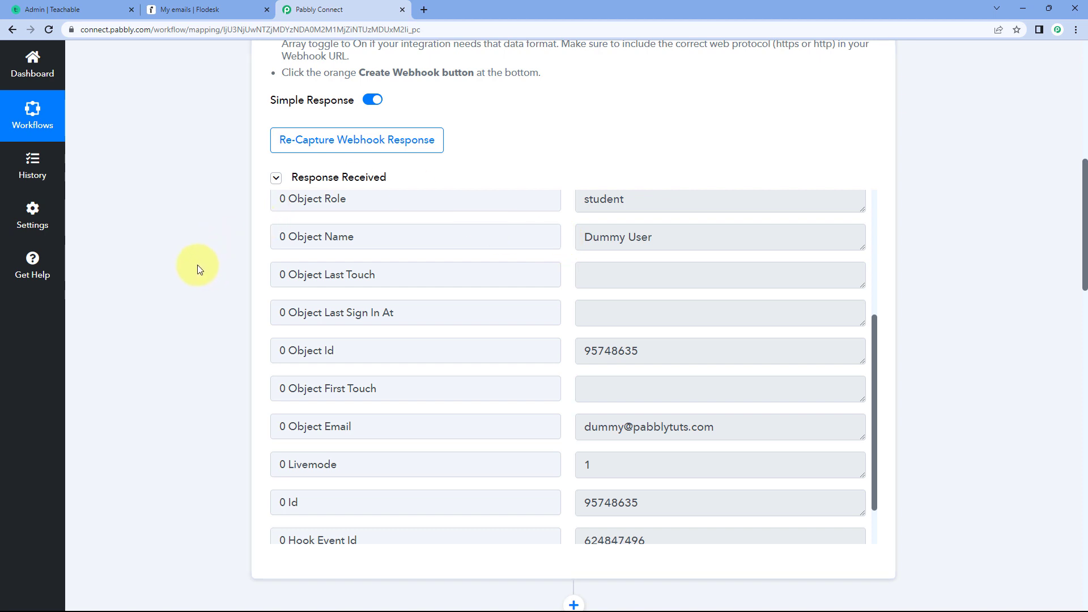
- Insert an action step between the Teachable trigger and the Flodesk action, using Text Formatter by Pabbly as its app
{"action": "scroll", "coordinate": [197, 267], "scroll_direction": "down", "scroll_amount": 3}
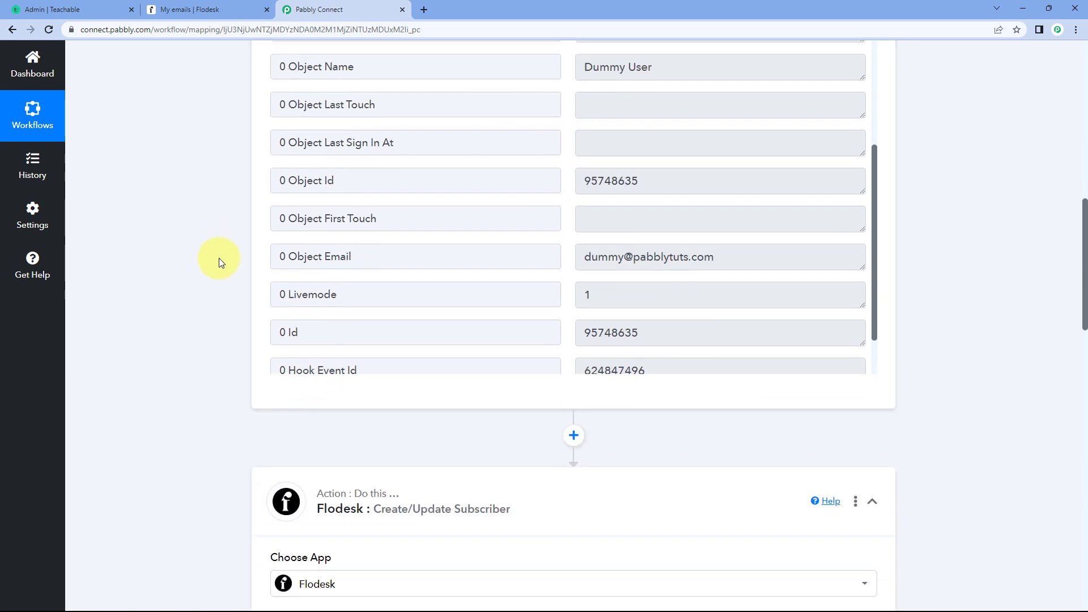
{"action": "scroll", "coordinate": [221, 261], "scroll_direction": "down", "scroll_amount": 4}
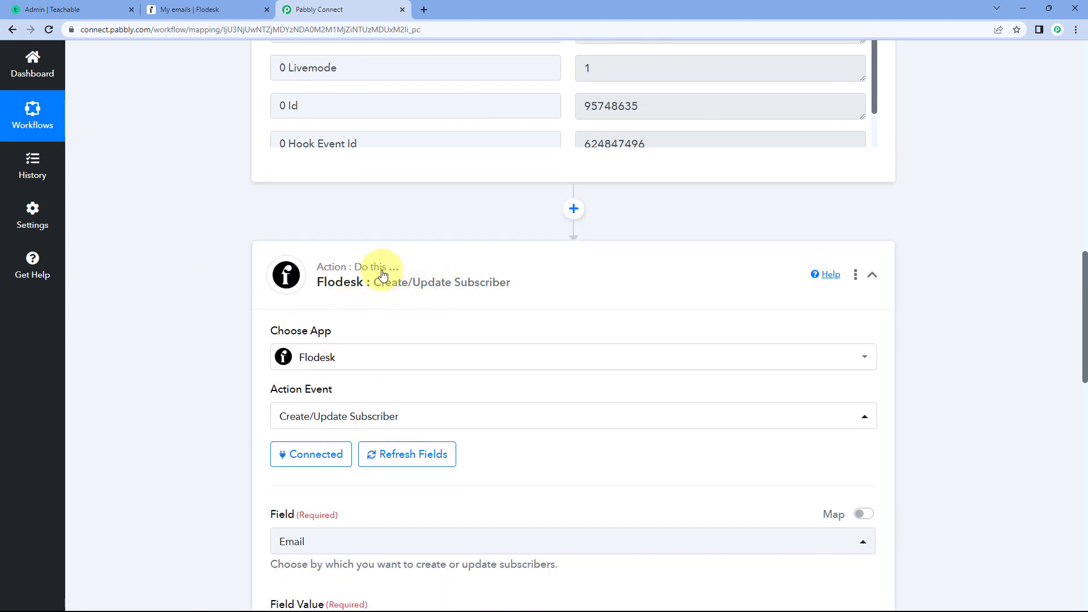
{"action": "left_click", "coordinate": [572, 210]}
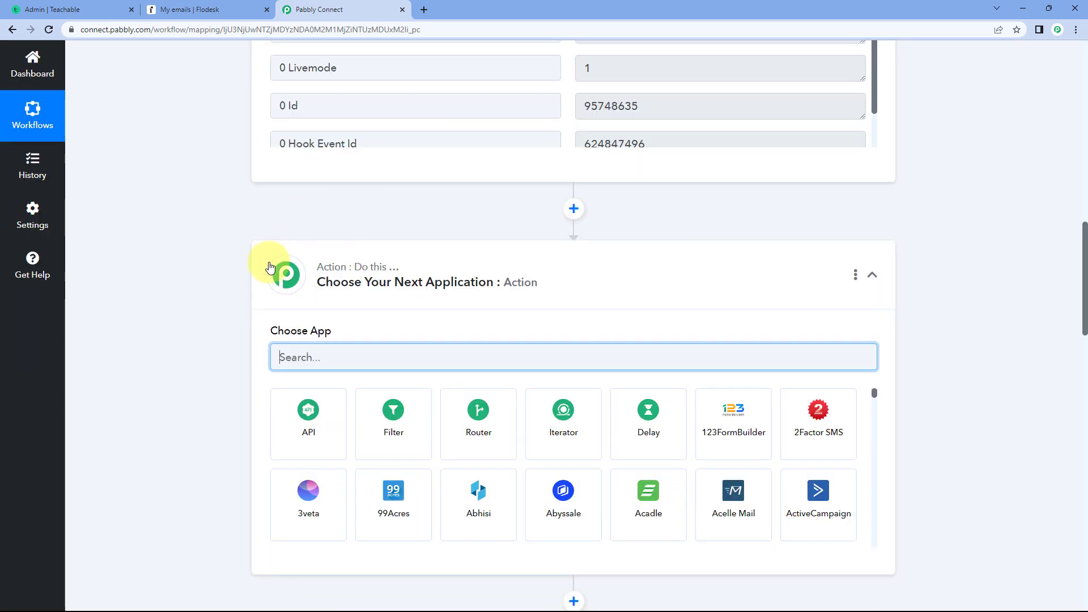
{"action": "scroll", "coordinate": [190, 246], "scroll_direction": "down", "scroll_amount": 2}
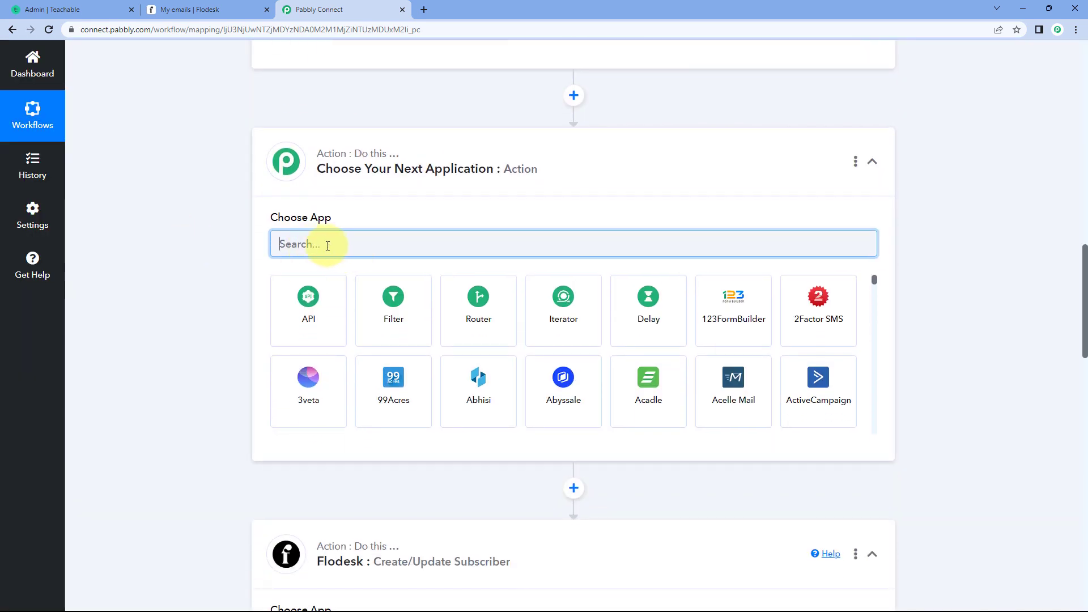
{"action": "type", "text": "Text"}
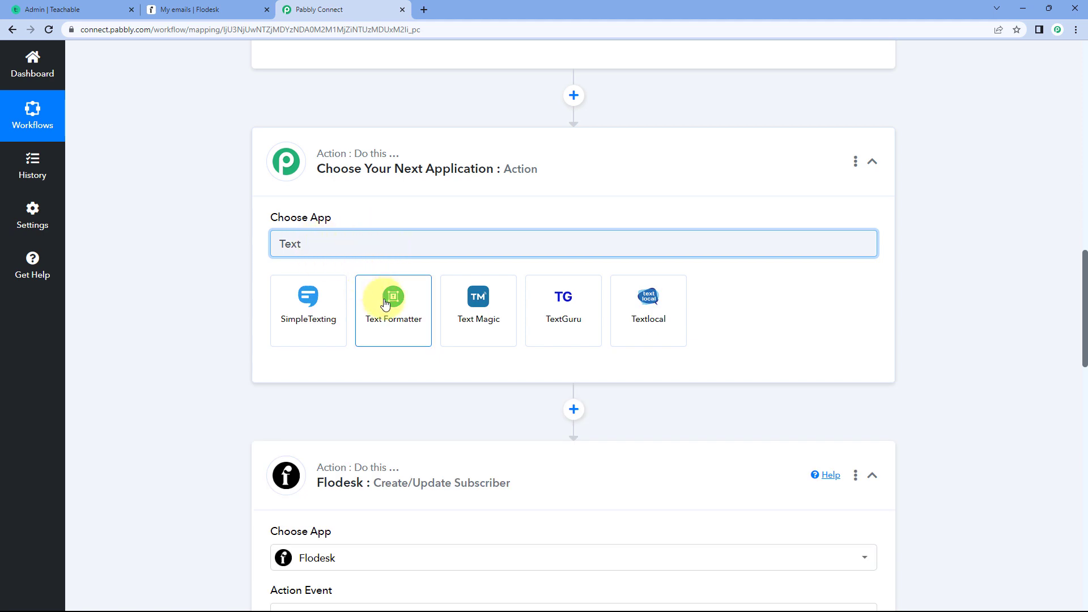
{"action": "left_click", "coordinate": [385, 305]}
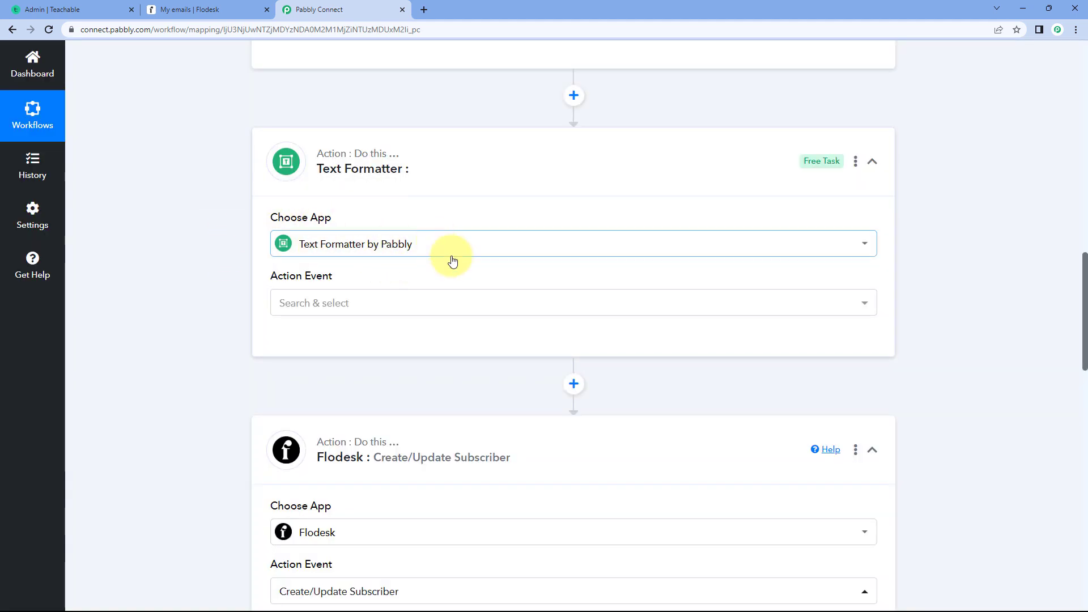
- Set the Text Formatter's action event to Split Text and connect it
{"action": "scroll", "coordinate": [232, 246], "scroll_direction": "down", "scroll_amount": 1}
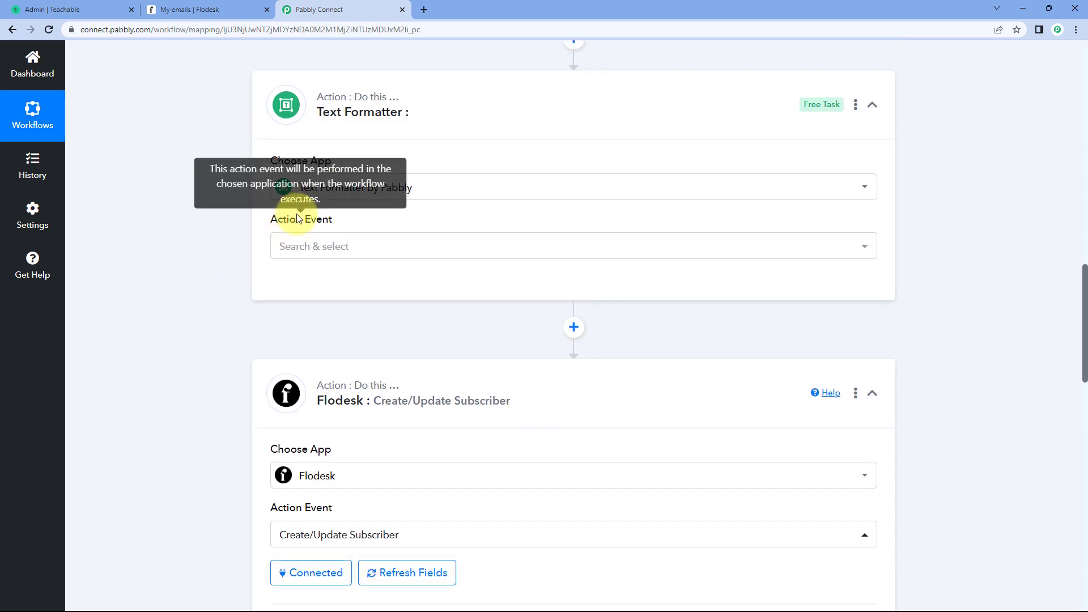
{"action": "left_click", "coordinate": [369, 244]}
{"action": "scroll", "coordinate": [294, 227], "scroll_direction": "down", "scroll_amount": 1}
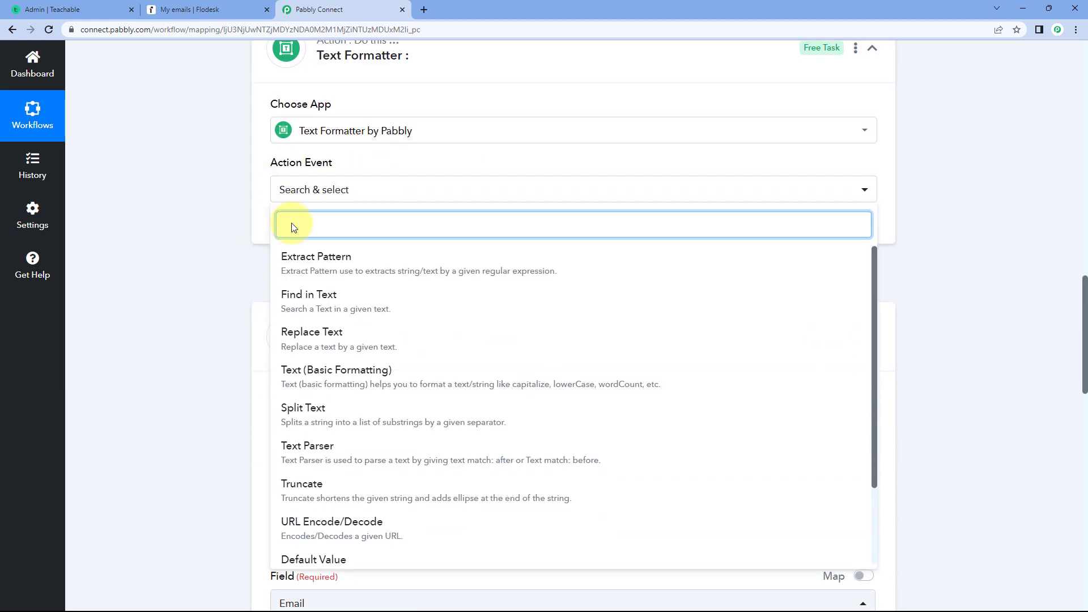
{"action": "left_click", "coordinate": [325, 418]}
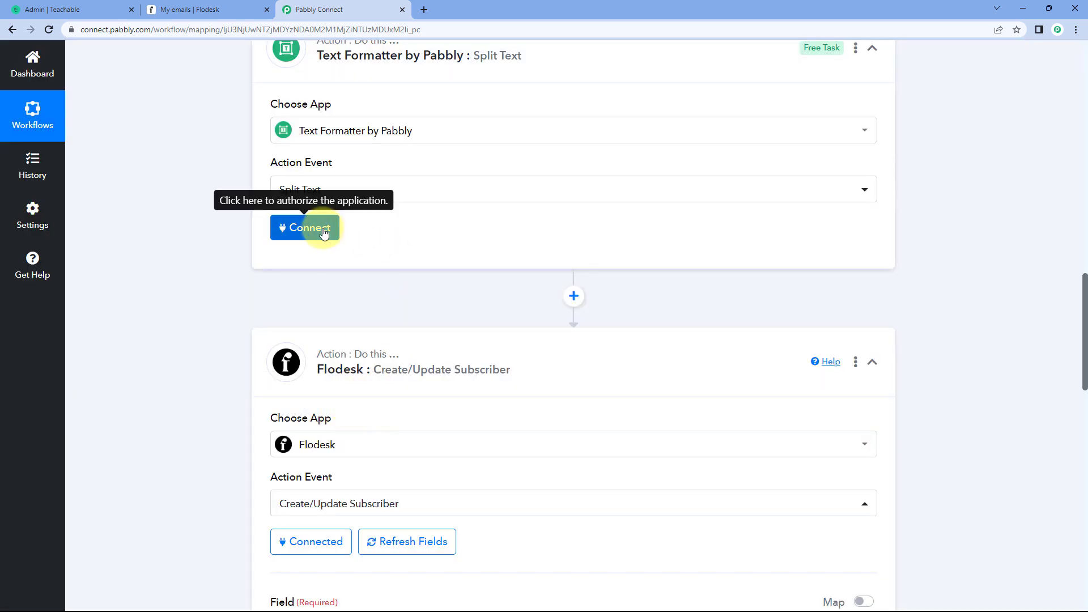
{"action": "left_click", "coordinate": [324, 232]}
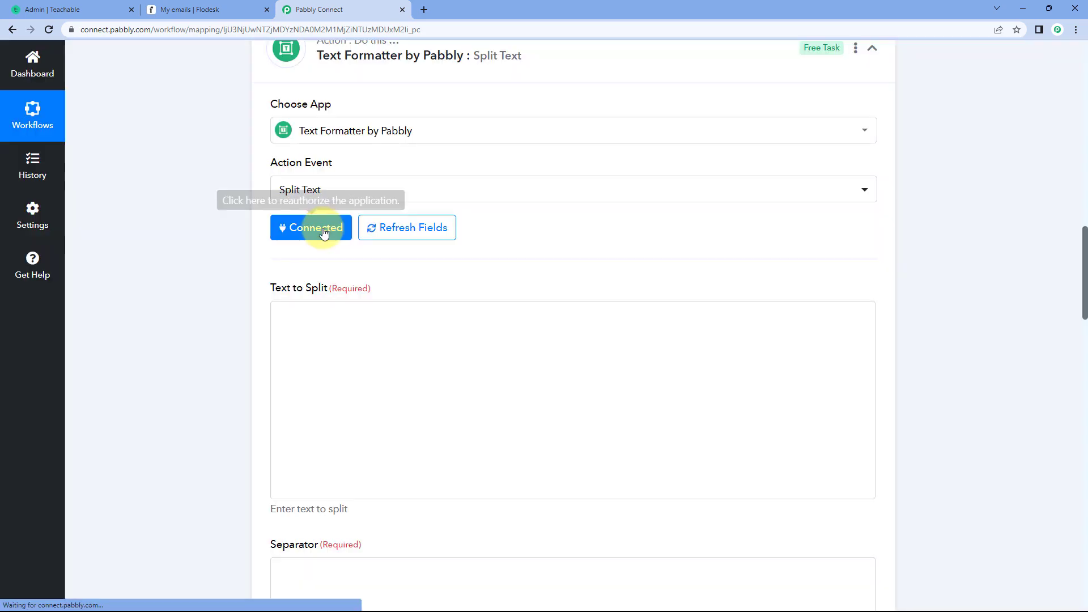
- Map the Text to Split value to the Object Name entry from the Teachable: New User step
{"action": "scroll", "coordinate": [405, 261], "scroll_direction": "down", "scroll_amount": 2}
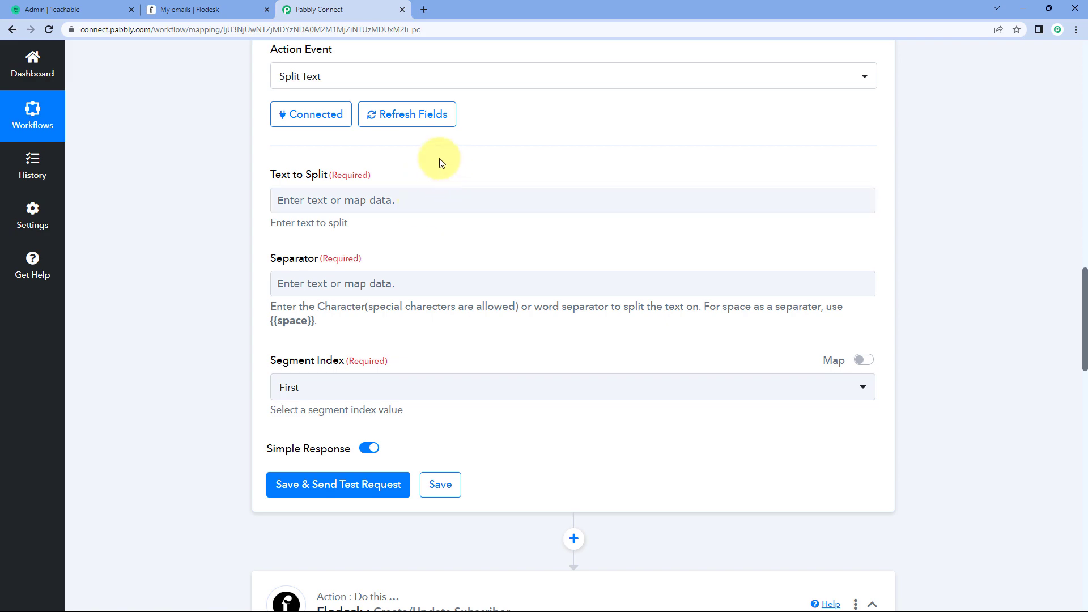
{"action": "scroll", "coordinate": [474, 172], "scroll_direction": "up", "scroll_amount": 10}
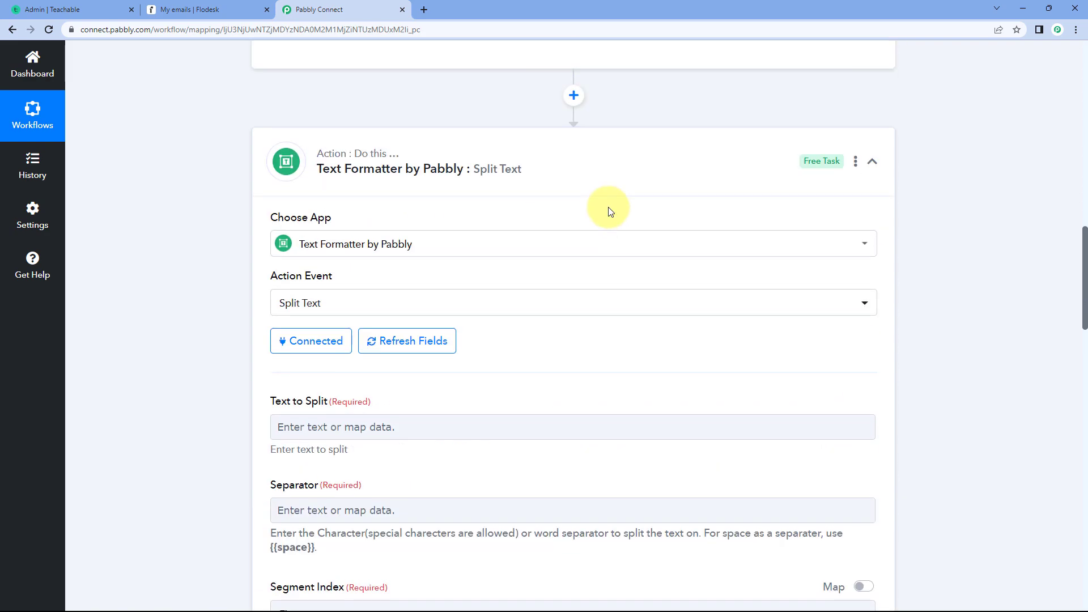
{"action": "mouse_move", "coordinate": [670, 124]}
{"action": "left_mouse_down"}
{"action": "mouse_move", "coordinate": [569, 126]}
{"action": "mouse_move", "coordinate": [655, 124]}
{"action": "left_mouse_up"}
{"action": "left_click", "coordinate": [569, 126]}
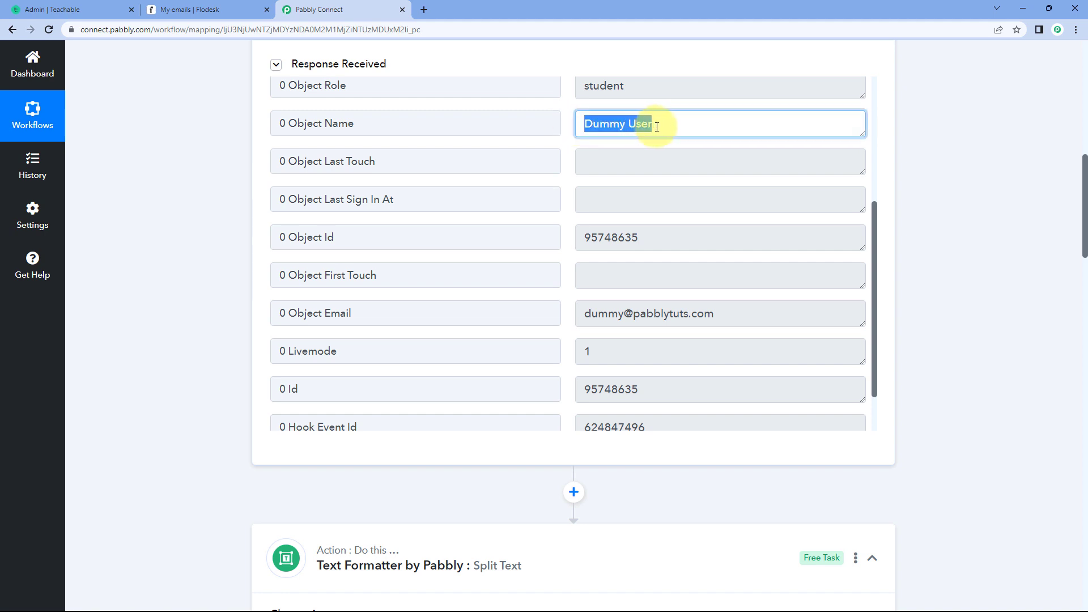
{"action": "left_click", "coordinate": [570, 127]}
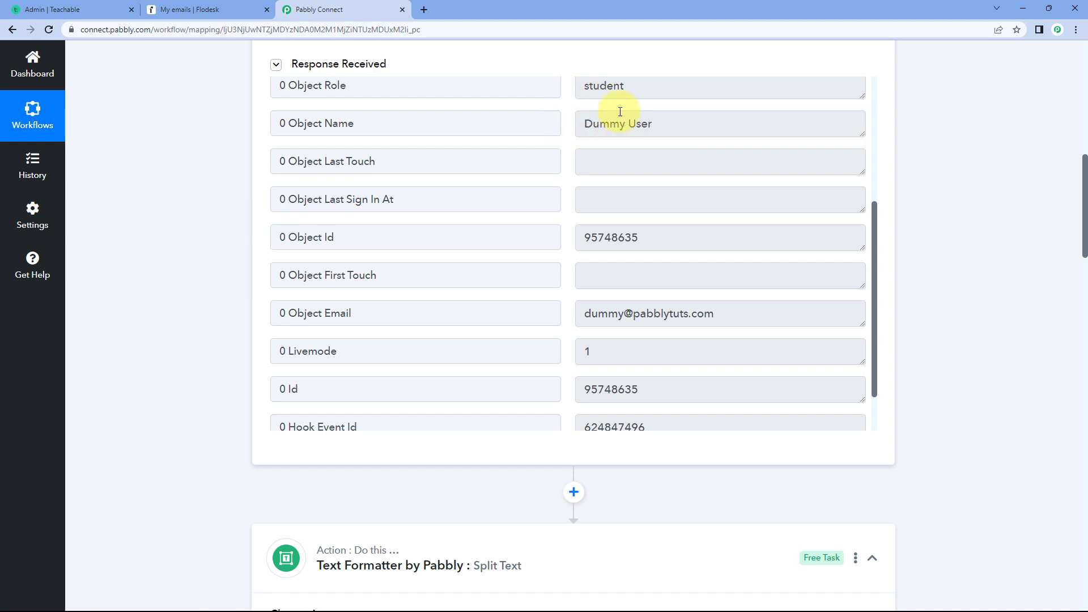
{"action": "scroll", "coordinate": [189, 233], "scroll_direction": "down", "scroll_amount": 10}
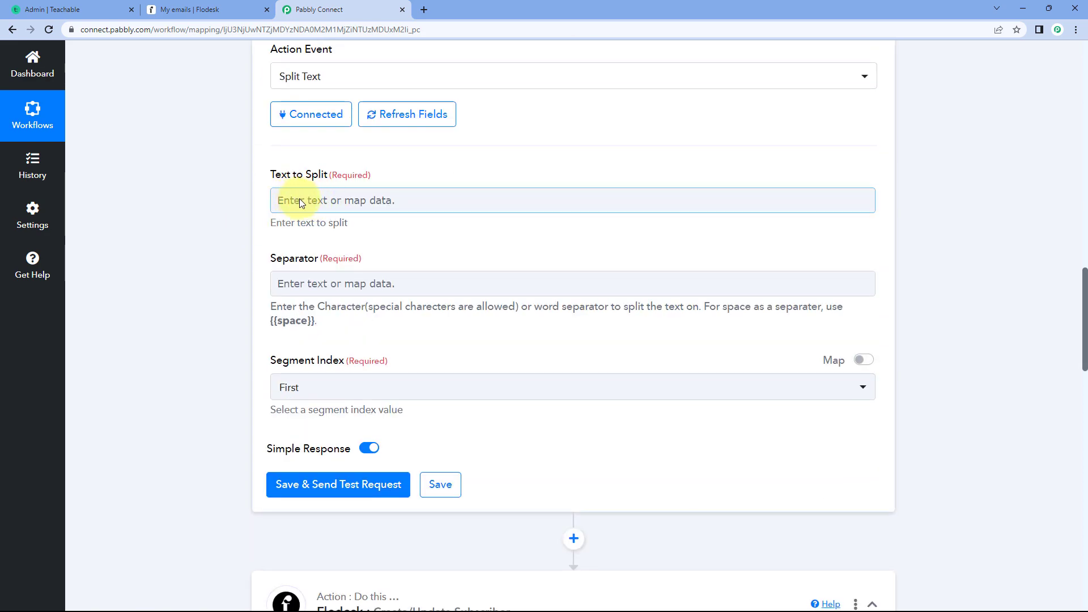
{"action": "left_click", "coordinate": [316, 202]}
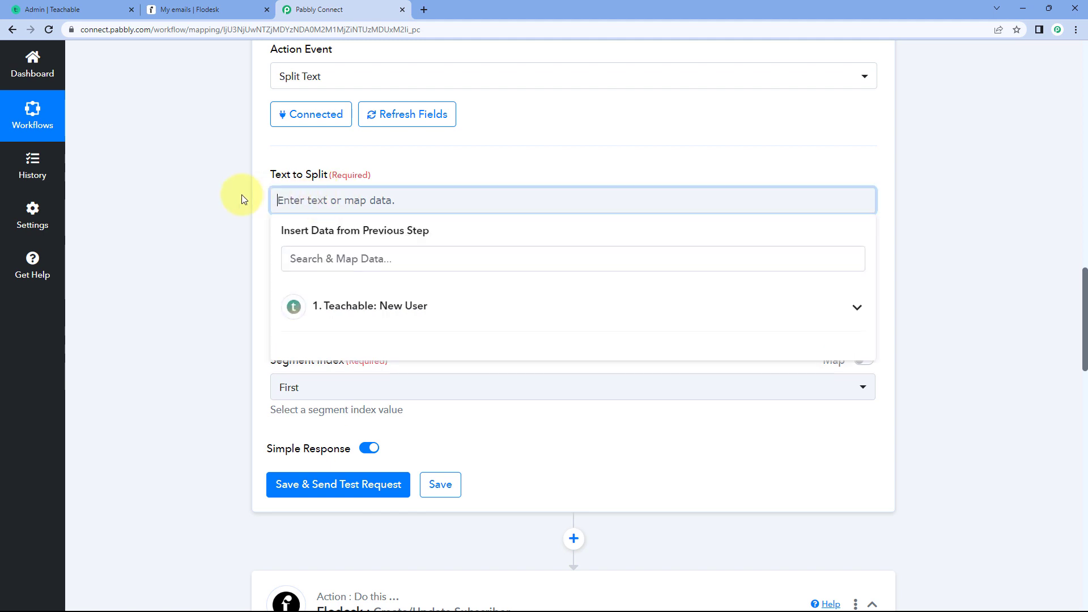
{"action": "scroll", "coordinate": [243, 194], "scroll_direction": "down", "scroll_amount": 2}
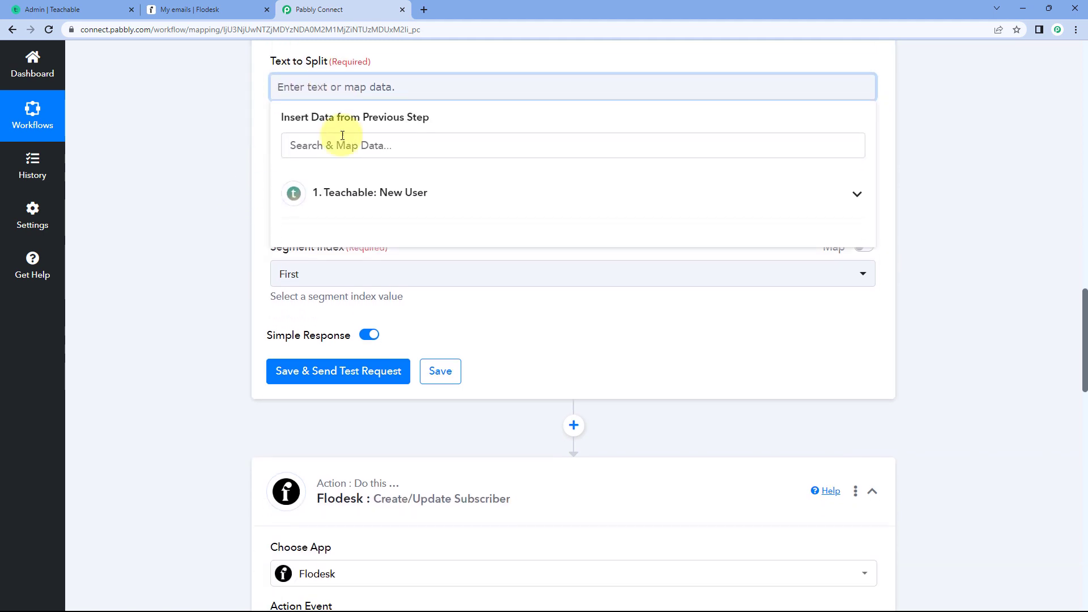
{"action": "left_click", "coordinate": [423, 198]}
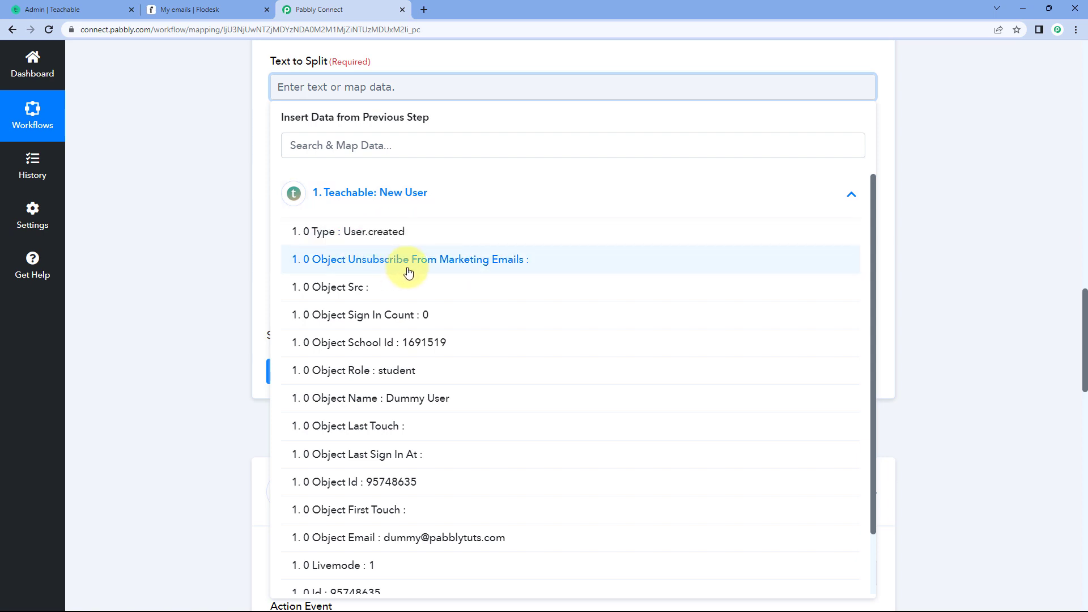
{"action": "scroll", "coordinate": [399, 265], "scroll_direction": "down", "scroll_amount": 1}
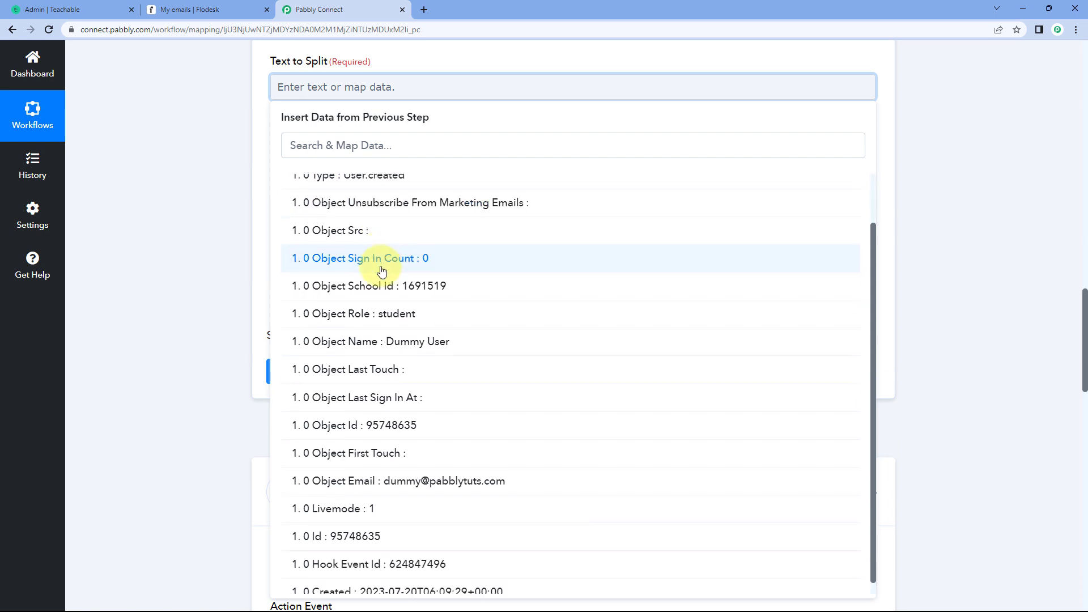
{"action": "left_click", "coordinate": [371, 342]}
{"action": "left_click", "coordinate": [214, 190]}
{"action": "scroll", "coordinate": [366, 127], "scroll_direction": "up", "scroll_amount": 1}
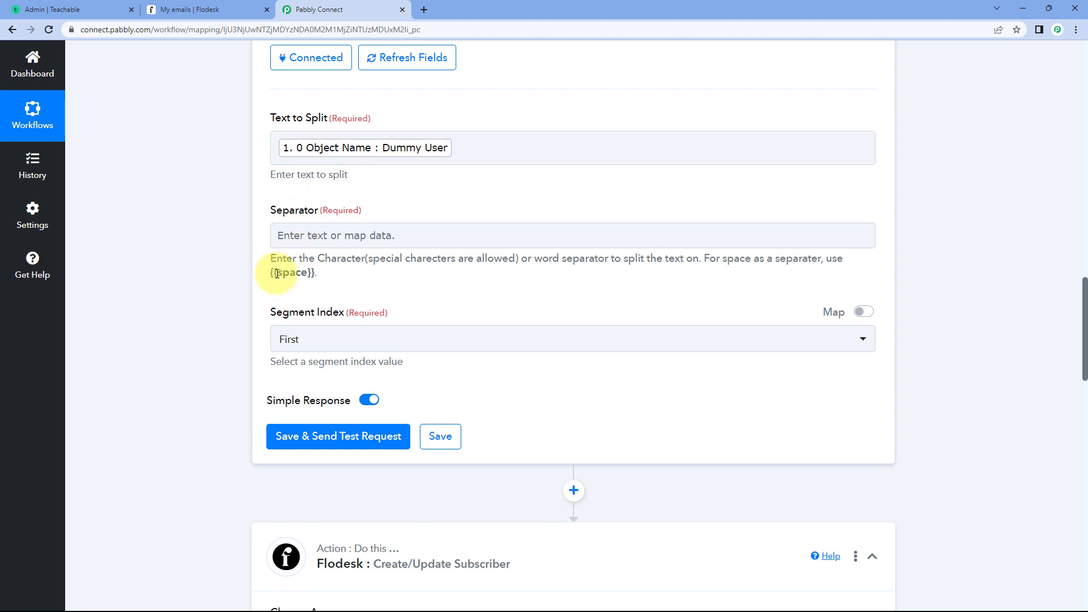
- Set the Split Text separator to {{space}}, copying the placeholder from the help text beneath the Separator field
{"action": "left_click_drag", "start_coordinate": [271, 273], "coordinate": [311, 276]}
{"action": "right_click", "coordinate": [302, 274]}
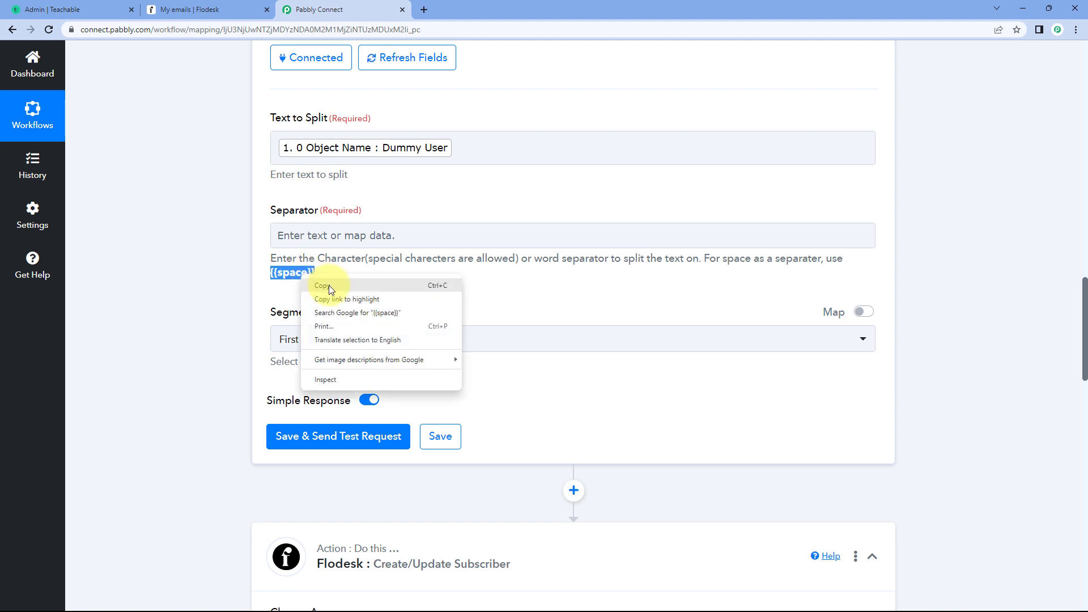
{"action": "left_click", "coordinate": [328, 285]}
{"action": "left_click", "coordinate": [306, 226]}
{"action": "right_click", "coordinate": [304, 235]}
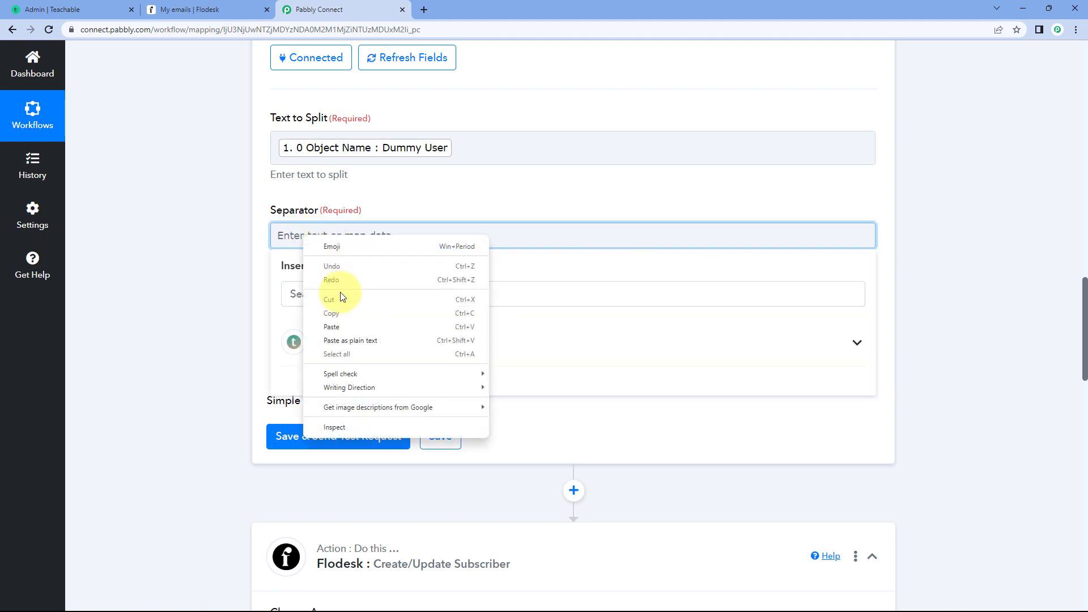
{"action": "left_click", "coordinate": [335, 327]}
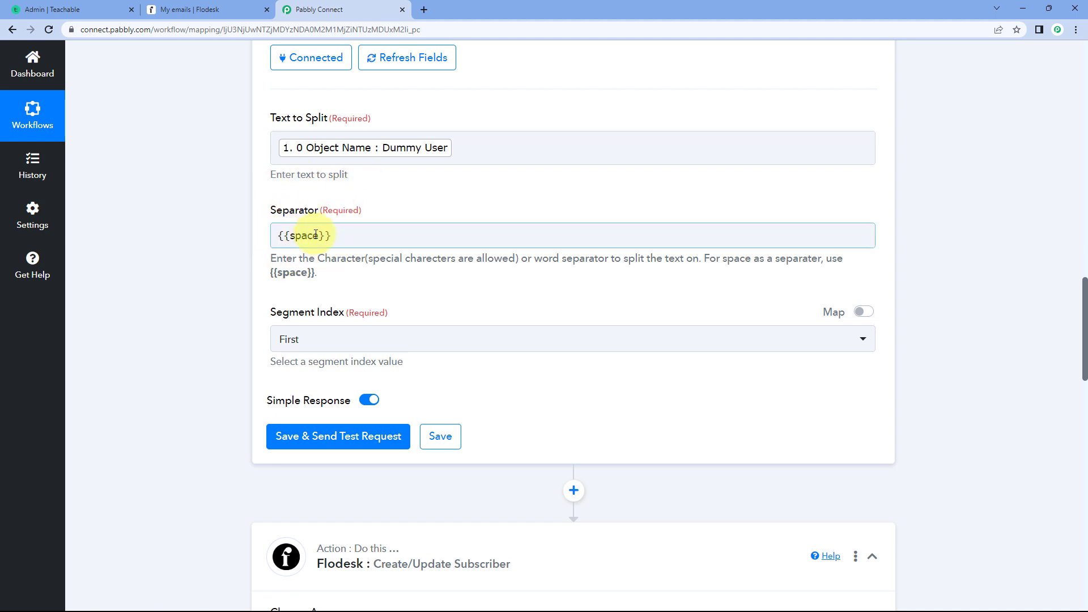
- Set the Segment Index to All, then save the Split Text step and send its test request
{"action": "scroll", "coordinate": [286, 257], "scroll_direction": "down", "scroll_amount": 1}
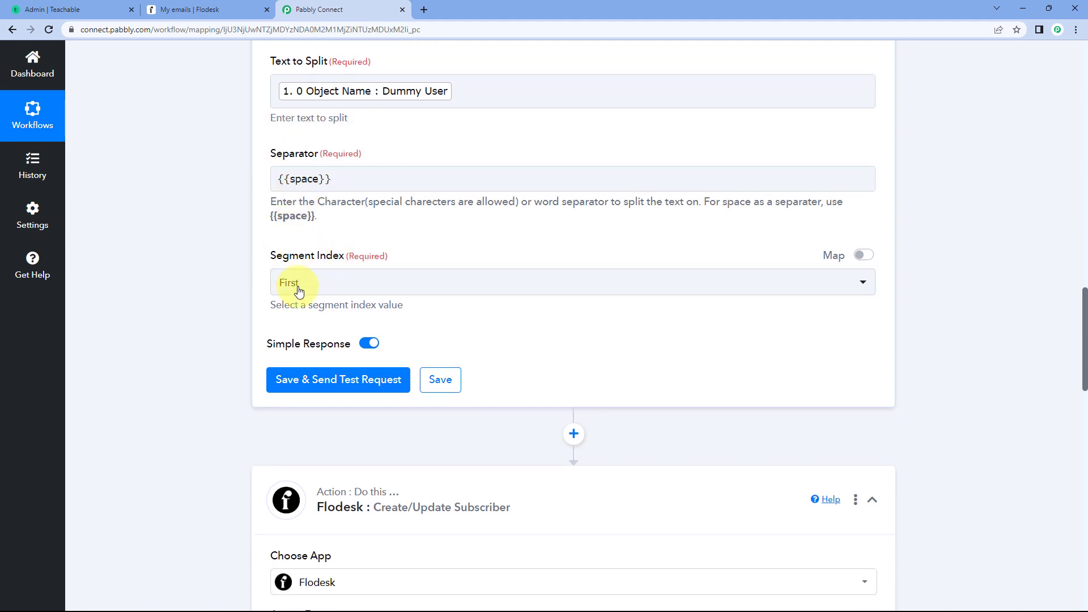
{"action": "left_click", "coordinate": [401, 284]}
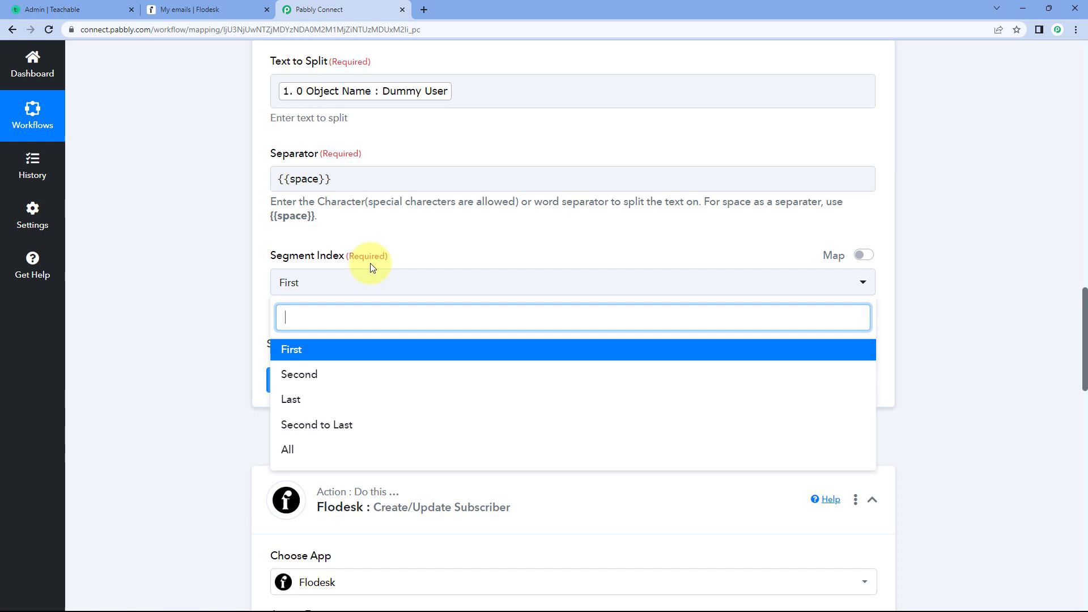
{"action": "left_click", "coordinate": [307, 449]}
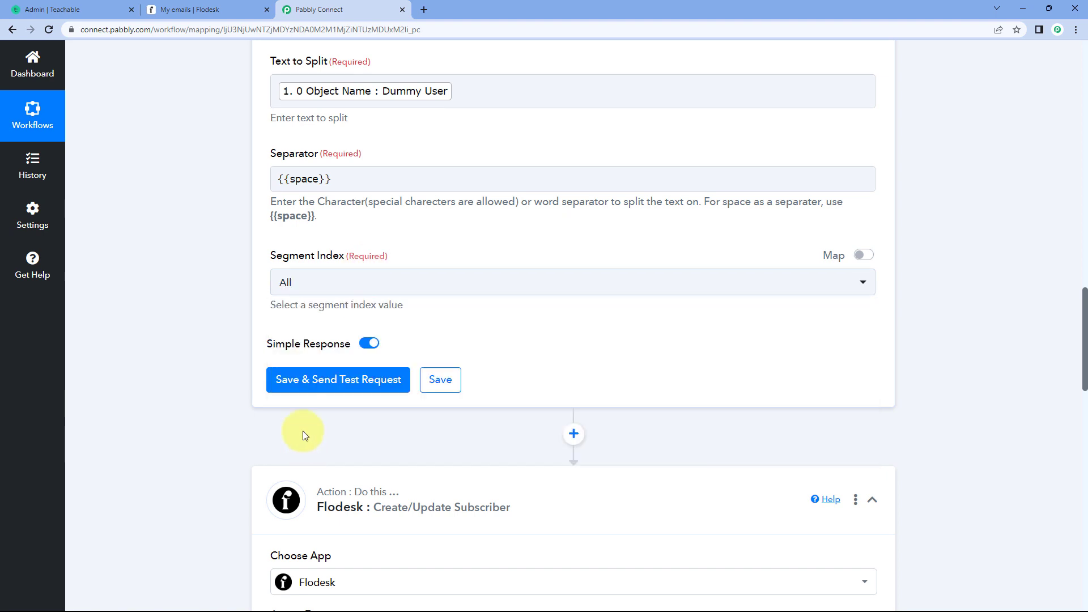
{"action": "left_click", "coordinate": [345, 387]}
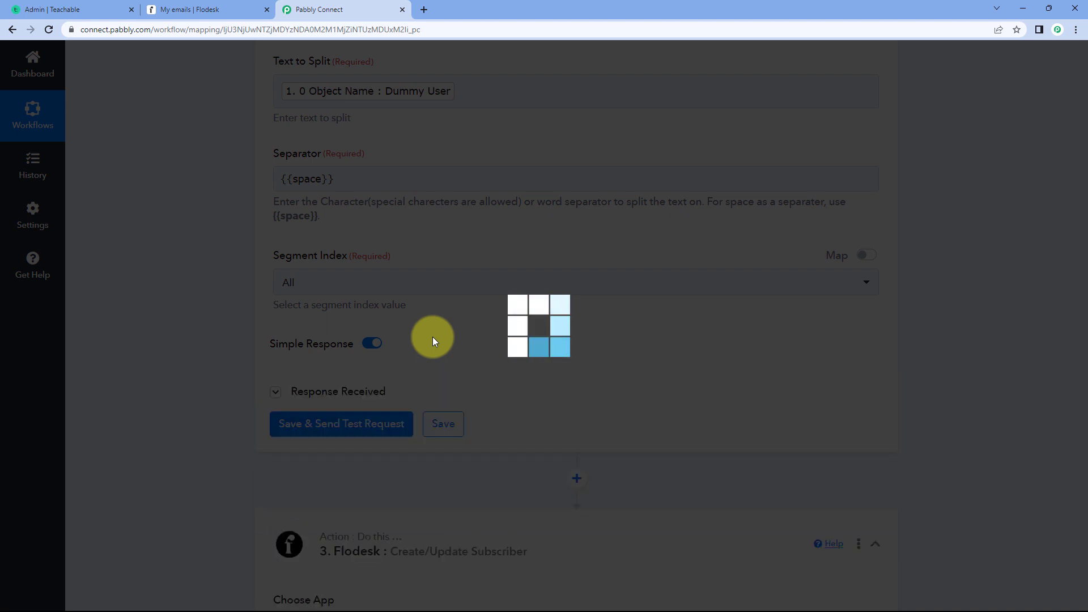
- Examine the Result 0 and Result 1 entries in the Split Text response against Flodesk's First Name and Last Name fields
{"action": "scroll", "coordinate": [447, 334], "scroll_direction": "down", "scroll_amount": 2}
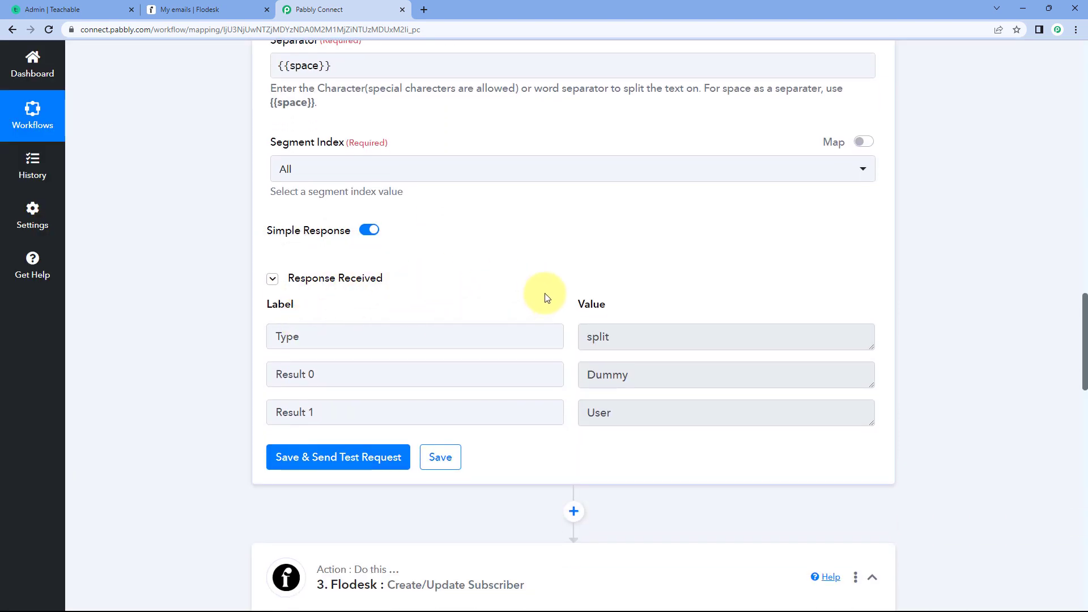
{"action": "scroll", "coordinate": [548, 283], "scroll_direction": "down", "scroll_amount": 1}
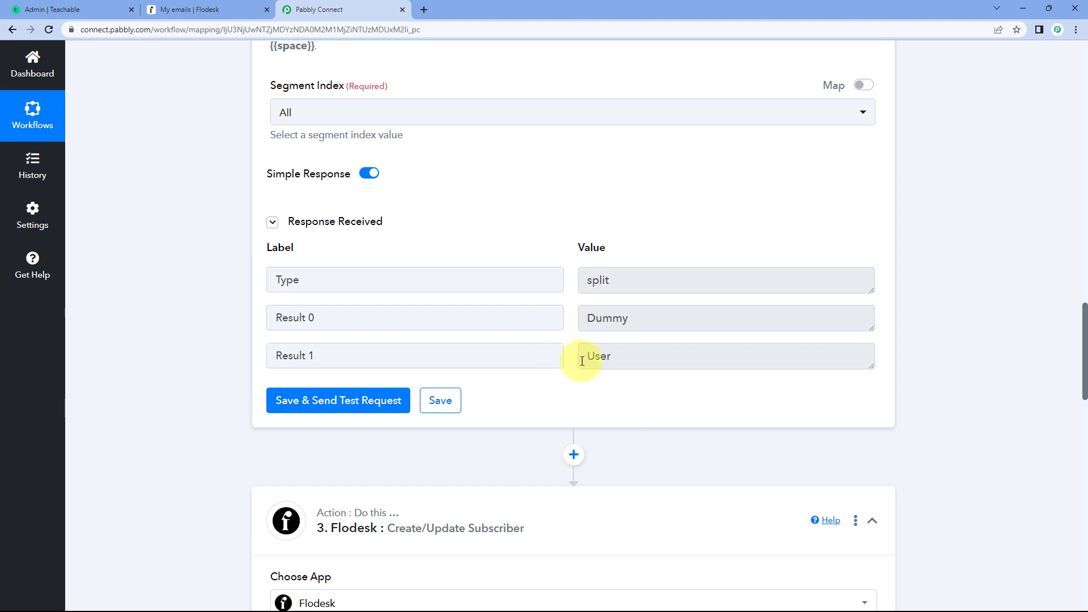
{"action": "left_click_drag", "start_coordinate": [645, 323], "coordinate": [571, 326]}
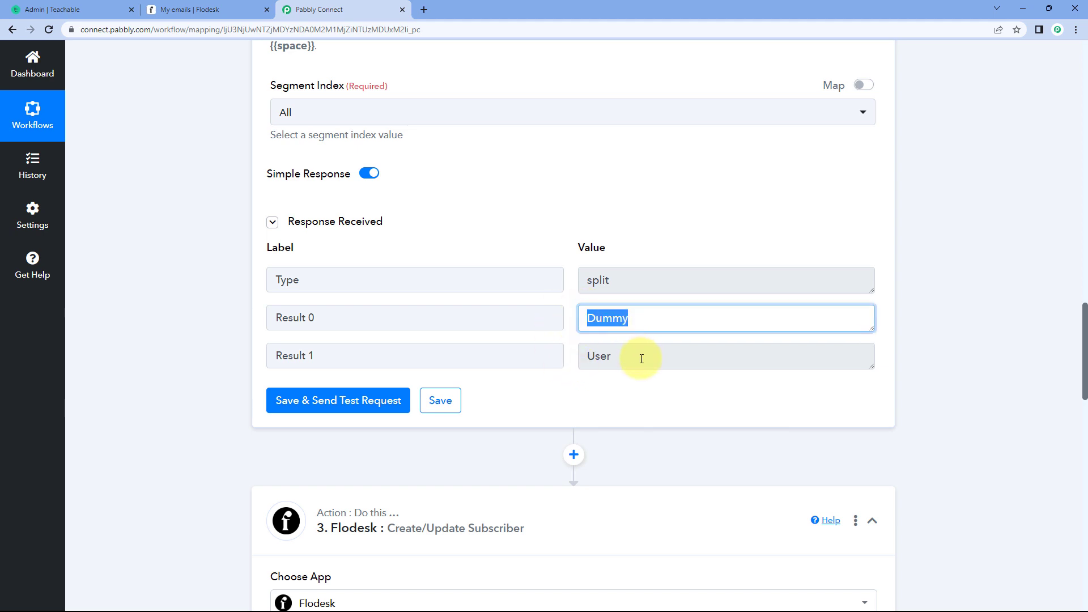
{"action": "left_click_drag", "start_coordinate": [642, 358], "coordinate": [573, 355]}
{"action": "left_click", "coordinate": [573, 358]}
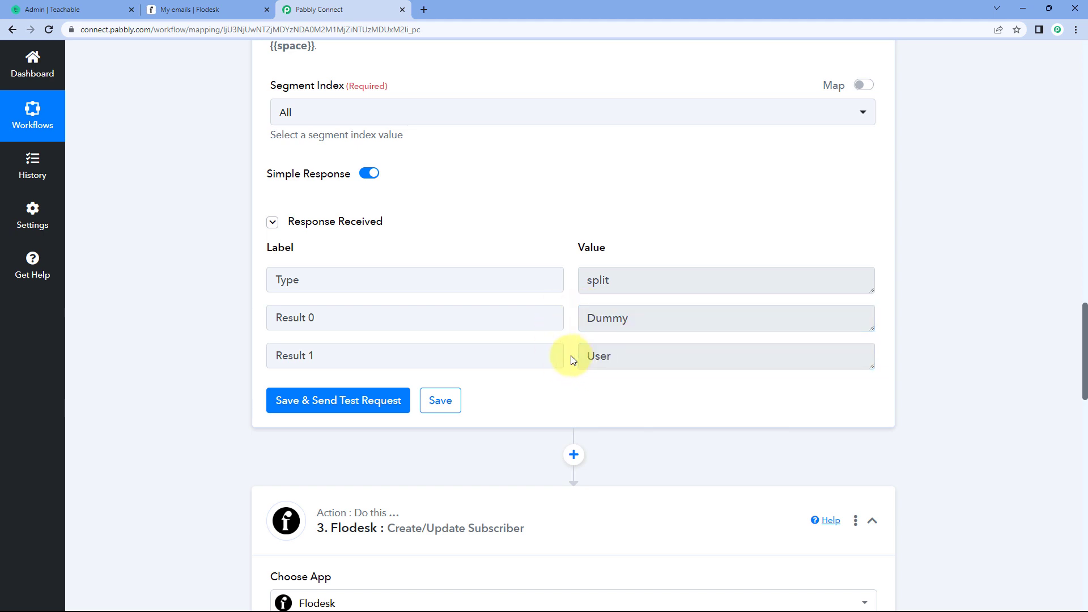
{"action": "scroll", "coordinate": [572, 360], "scroll_direction": "down", "scroll_amount": 1}
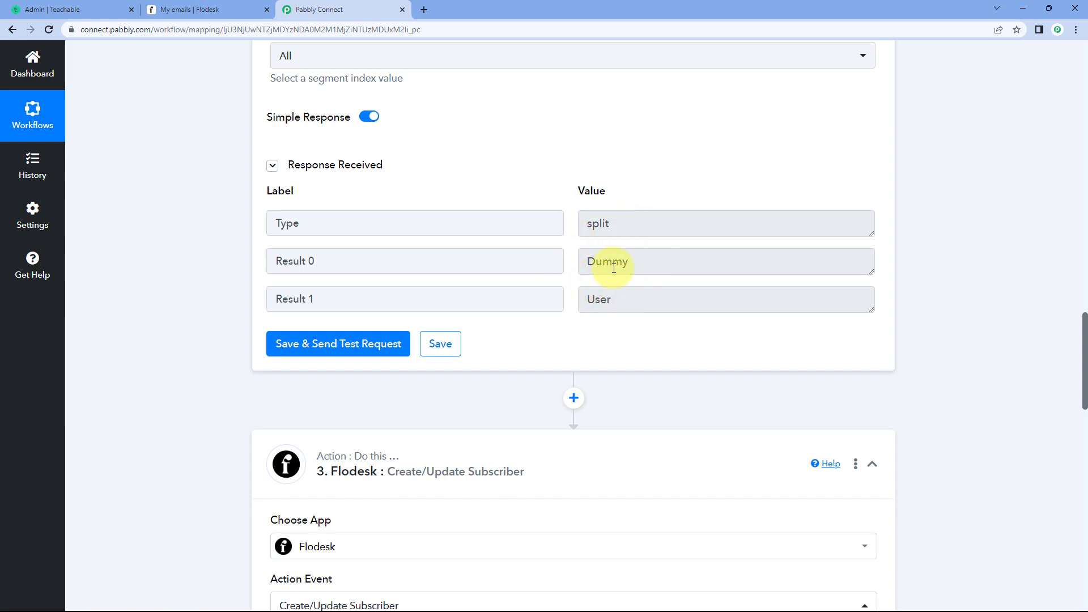
{"action": "scroll", "coordinate": [588, 306], "scroll_direction": "down", "scroll_amount": 11}
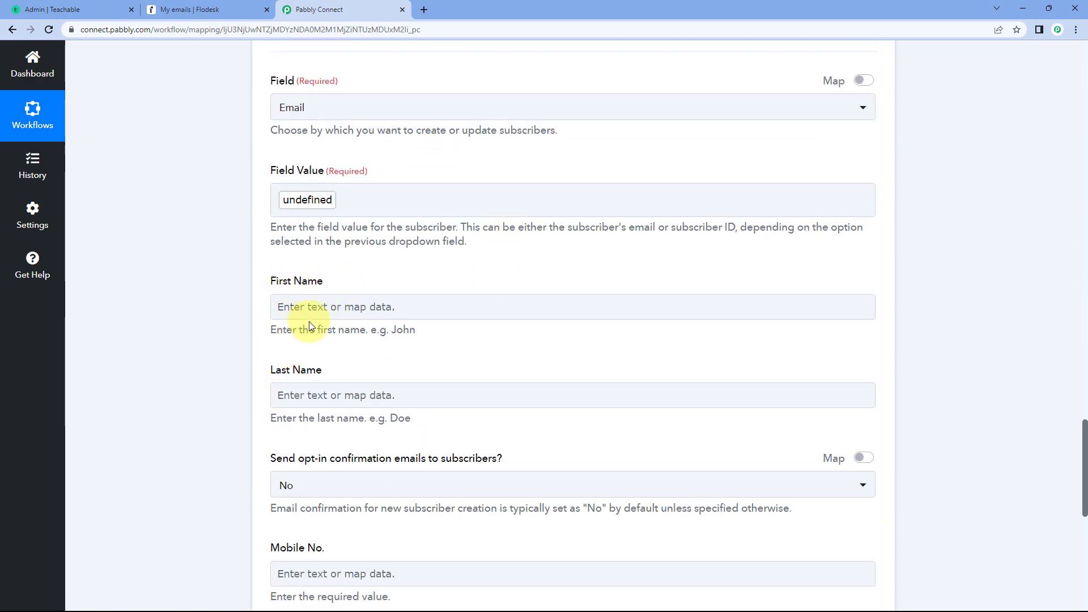
{"action": "scroll", "coordinate": [308, 321], "scroll_direction": "up", "scroll_amount": 3}
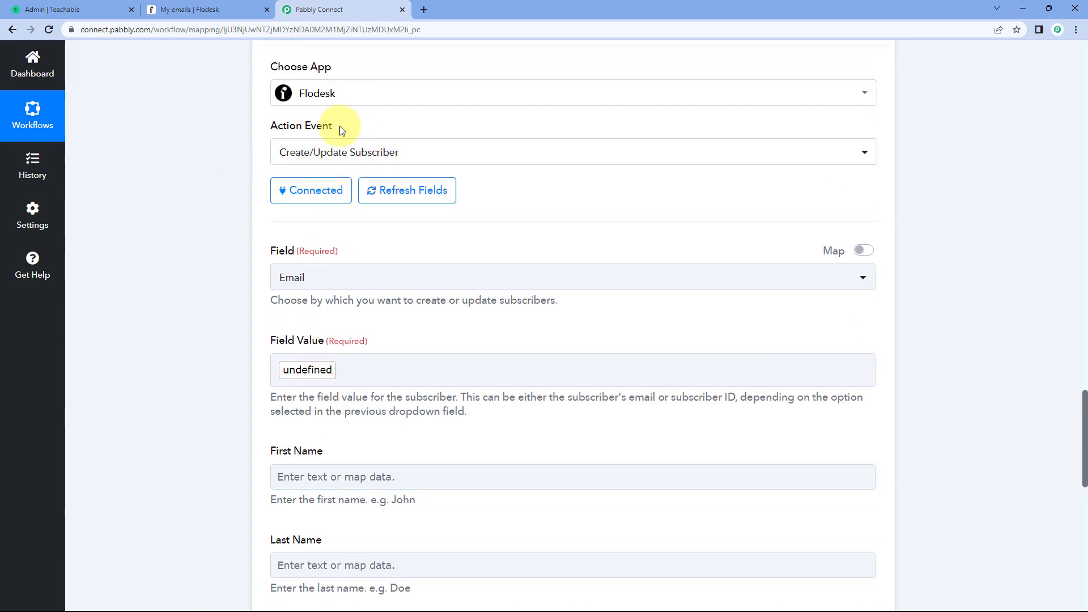
{"action": "scroll", "coordinate": [391, 255], "scroll_direction": "down", "scroll_amount": 3}
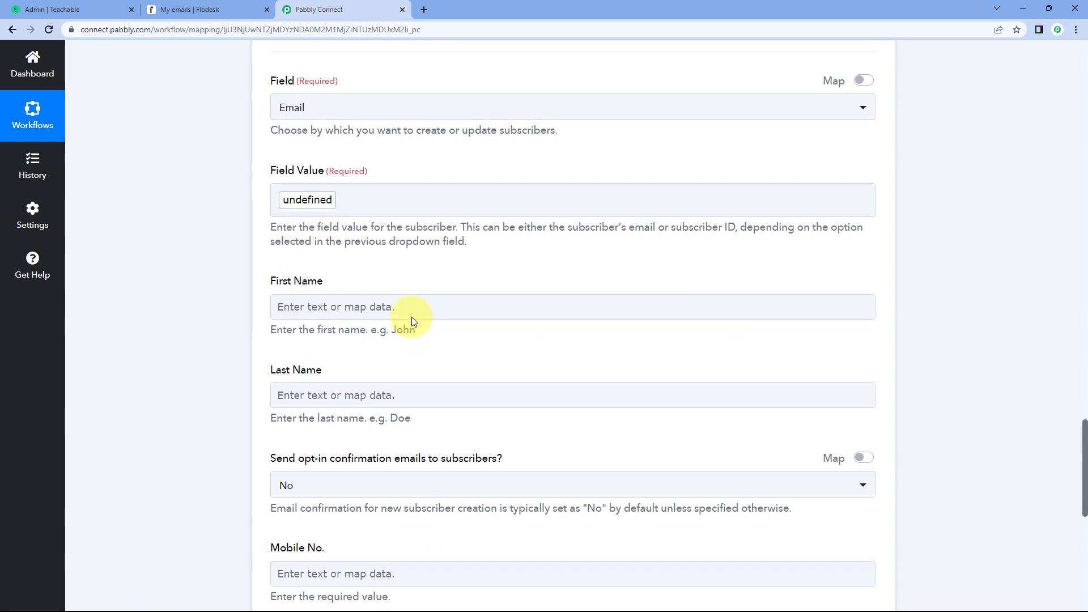
- Refresh the fields of the Flodesk Create/Update Subscriber action to reload the data available for mapping
{"action": "left_click", "coordinate": [306, 306]}
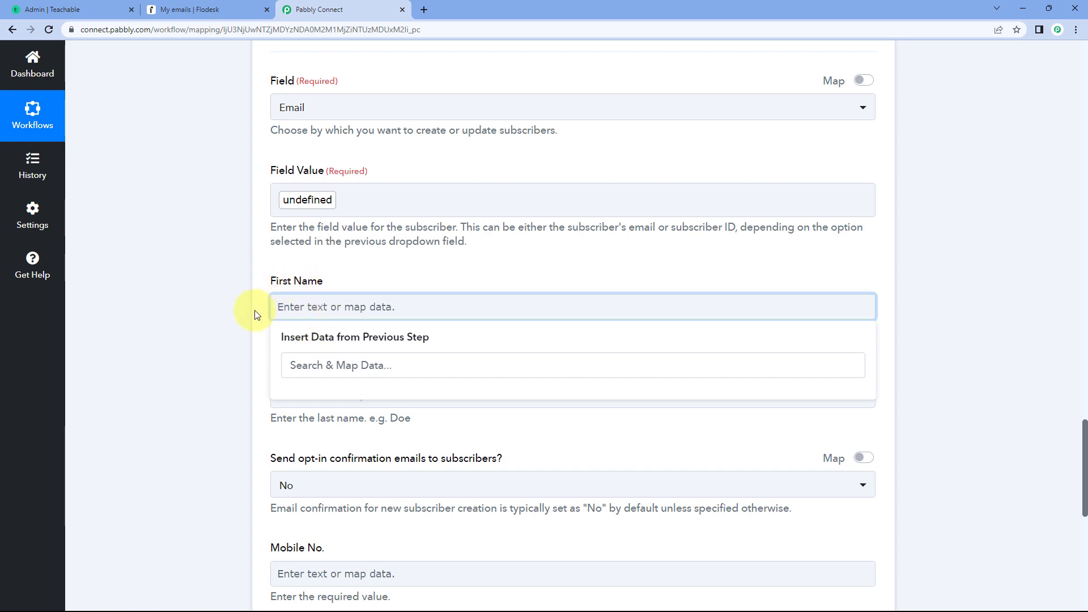
{"action": "left_click", "coordinate": [372, 266]}
{"action": "scroll", "coordinate": [502, 267], "scroll_direction": "up", "scroll_amount": 6}
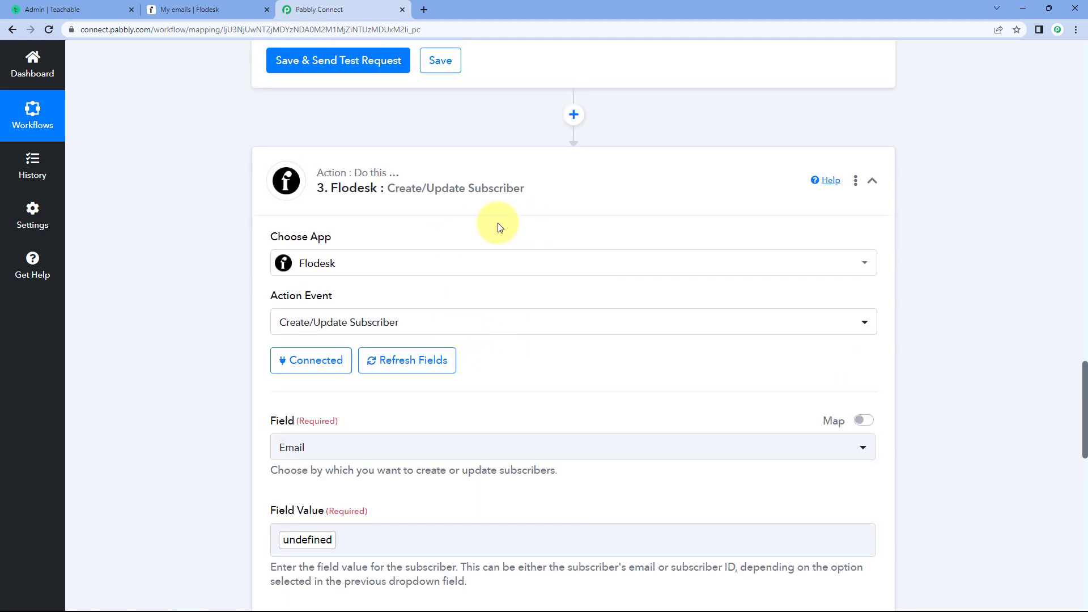
{"action": "scroll", "coordinate": [497, 229], "scroll_direction": "up", "scroll_amount": 2}
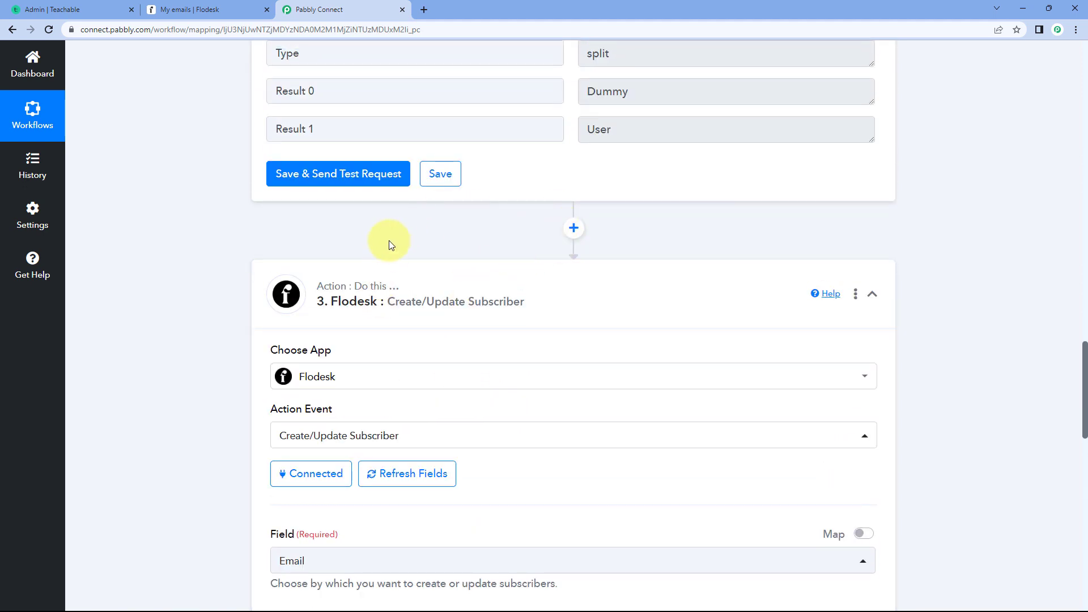
{"action": "scroll", "coordinate": [389, 245], "scroll_direction": "down", "scroll_amount": 1}
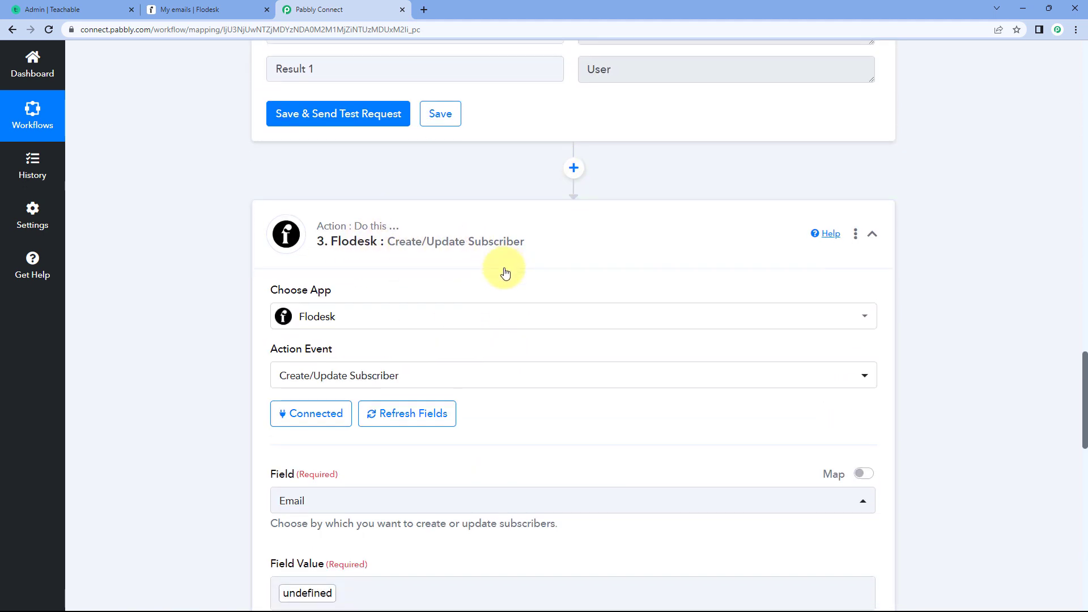
{"action": "scroll", "coordinate": [505, 273], "scroll_direction": "down", "scroll_amount": 5}
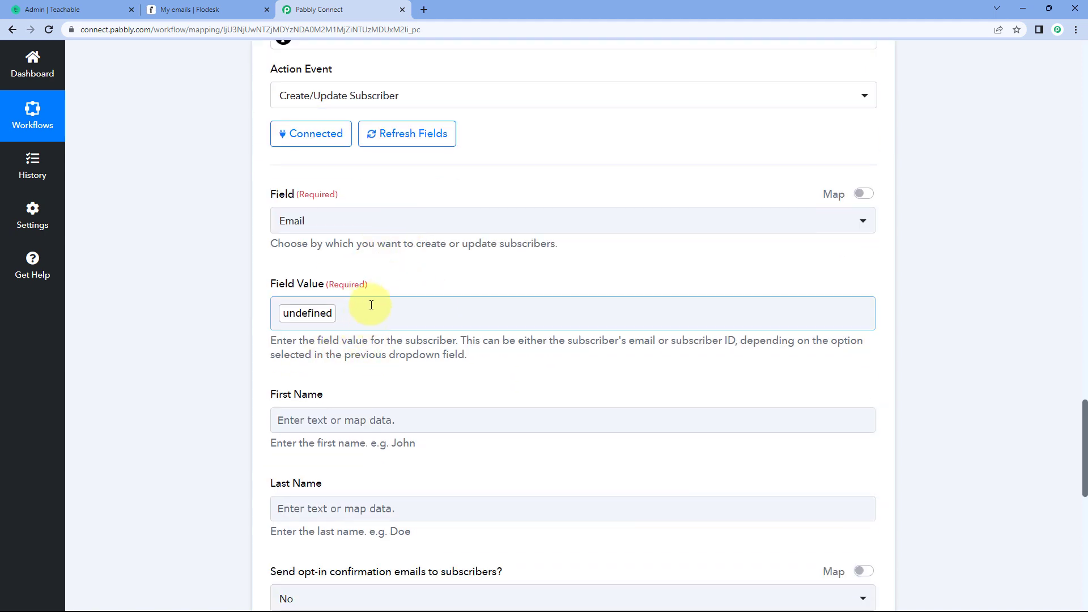
{"action": "left_click", "coordinate": [395, 140]}
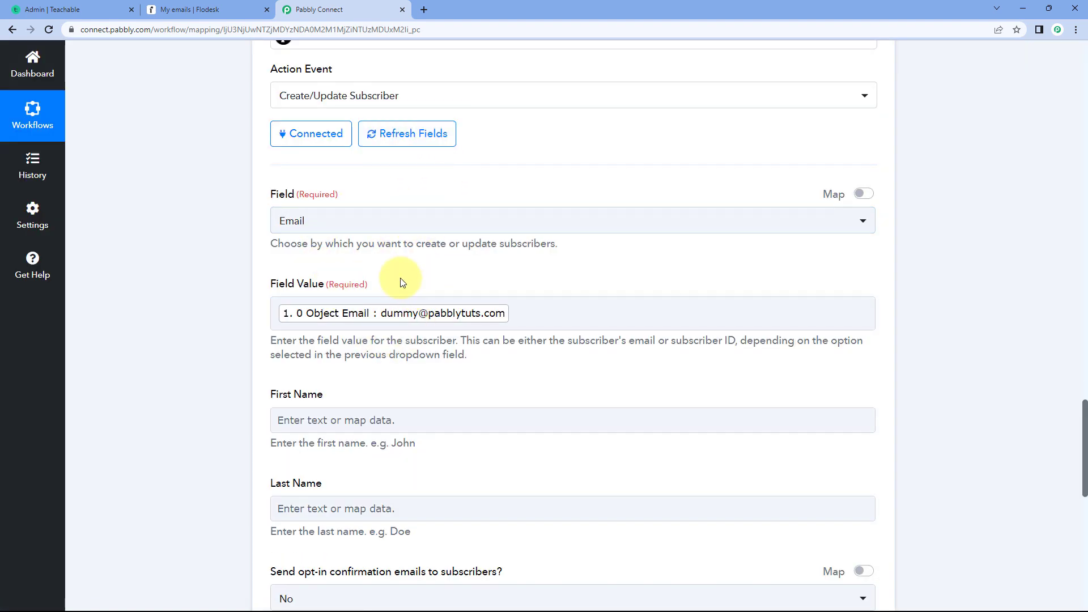
- Map Flodesk's First Name field to Result 0 from the Text Formatter by Pabbly: Split Text step
{"action": "scroll", "coordinate": [403, 273], "scroll_direction": "down", "scroll_amount": 3}
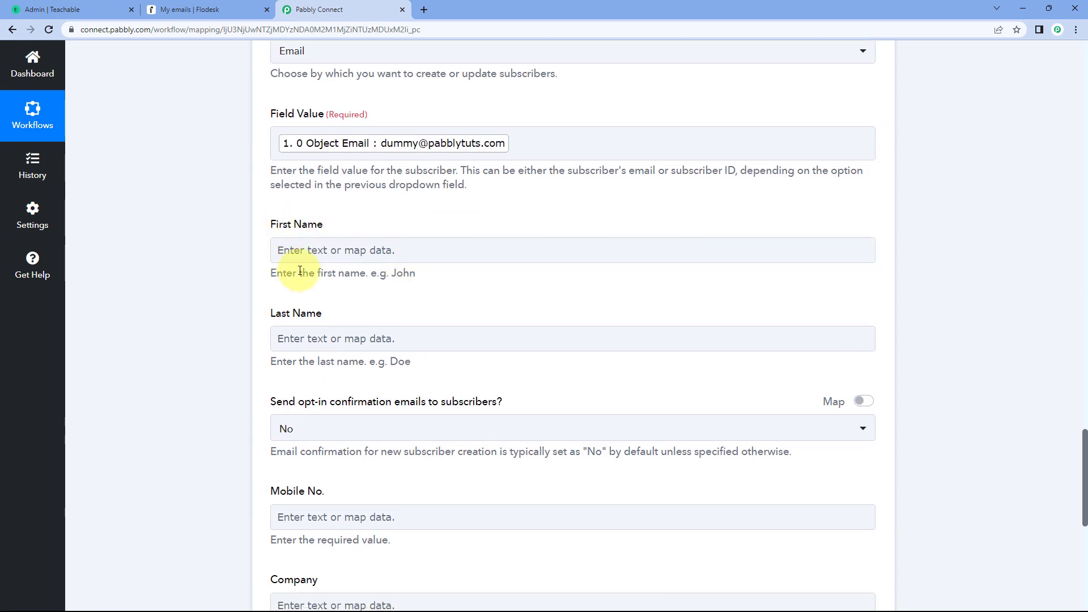
{"action": "left_click", "coordinate": [309, 247]}
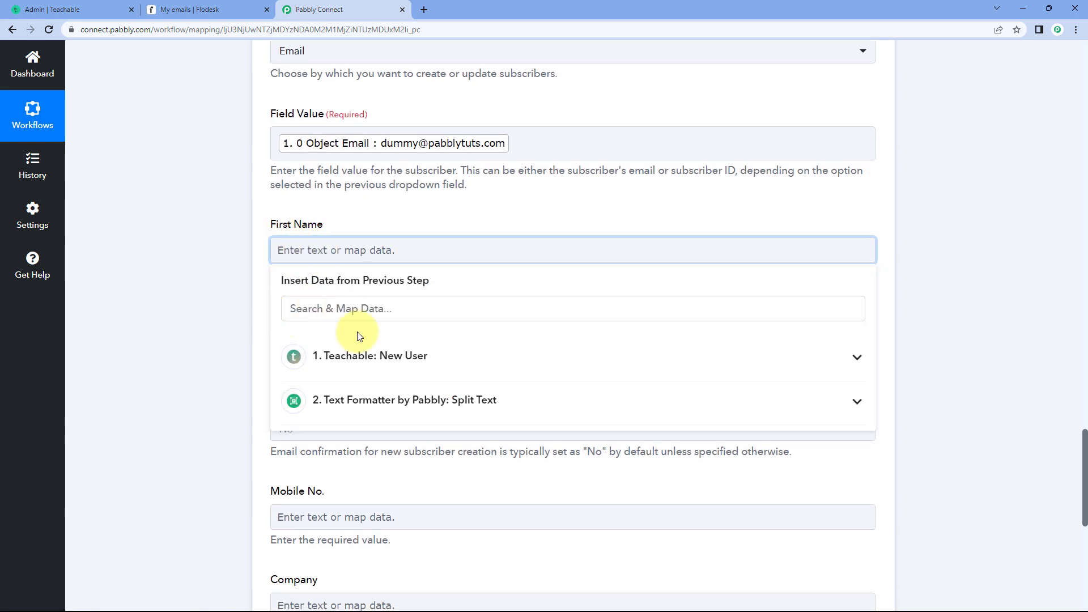
{"action": "scroll", "coordinate": [247, 318], "scroll_direction": "down", "scroll_amount": 2}
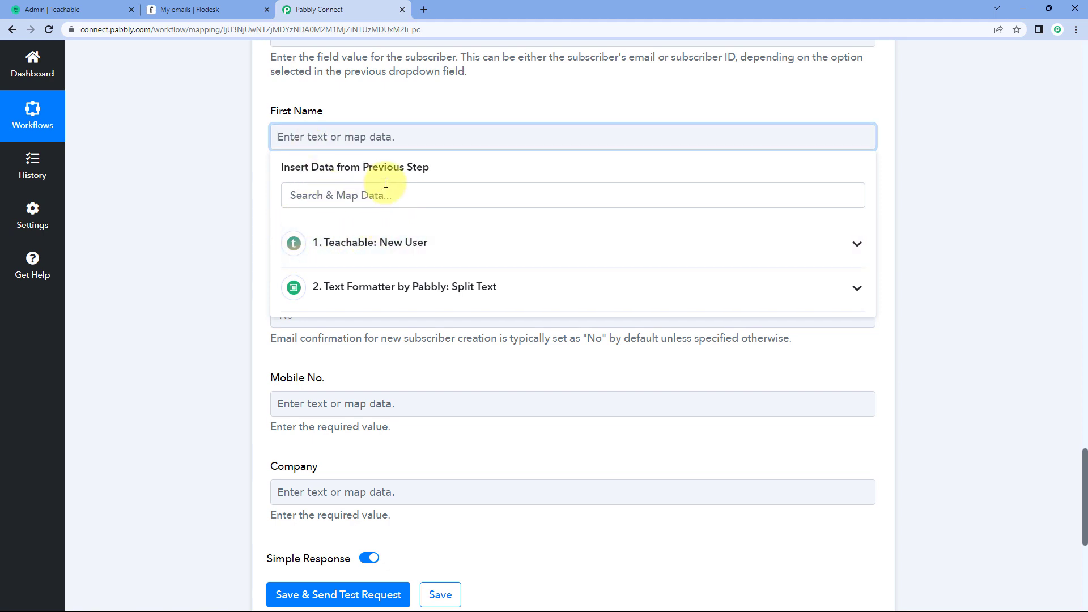
{"action": "left_click", "coordinate": [425, 290]}
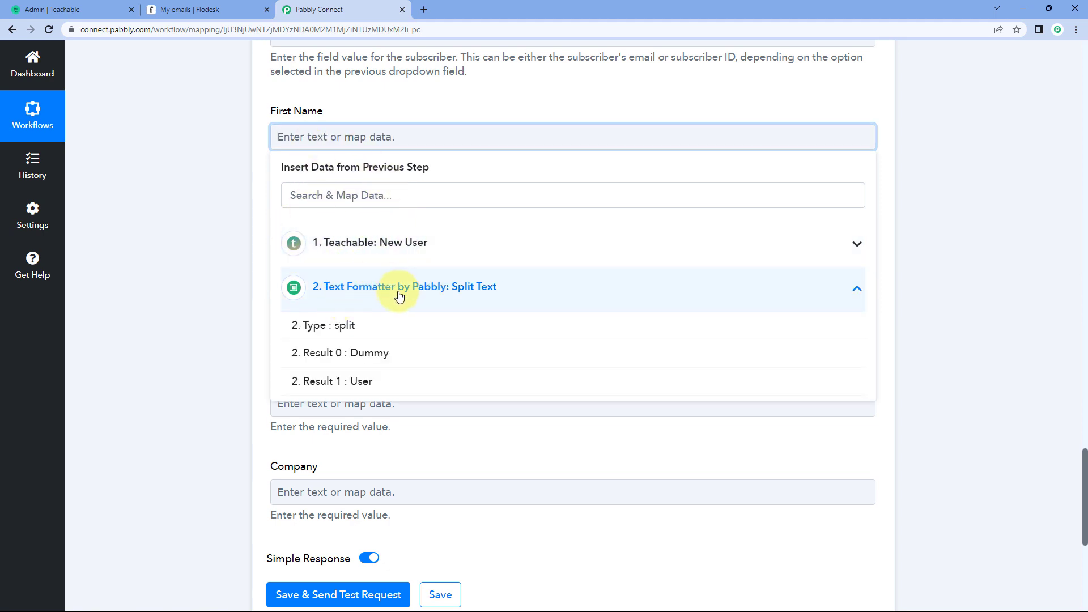
{"action": "left_click", "coordinate": [396, 356]}
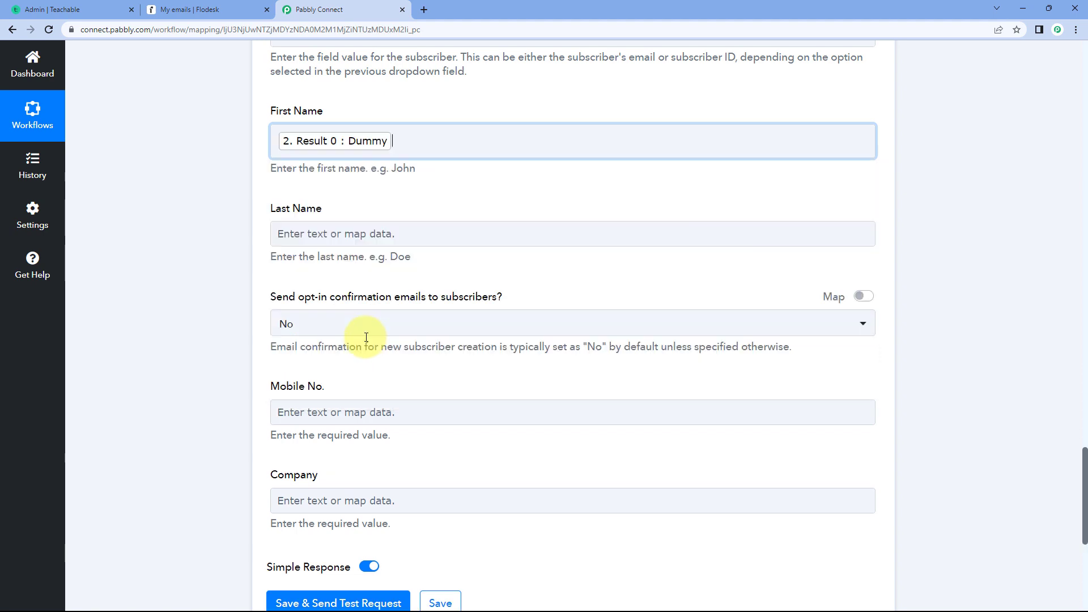
{"action": "left_click", "coordinate": [249, 213]}
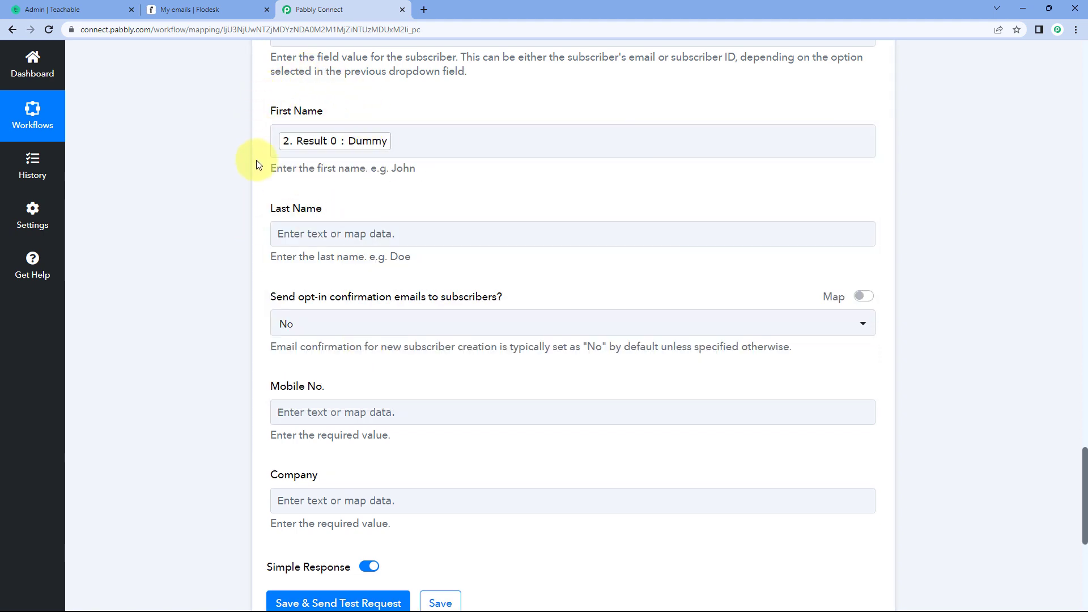
- Map Flodesk's Last Name field to Result 1 from the Text Formatter by Pabbly: Split Text step
{"action": "scroll", "coordinate": [289, 187], "scroll_direction": "down", "scroll_amount": 1}
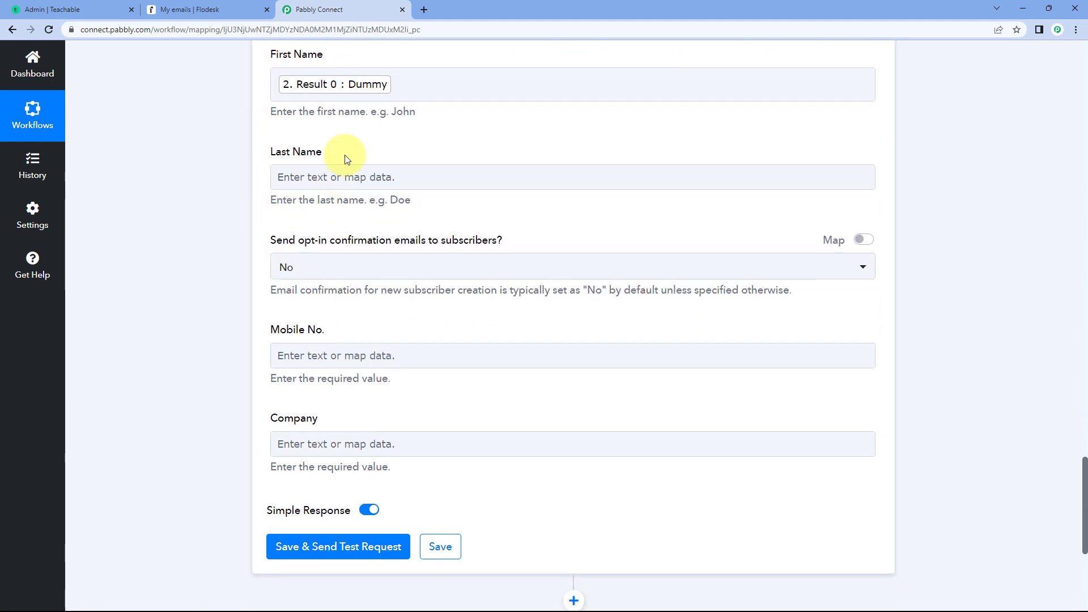
{"action": "left_click", "coordinate": [315, 175]}
{"action": "scroll", "coordinate": [229, 181], "scroll_direction": "down", "scroll_amount": 1}
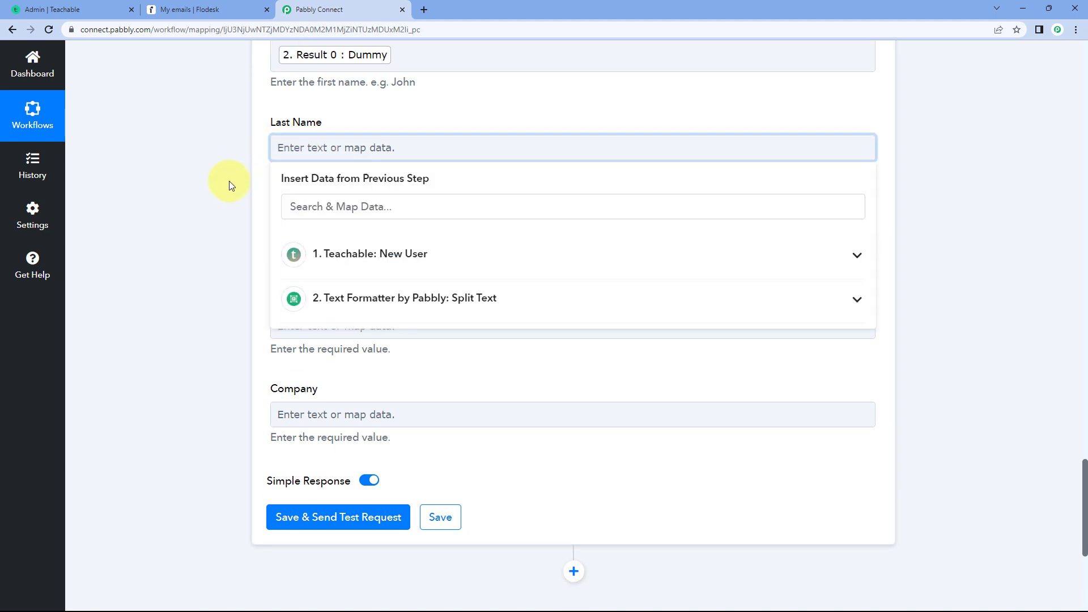
{"action": "left_click", "coordinate": [377, 280]}
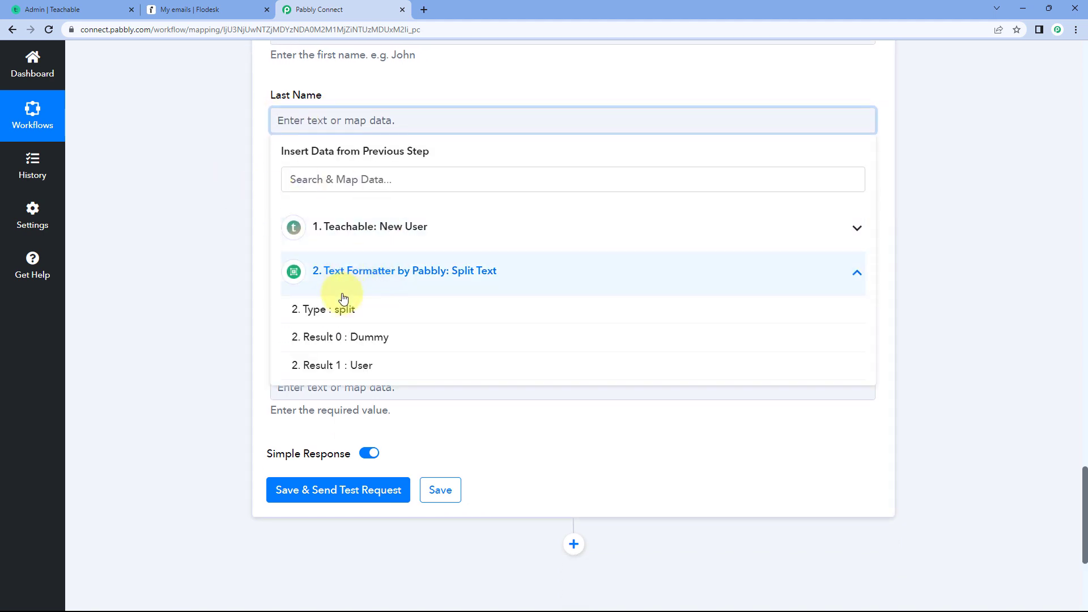
{"action": "left_click", "coordinate": [352, 367]}
{"action": "left_click", "coordinate": [236, 216]}
{"action": "scroll", "coordinate": [250, 219], "scroll_direction": "up", "scroll_amount": 1}
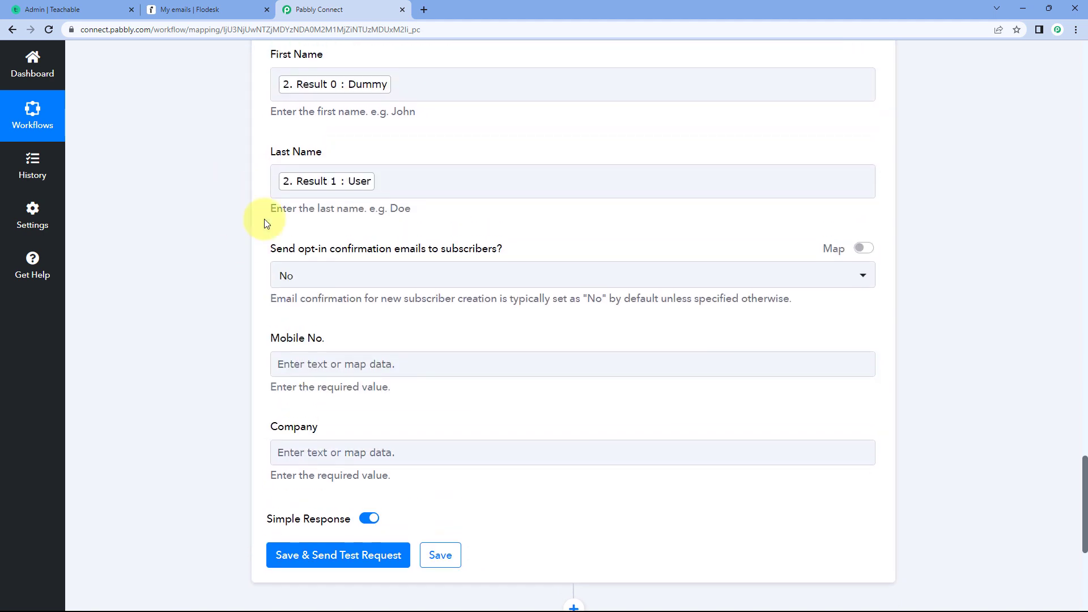
{"action": "scroll", "coordinate": [267, 227], "scroll_direction": "up", "scroll_amount": 1}
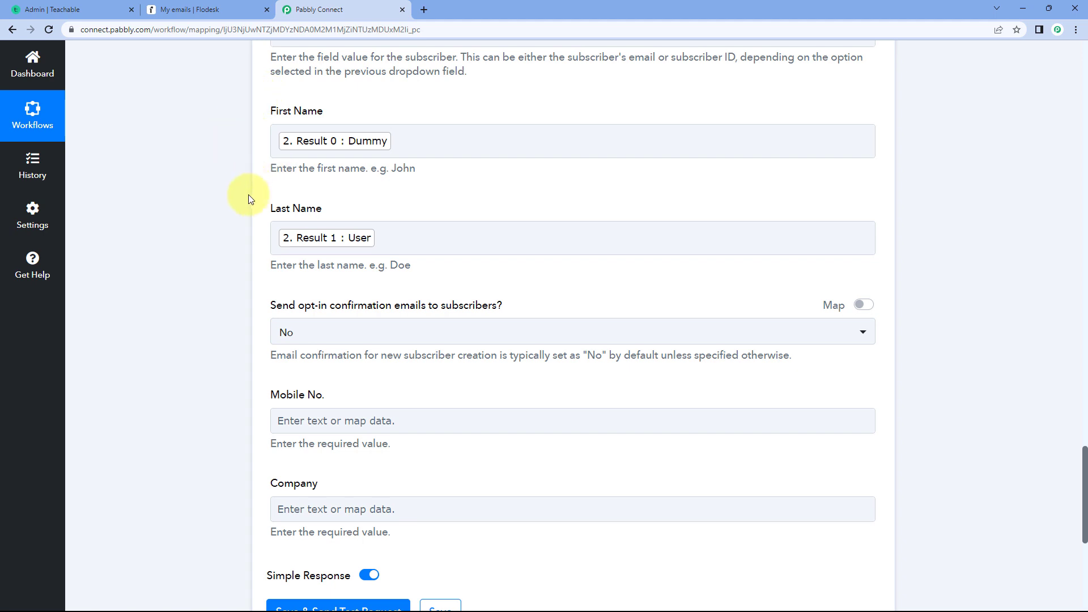
- Choose No for sending opt-in confirmation emails to subscribers in the Flodesk action
{"action": "scroll", "coordinate": [245, 224], "scroll_direction": "down", "scroll_amount": 2}
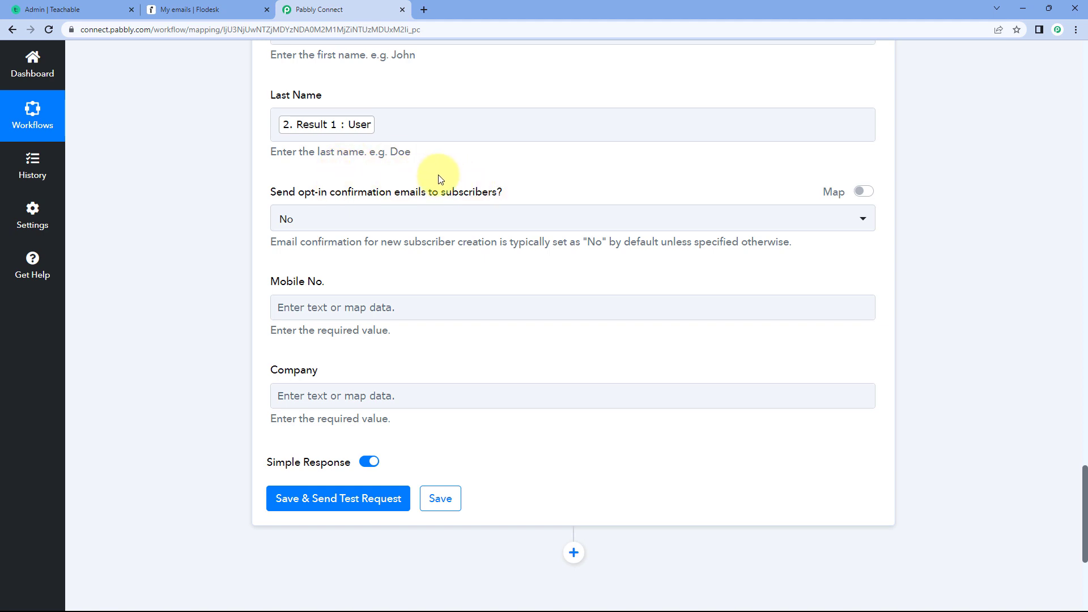
{"action": "left_click", "coordinate": [357, 216]}
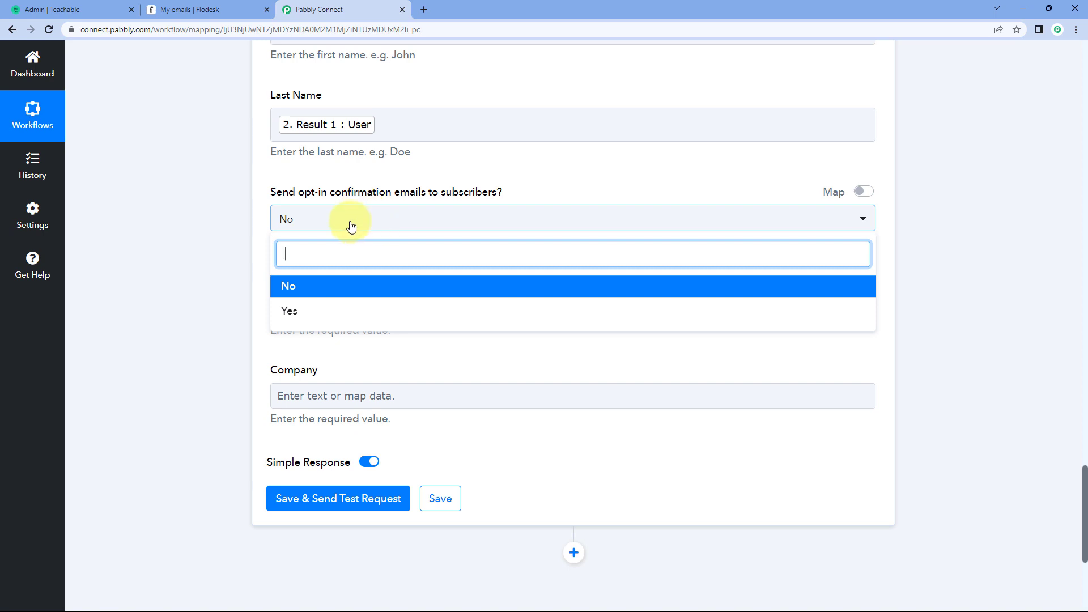
{"action": "left_click", "coordinate": [287, 288]}
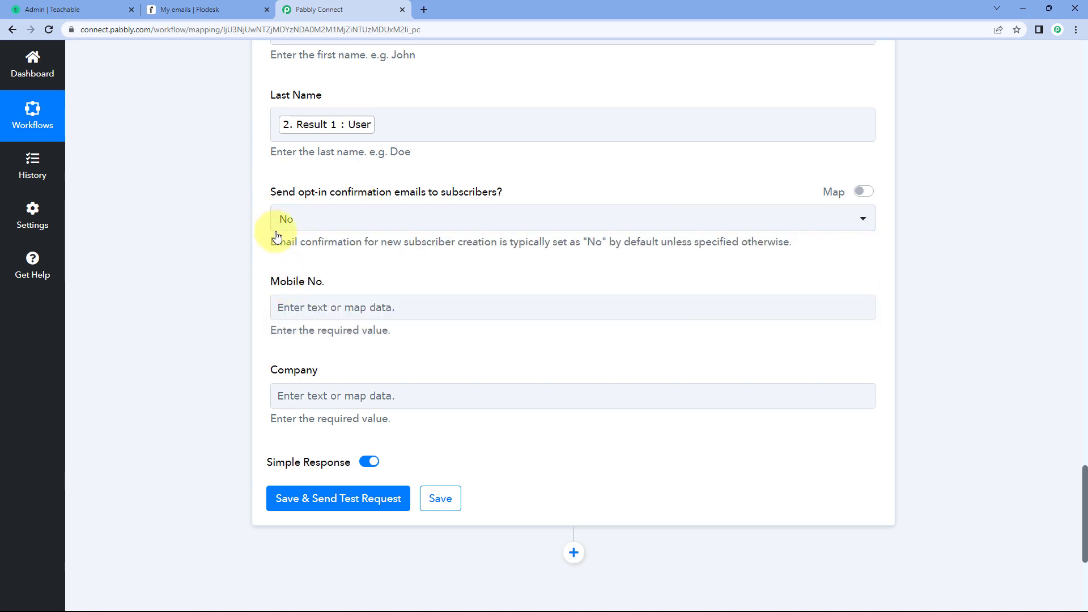
- Review the Teachable trigger data and Split Text results against the field mappings of the Flodesk Create/Update Subscriber action
{"action": "scroll", "coordinate": [263, 238], "scroll_direction": "down", "scroll_amount": 1}
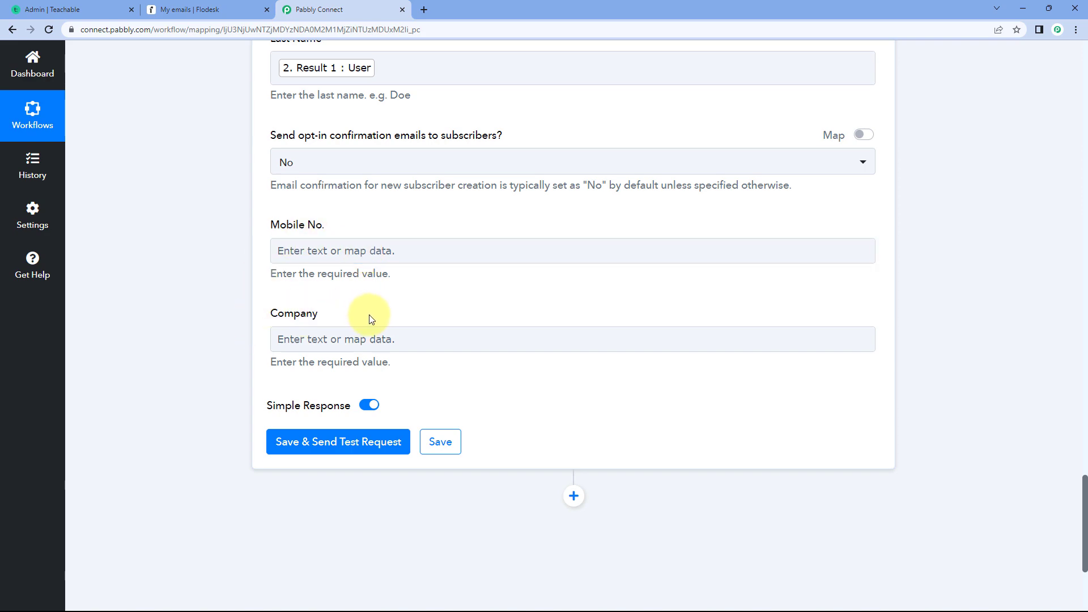
{"action": "scroll", "coordinate": [374, 294], "scroll_direction": "up", "scroll_amount": 15}
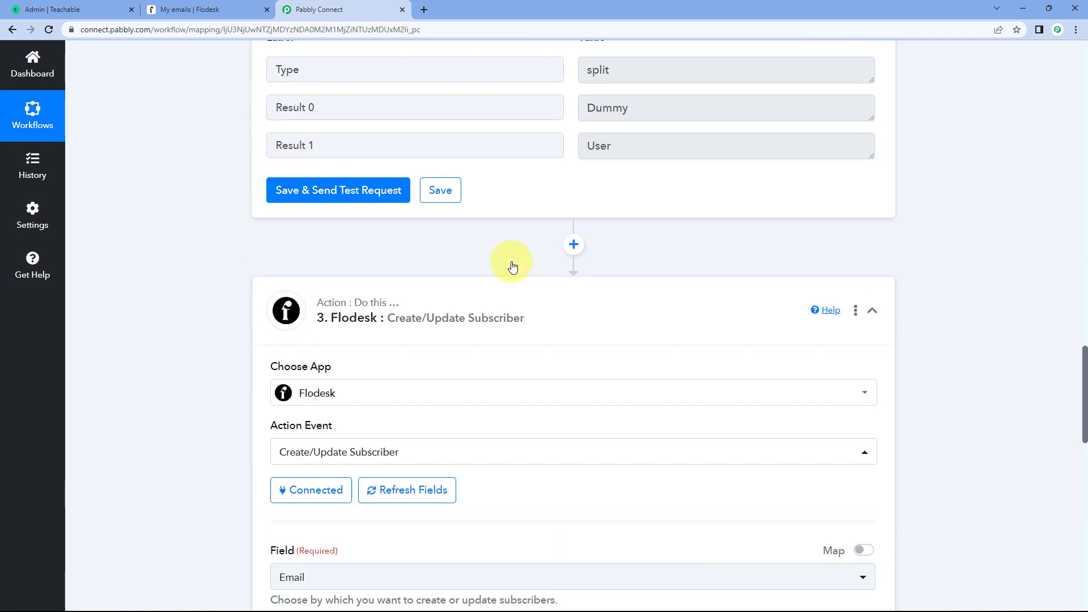
{"action": "scroll", "coordinate": [512, 267], "scroll_direction": "up", "scroll_amount": 15}
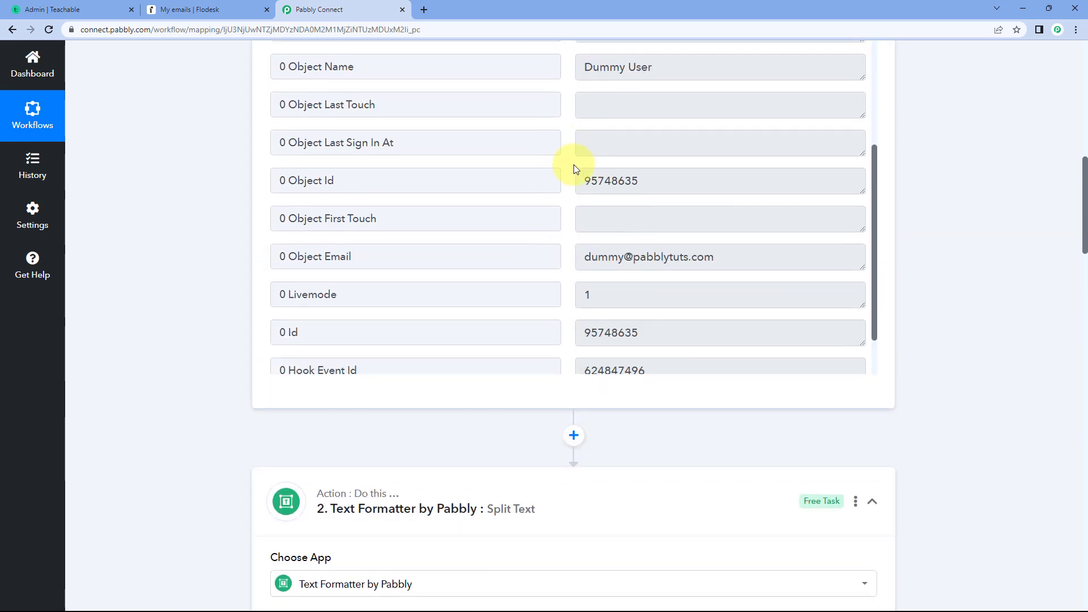
{"action": "scroll", "coordinate": [569, 181], "scroll_direction": "down", "scroll_amount": 2}
{"action": "scroll", "coordinate": [566, 209], "scroll_direction": "up", "scroll_amount": 1}
{"action": "scroll", "coordinate": [255, 239], "scroll_direction": "up", "scroll_amount": 2}
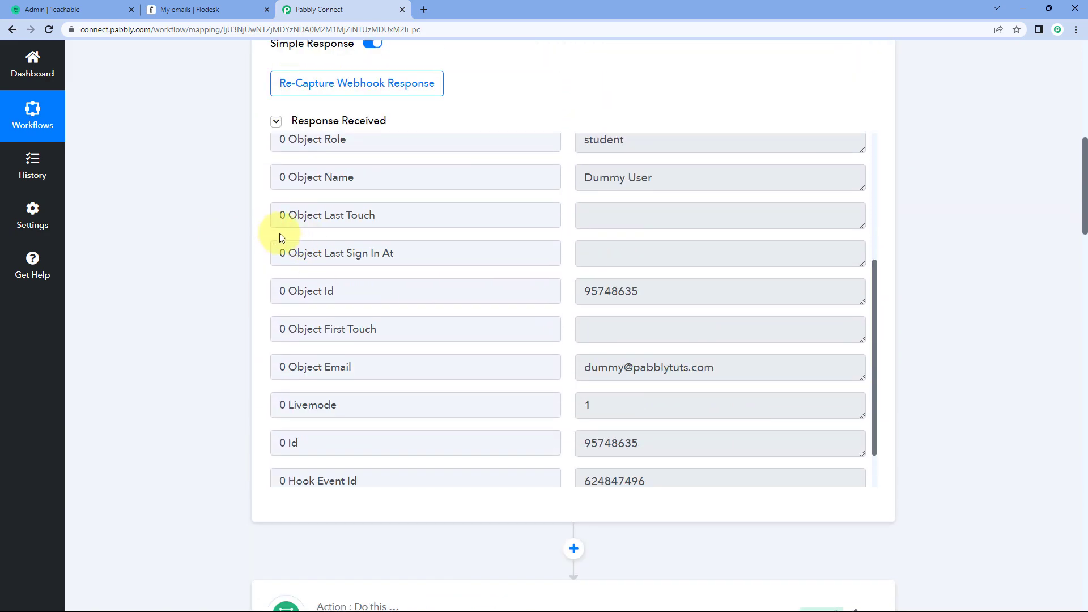
{"action": "scroll", "coordinate": [564, 241], "scroll_direction": "up", "scroll_amount": 1}
{"action": "scroll", "coordinate": [564, 243], "scroll_direction": "down", "scroll_amount": 2}
{"action": "scroll", "coordinate": [223, 221], "scroll_direction": "down", "scroll_amount": 15}
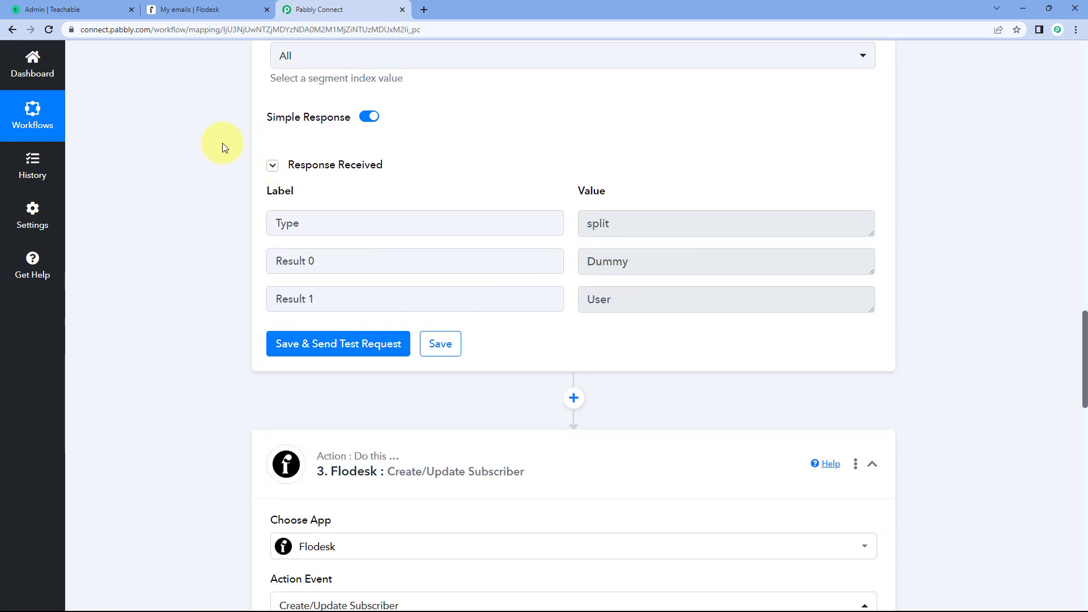
{"action": "scroll", "coordinate": [222, 144], "scroll_direction": "down", "scroll_amount": 13}
{"action": "scroll", "coordinate": [250, 173], "scroll_direction": "down", "scroll_amount": 2}
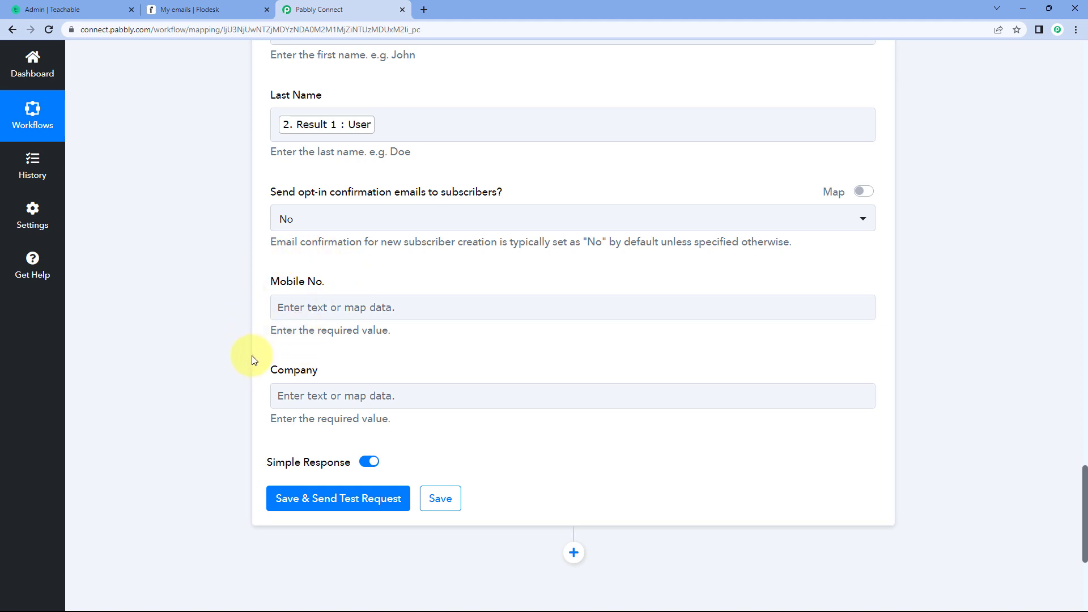
- Save the Flodesk Create/Update Subscriber action, send its test request and review the response received
{"action": "scroll", "coordinate": [252, 356], "scroll_direction": "down", "scroll_amount": 2}
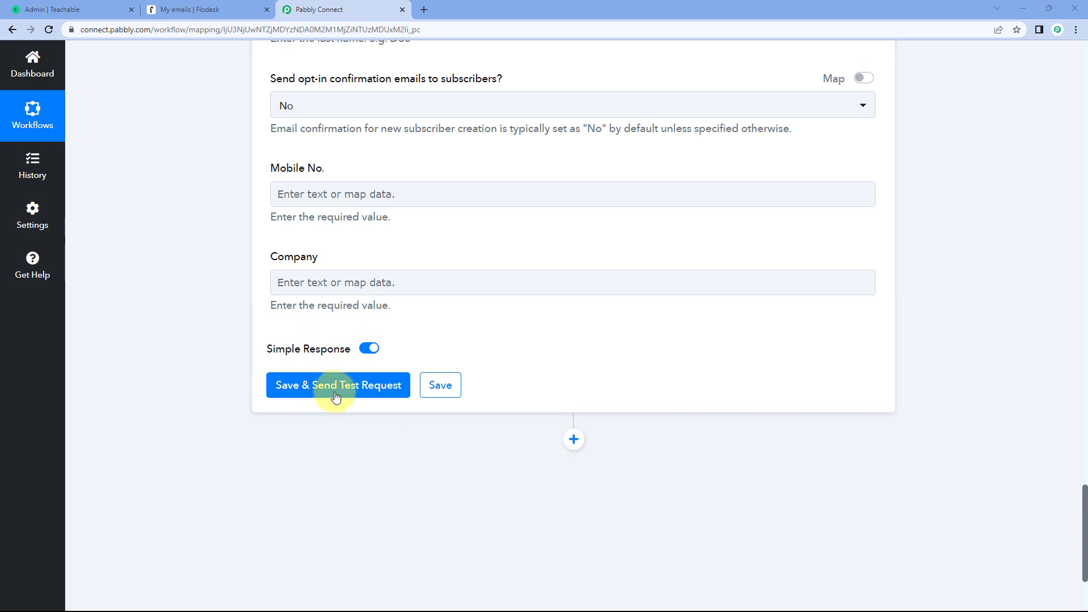
{"action": "left_click", "coordinate": [336, 394]}
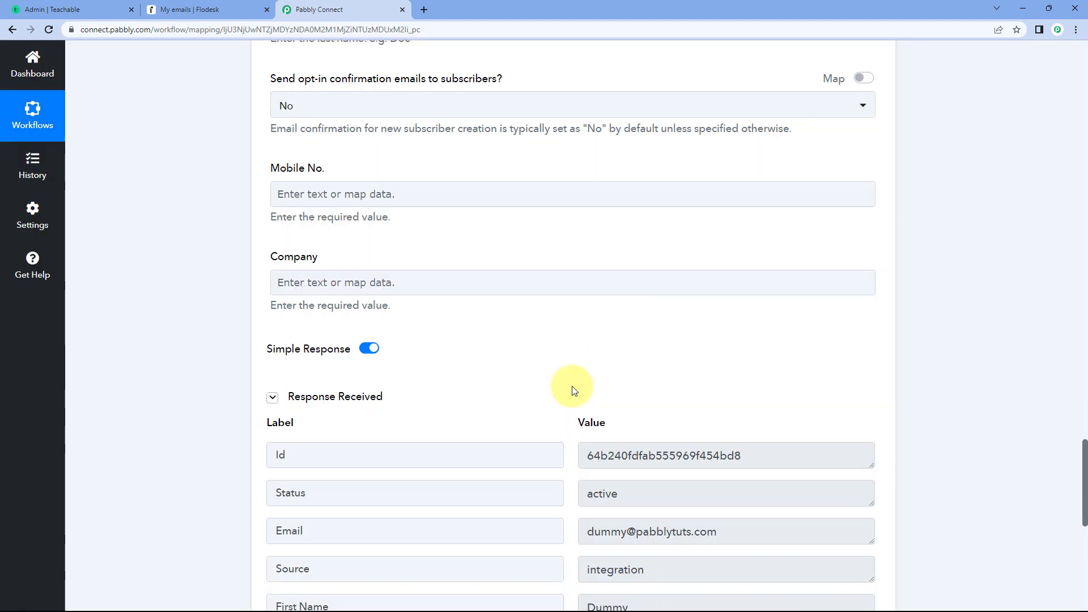
{"action": "scroll", "coordinate": [501, 357], "scroll_direction": "down", "scroll_amount": 4}
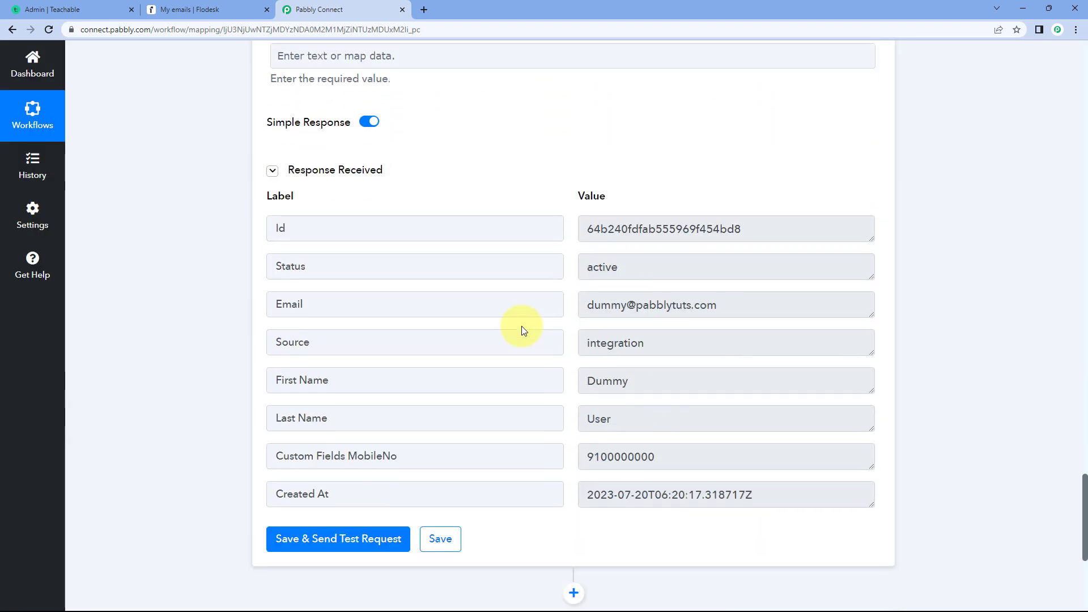
{"action": "scroll", "coordinate": [590, 304], "scroll_direction": "up", "scroll_amount": 3}
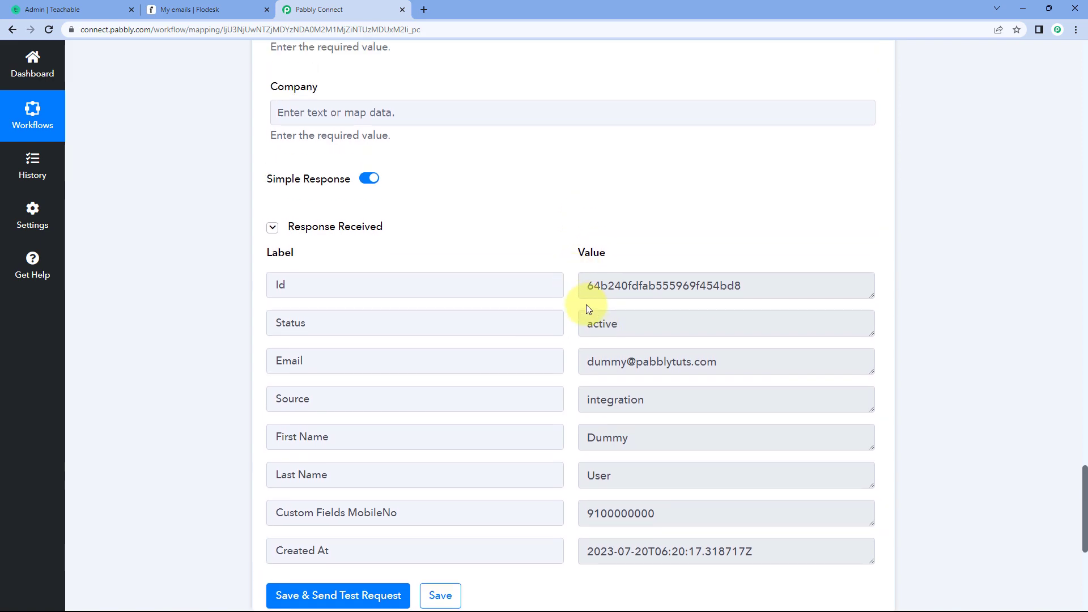
- Recheck the mapped fields and Teachable trigger data, and check All subscribers in the Flodesk audience for the new subscriber
{"action": "scroll", "coordinate": [539, 343], "scroll_direction": "up", "scroll_amount": 8}
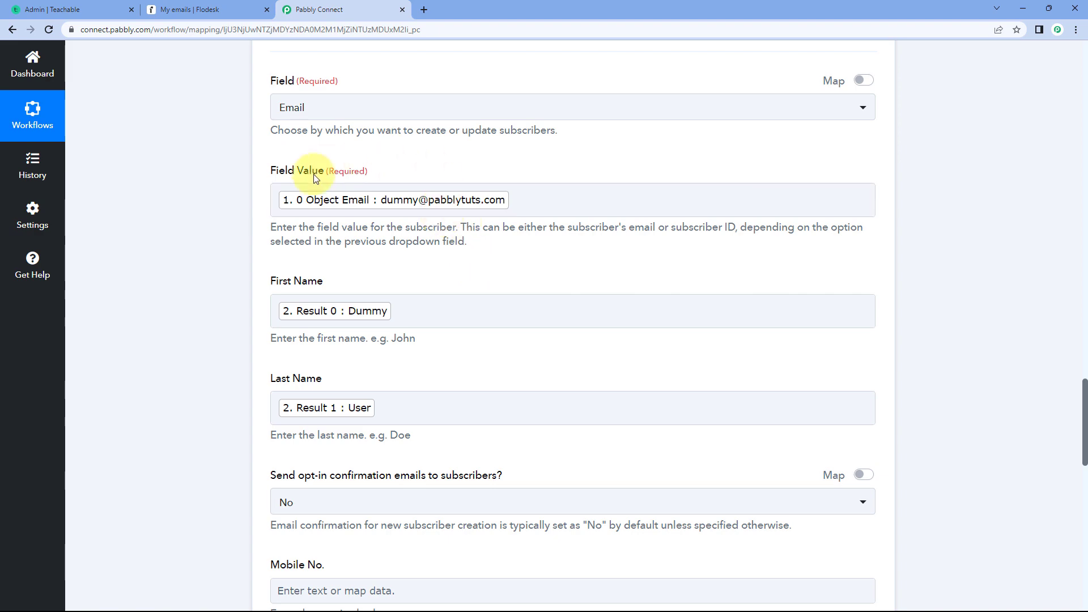
{"action": "scroll", "coordinate": [580, 317], "scroll_direction": "up", "scroll_amount": 13}
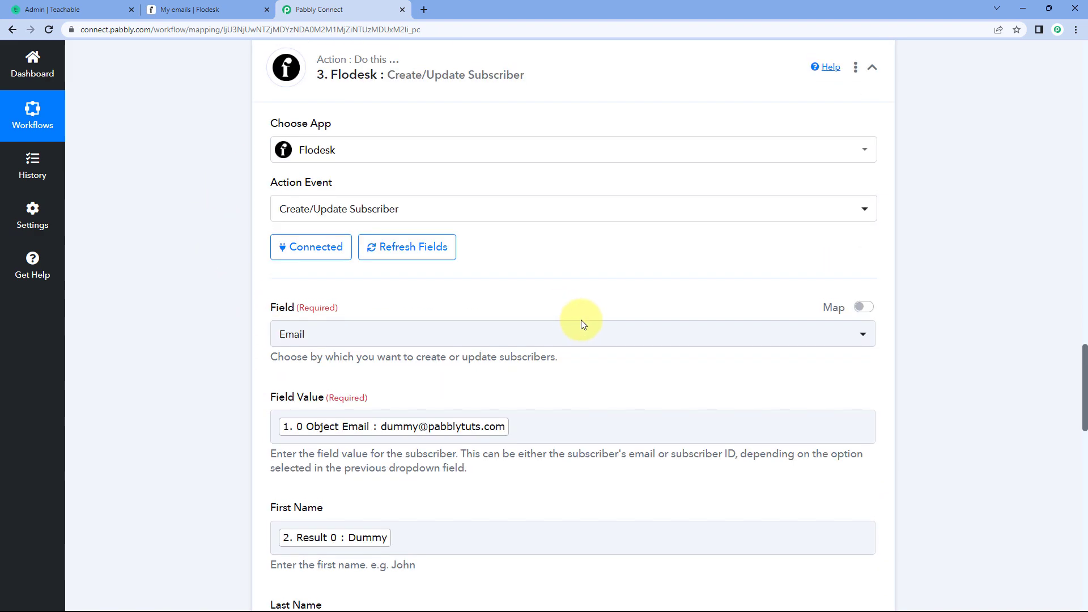
{"action": "scroll", "coordinate": [567, 314], "scroll_direction": "up", "scroll_amount": 15}
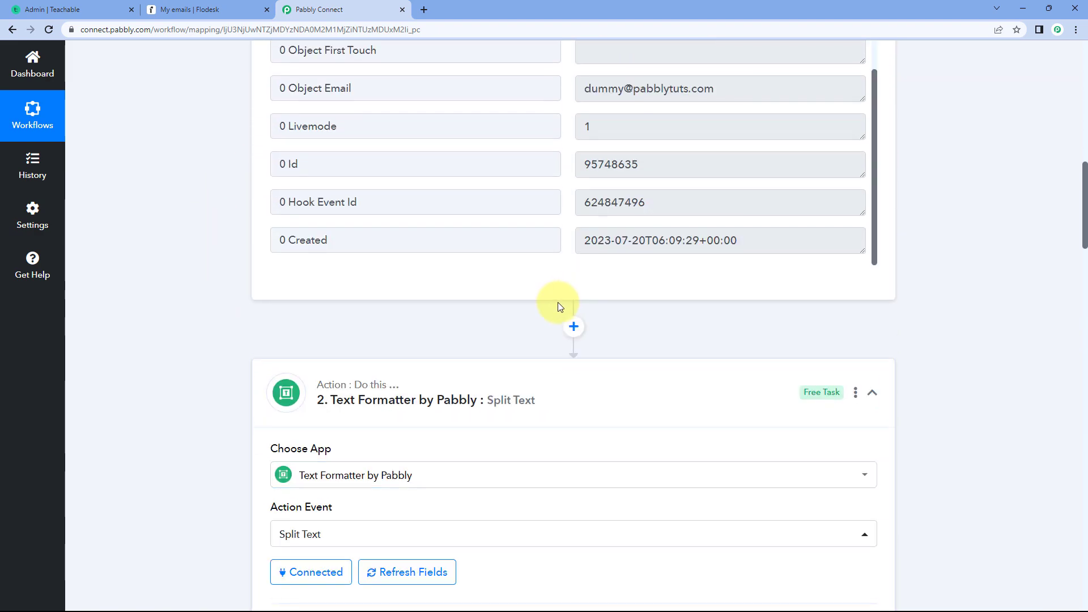
{"action": "scroll", "coordinate": [553, 246], "scroll_direction": "up", "scroll_amount": 2}
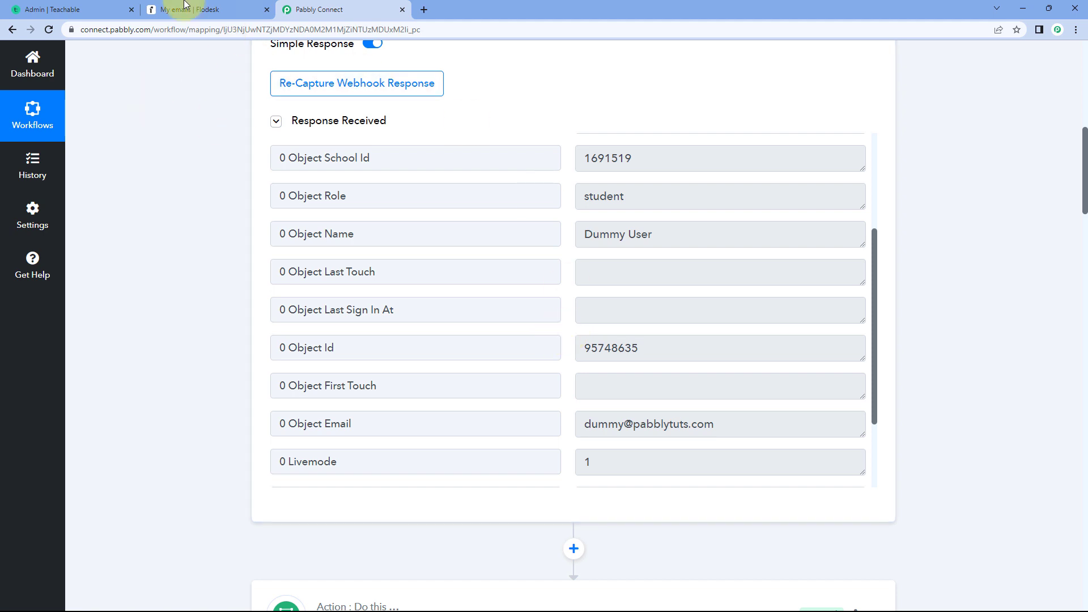
{"action": "left_click", "coordinate": [208, 9]}
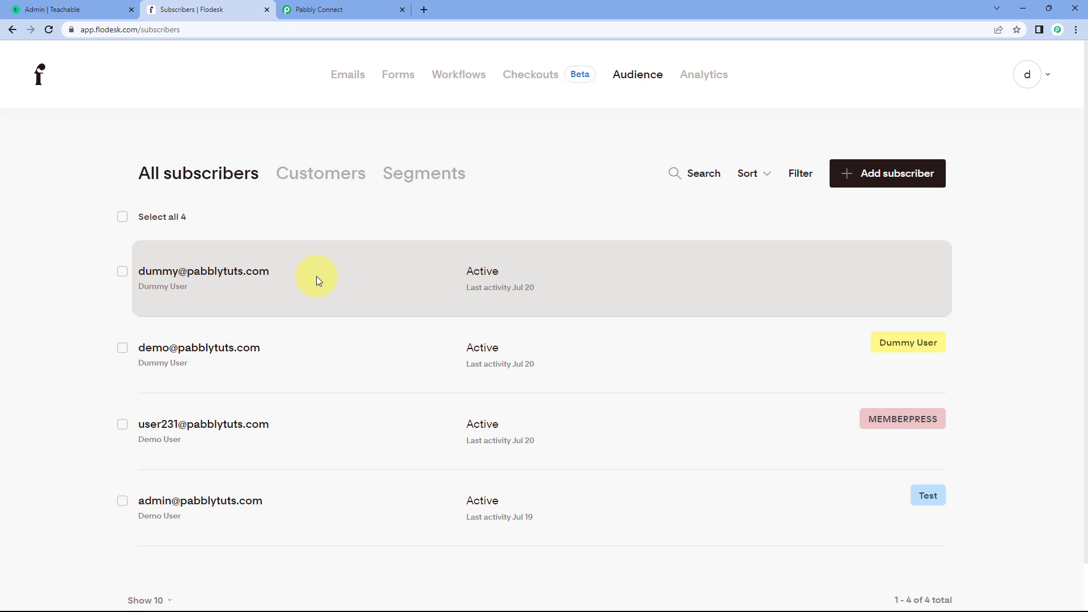
- Back in Pabbly Connect, collapse the Flodesk, Text Formatter by Pabbly and Teachable steps of the Teachable to Flodesk workflow
{"action": "left_click", "coordinate": [359, 6]}
{"action": "scroll", "coordinate": [223, 246], "scroll_direction": "down", "scroll_amount": 10}
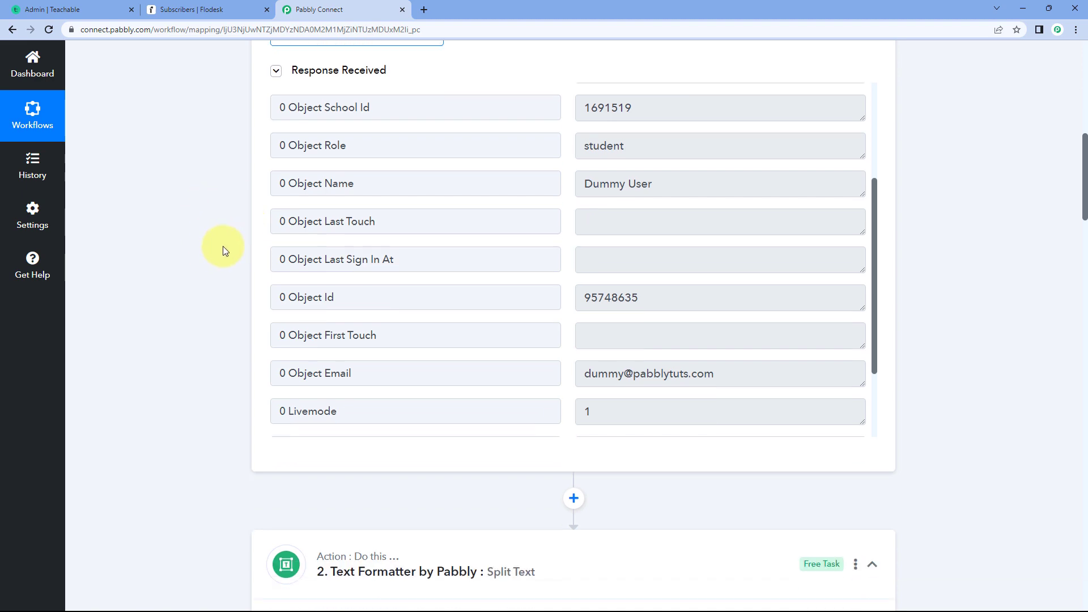
{"action": "scroll", "coordinate": [223, 247], "scroll_direction": "down", "scroll_amount": 12}
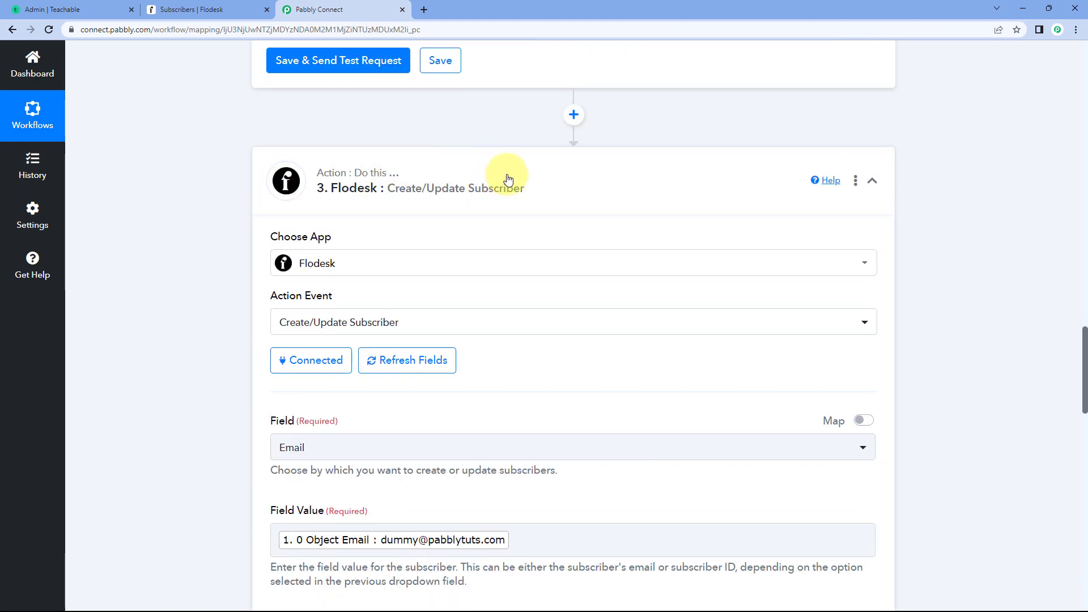
{"action": "left_click", "coordinate": [506, 175]}
{"action": "scroll", "coordinate": [912, 184], "scroll_direction": "up", "scroll_amount": 4}
{"action": "scroll", "coordinate": [912, 182], "scroll_direction": "up", "scroll_amount": 9}
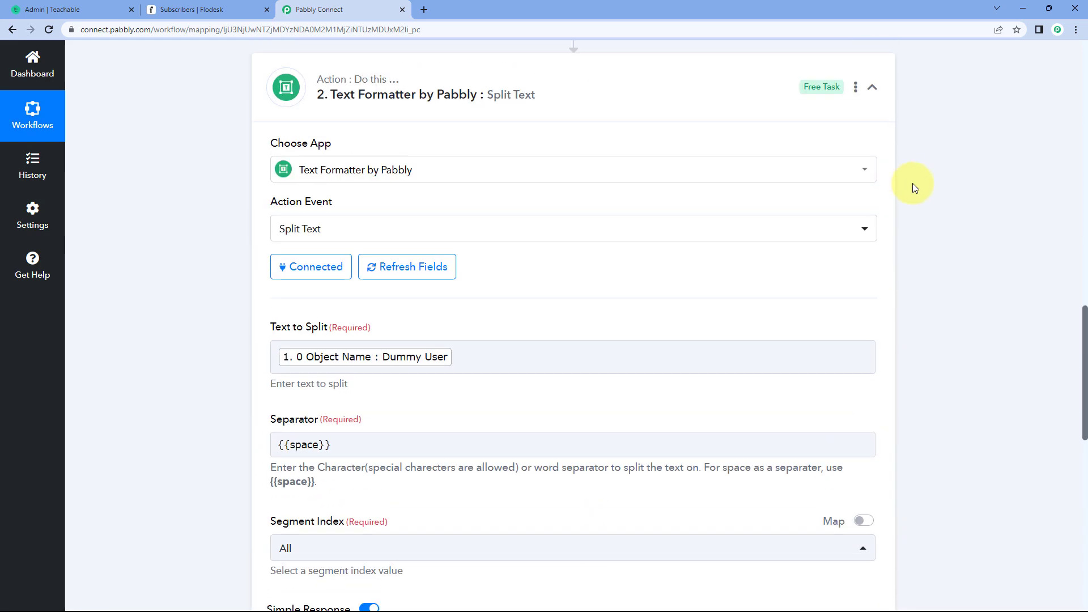
{"action": "left_click", "coordinate": [873, 138]}
{"action": "scroll", "coordinate": [480, 430], "scroll_direction": "up", "scroll_amount": 2}
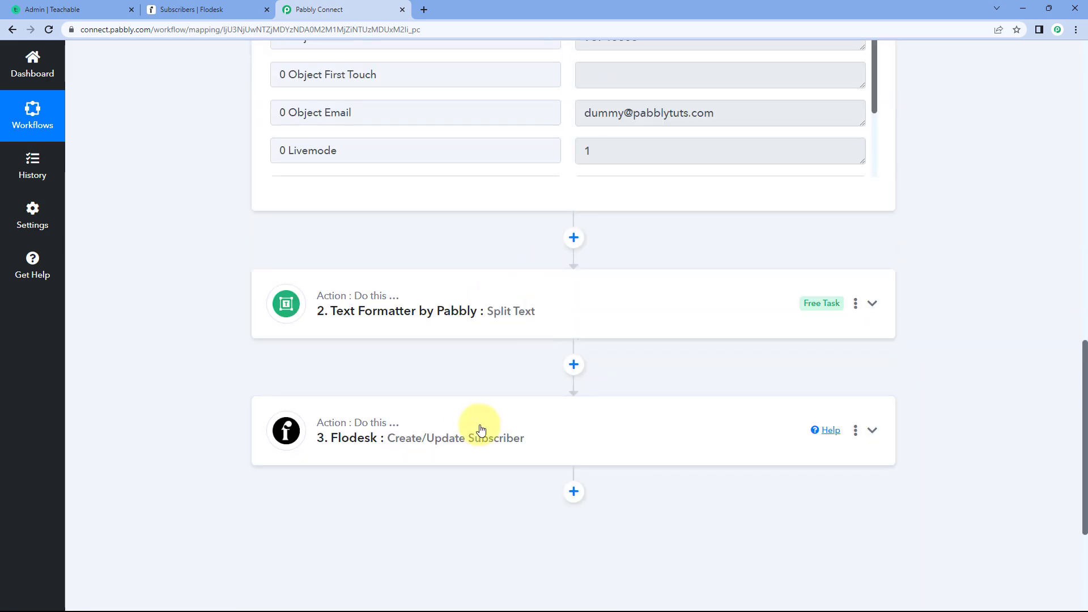
{"action": "scroll", "coordinate": [442, 312], "scroll_direction": "down", "scroll_amount": 3}
{"action": "scroll", "coordinate": [892, 260], "scroll_direction": "up", "scroll_amount": 15}
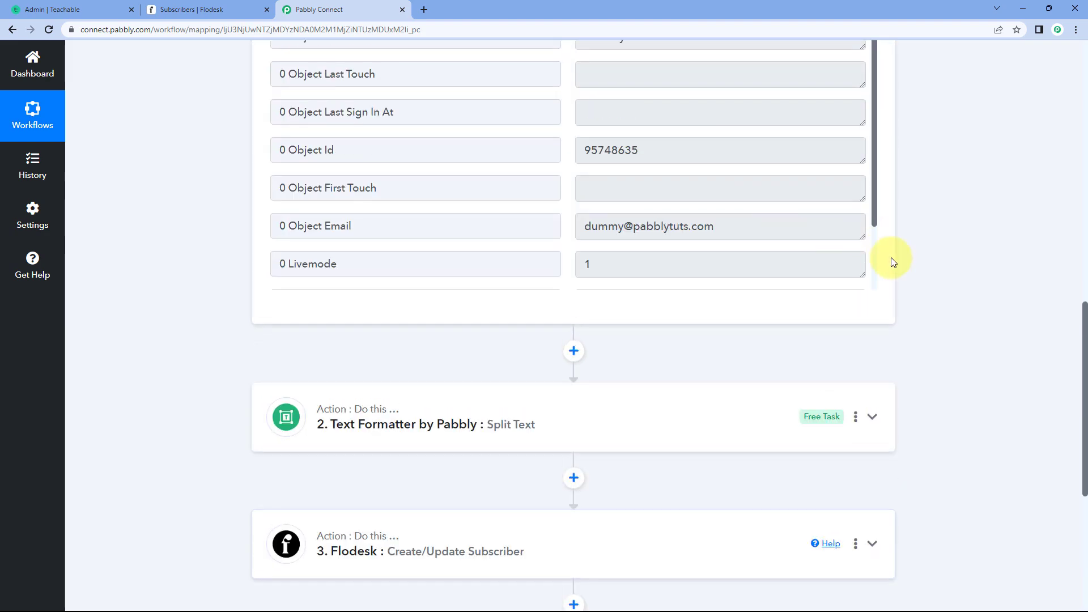
{"action": "left_click", "coordinate": [644, 140]}
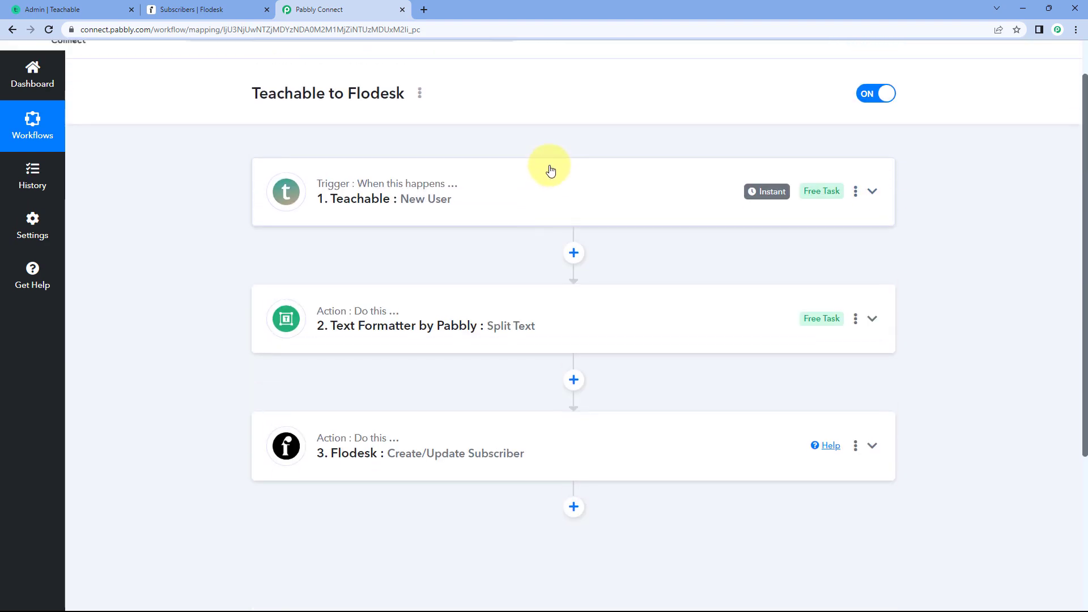
{"action": "scroll", "coordinate": [318, 77], "scroll_direction": "up", "scroll_amount": 1}
- Switch to Flodesk and examine the subscribers in the New Teachable Users segment, glancing at Teachable's webhooks page
{"action": "left_click", "coordinate": [206, 9]}
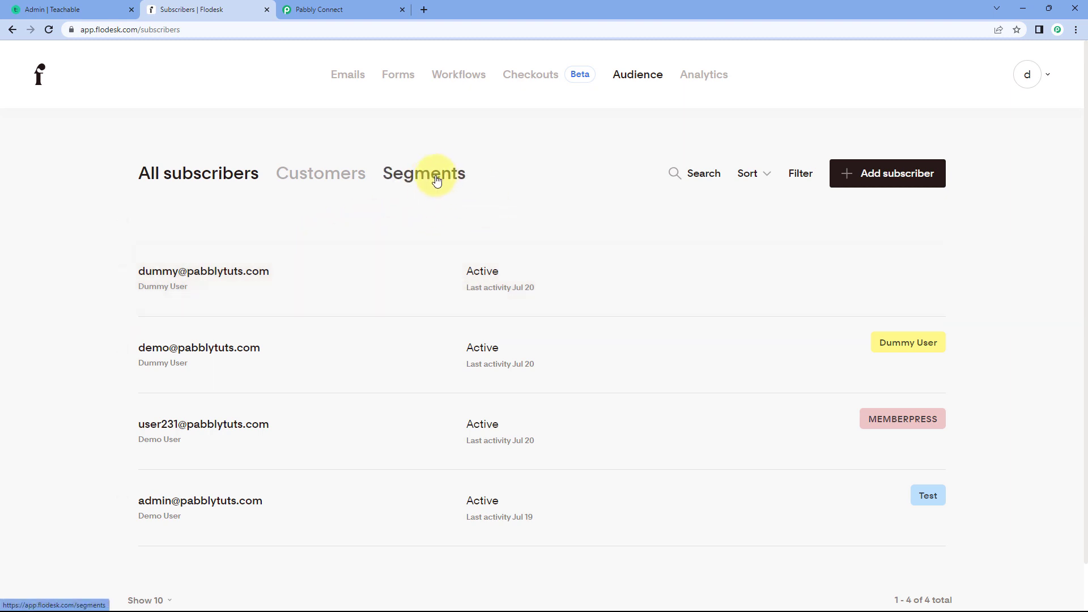
{"action": "left_click", "coordinate": [439, 179]}
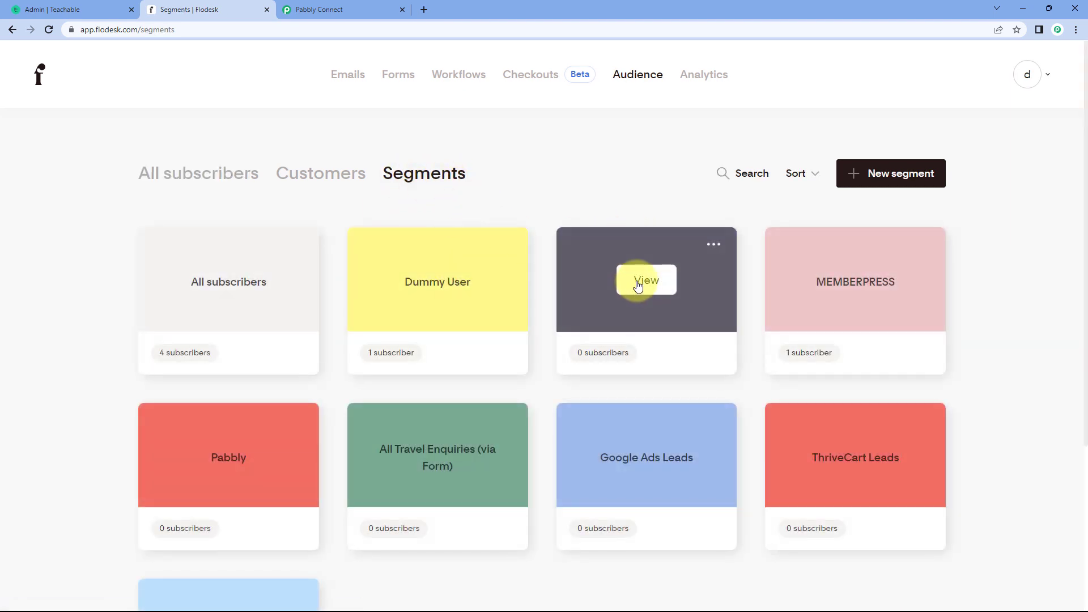
{"action": "left_click", "coordinate": [644, 281]}
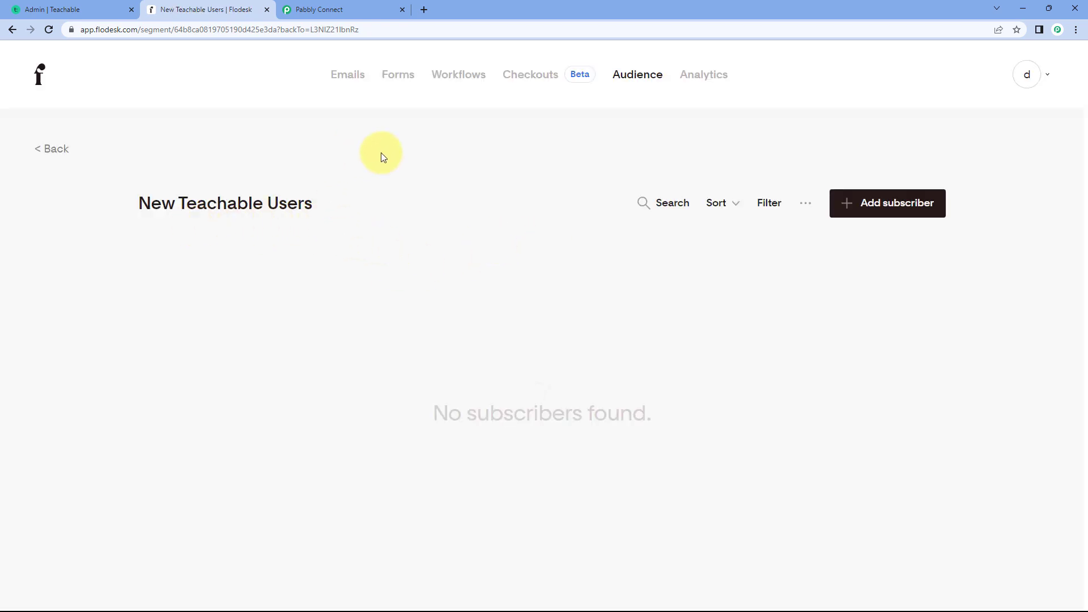
{"action": "left_click", "coordinate": [83, 7]}
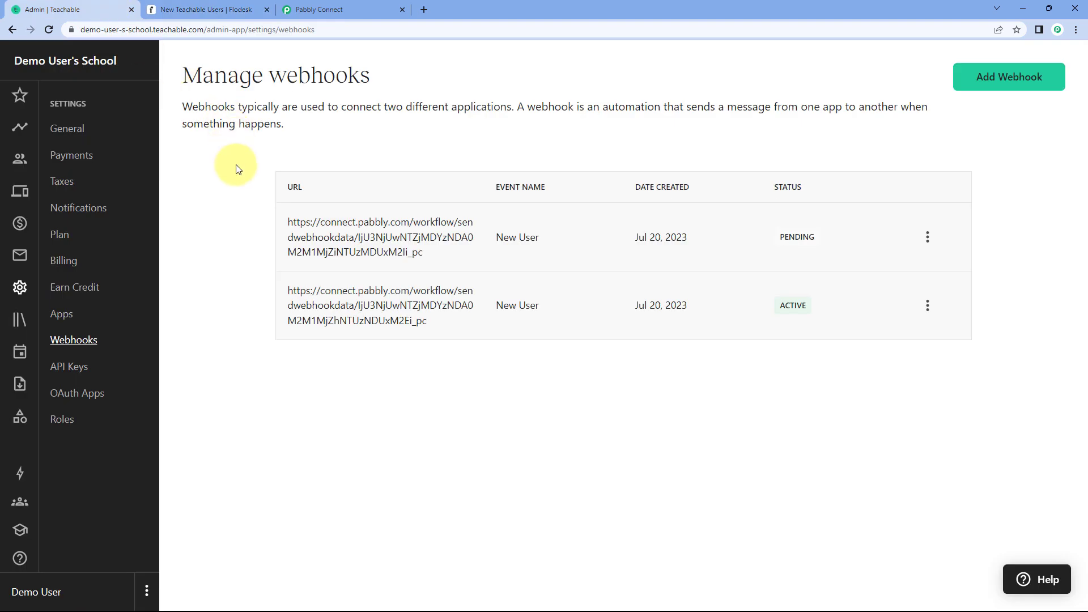
{"action": "left_click", "coordinate": [233, 10]}
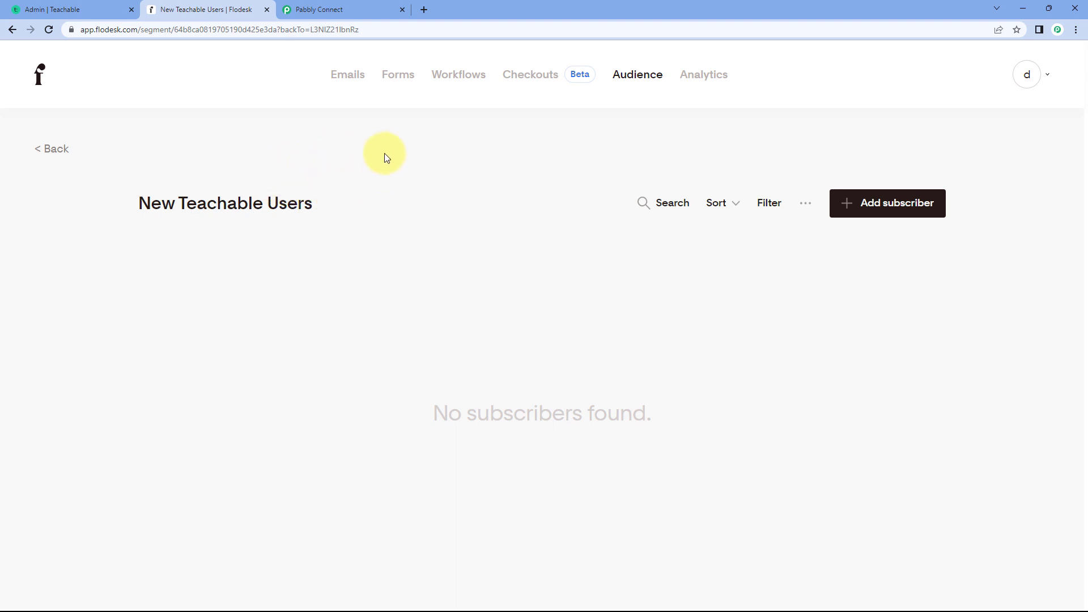
- In Pabbly Connect, add a new action after the Create/Update Subscriber step and choose Flodesk as its app
{"action": "left_click", "coordinate": [366, 8]}
{"action": "scroll", "coordinate": [211, 261], "scroll_direction": "down", "scroll_amount": 5}
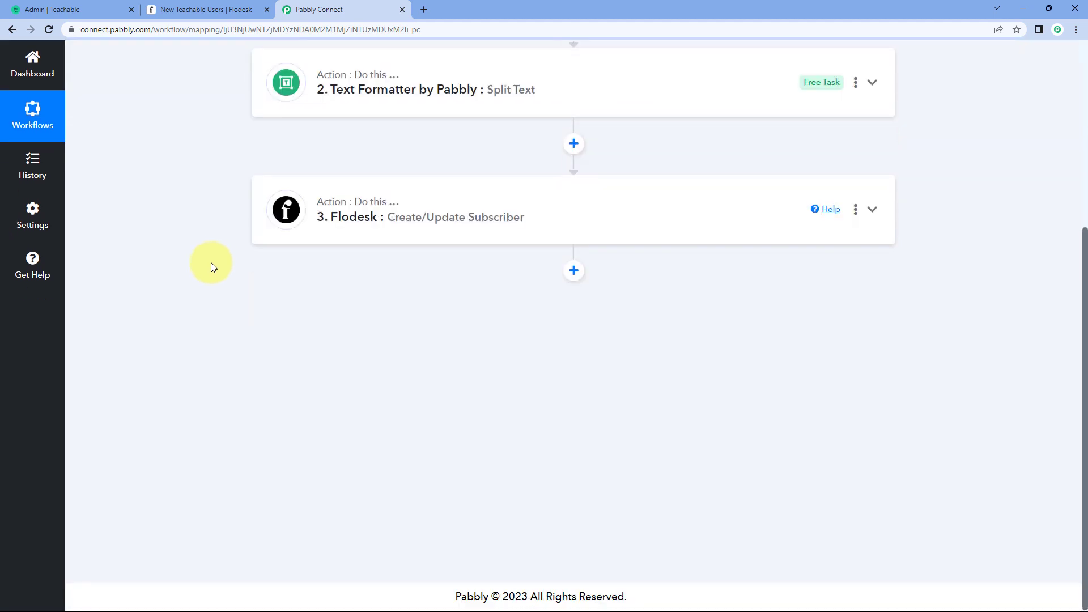
{"action": "left_click", "coordinate": [573, 272]}
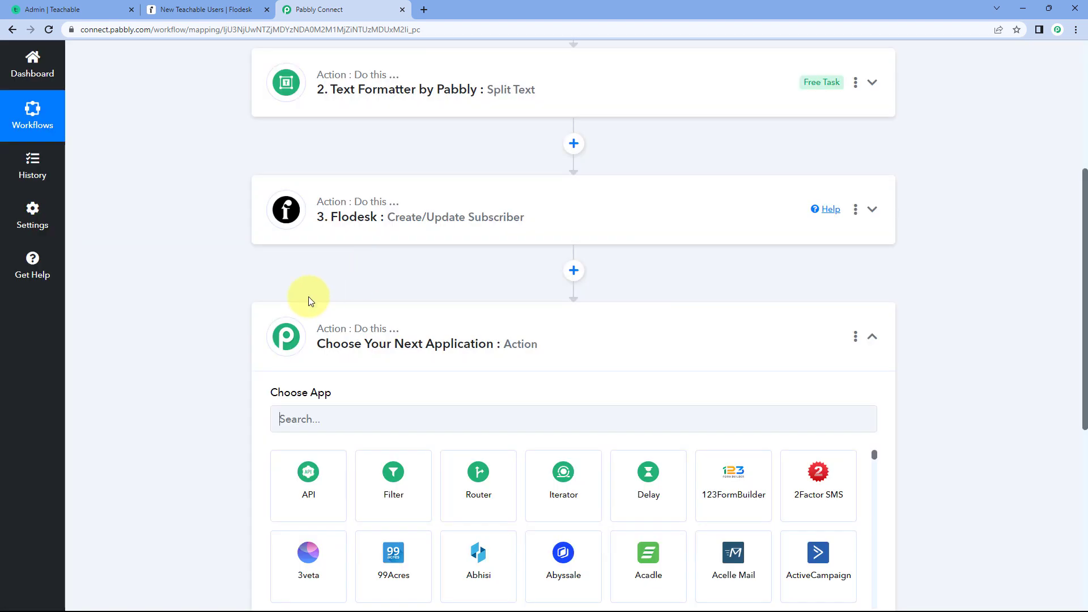
{"action": "scroll", "coordinate": [309, 297], "scroll_direction": "down", "scroll_amount": 2}
{"action": "left_click", "coordinate": [302, 299]}
{"action": "type", "text": "Flodesk"}
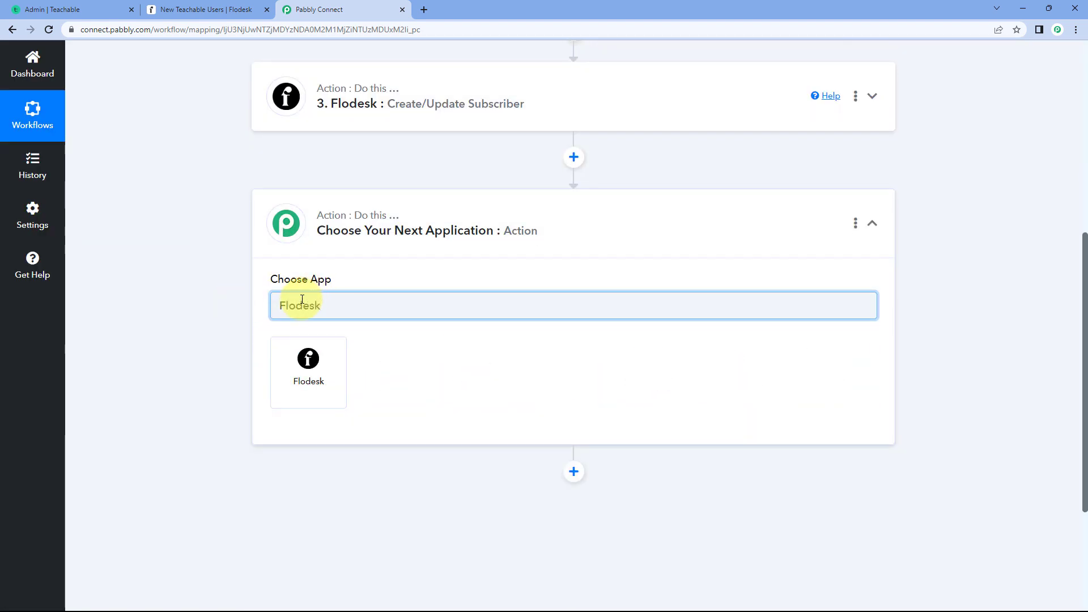
{"action": "left_click", "coordinate": [301, 376]}
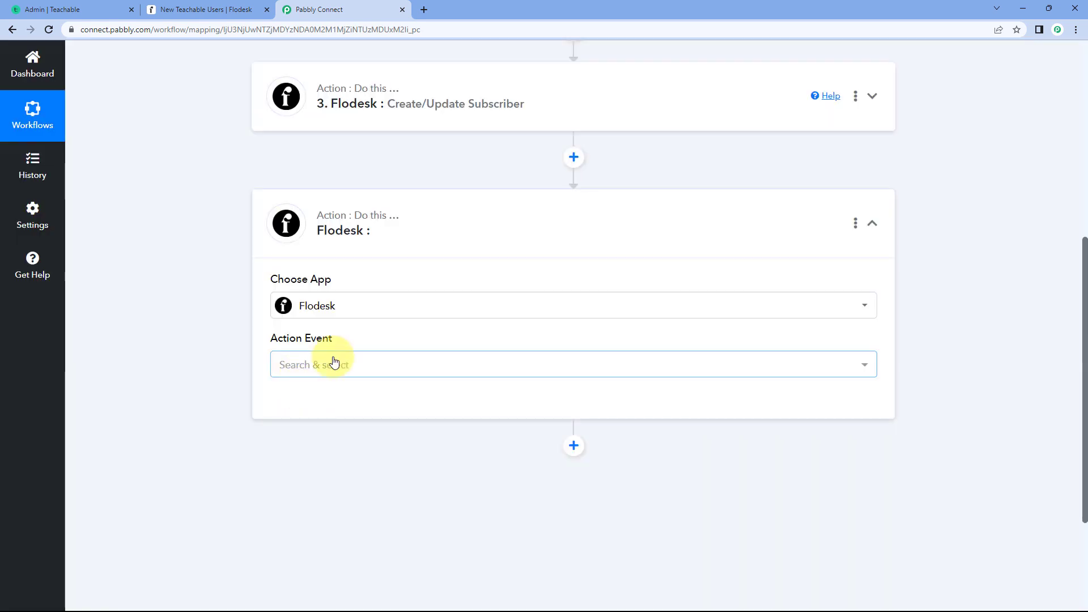
- Set the new Flodesk action's event to Add Existing Subscriber to Segment and connect it through the existing connection Flodesk #5
{"action": "scroll", "coordinate": [217, 302], "scroll_direction": "down", "scroll_amount": 2}
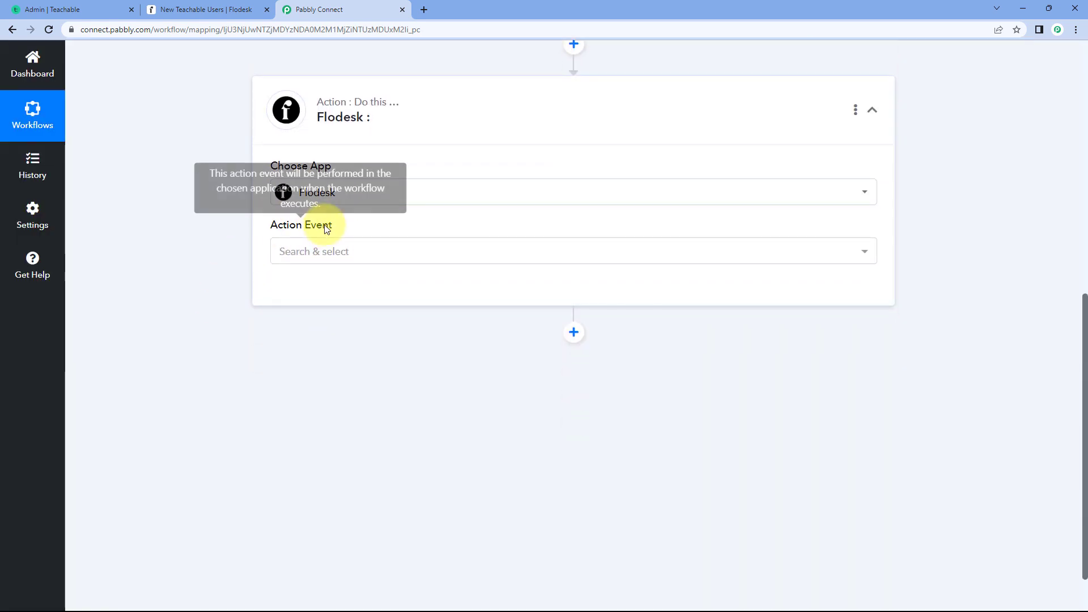
{"action": "left_click", "coordinate": [357, 253]}
{"action": "scroll", "coordinate": [200, 247], "scroll_direction": "down", "scroll_amount": 1}
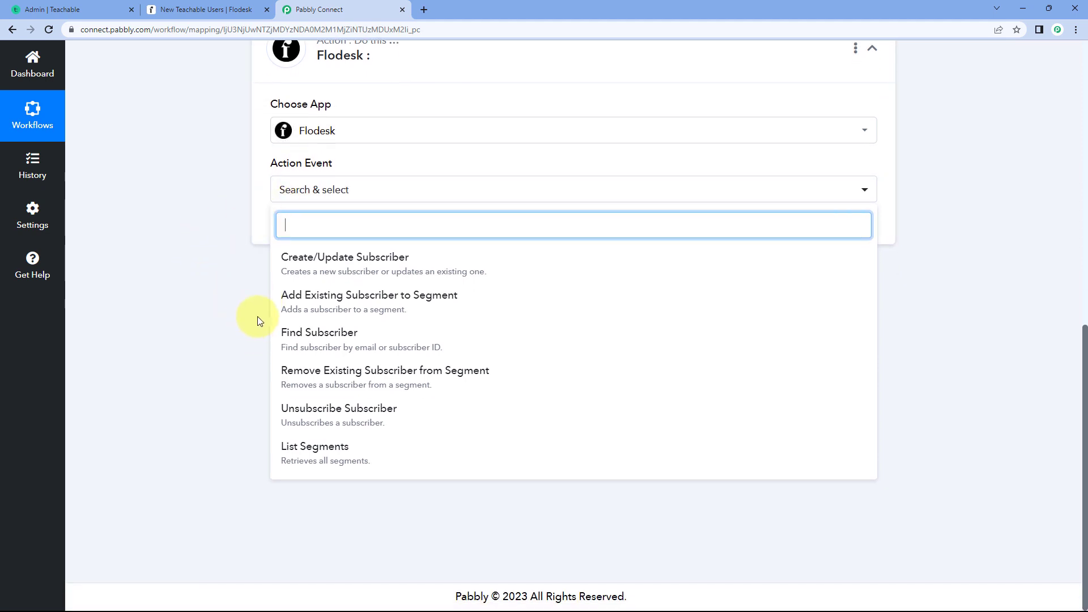
{"action": "left_click", "coordinate": [381, 305]}
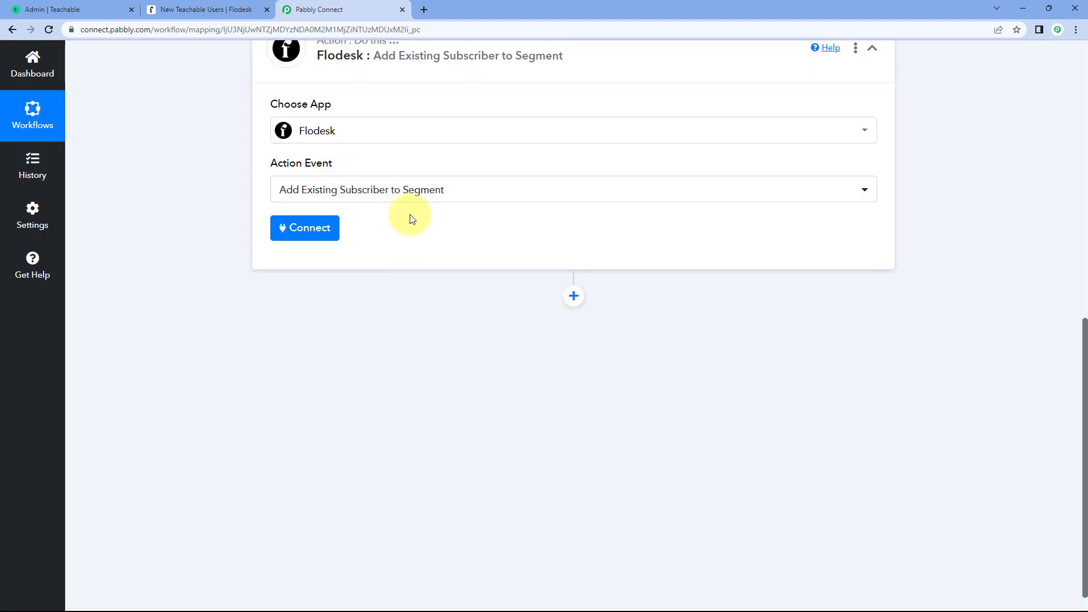
{"action": "left_click", "coordinate": [300, 284]}
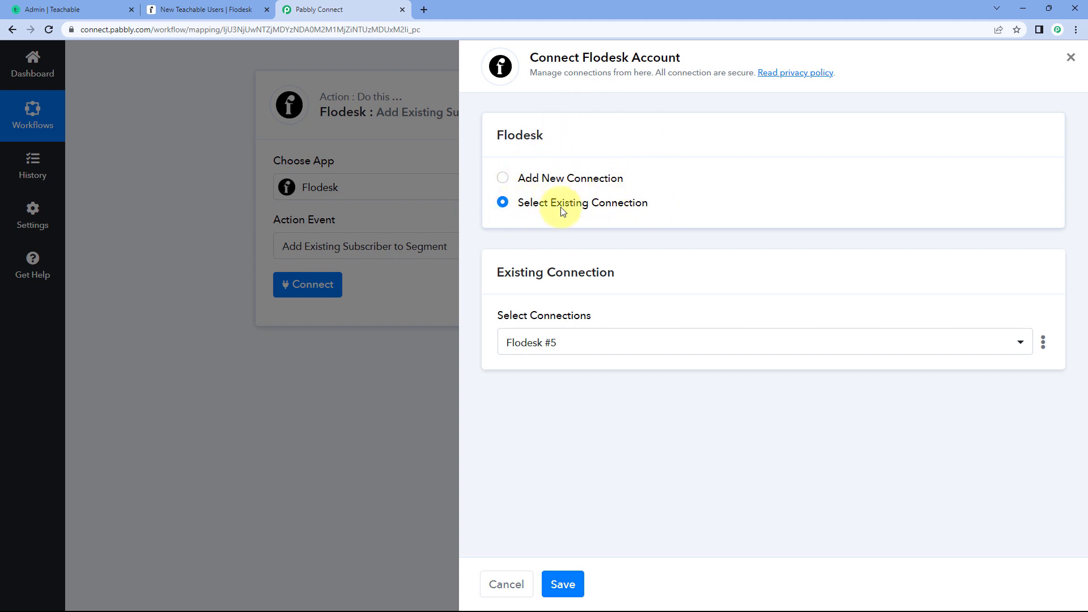
{"action": "left_click", "coordinate": [568, 584]}
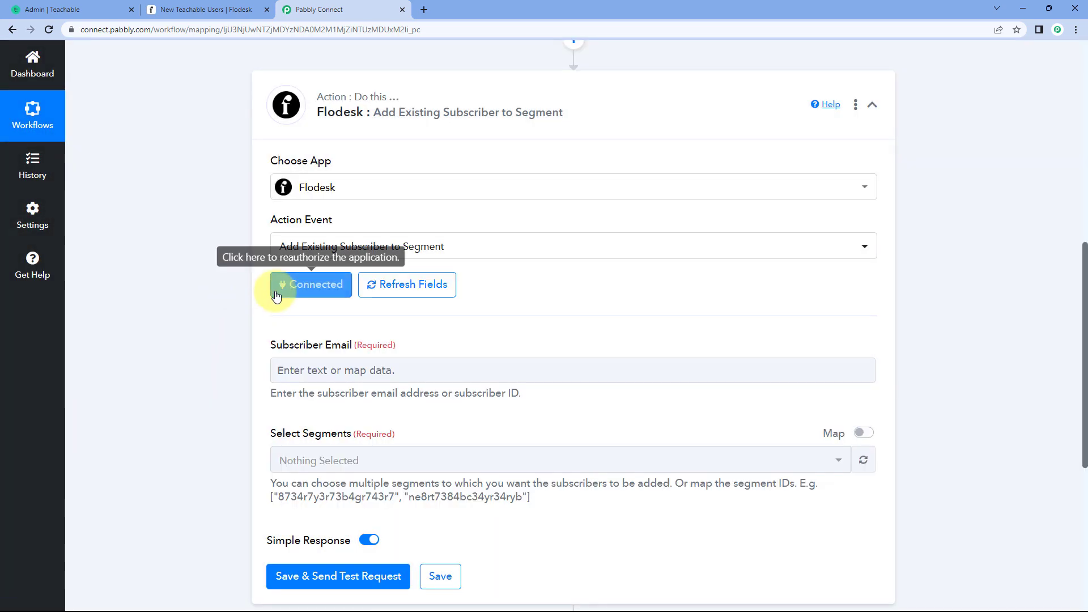
- Expand the Create/Update Subscriber step and examine the Email value in its received response
{"action": "scroll", "coordinate": [396, 272], "scroll_direction": "down", "scroll_amount": 1}
{"action": "scroll", "coordinate": [524, 252], "scroll_direction": "down", "scroll_amount": 2}
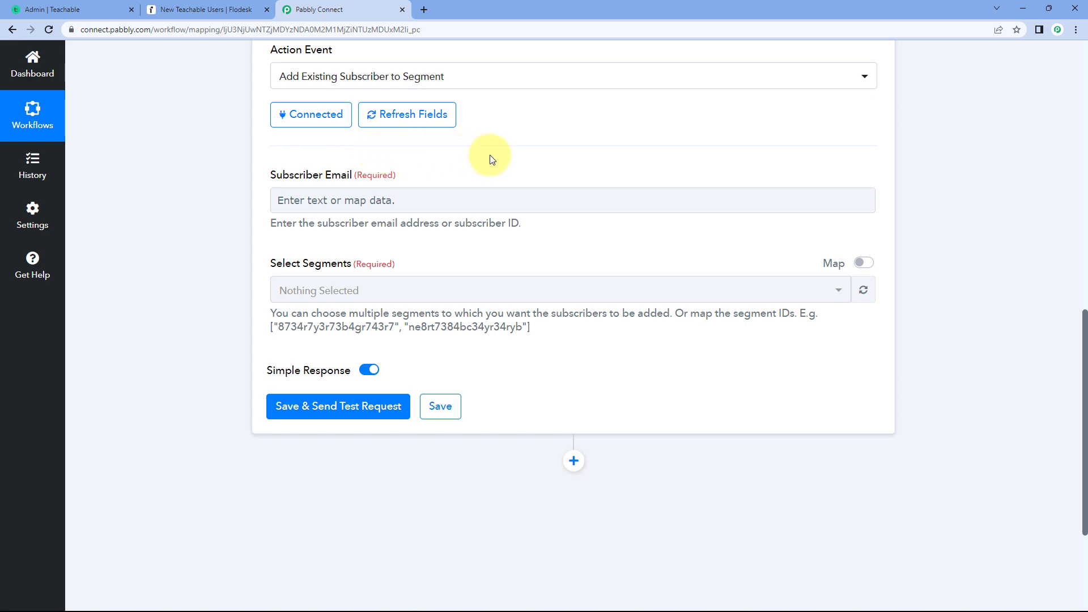
{"action": "scroll", "coordinate": [493, 161], "scroll_direction": "up", "scroll_amount": 7}
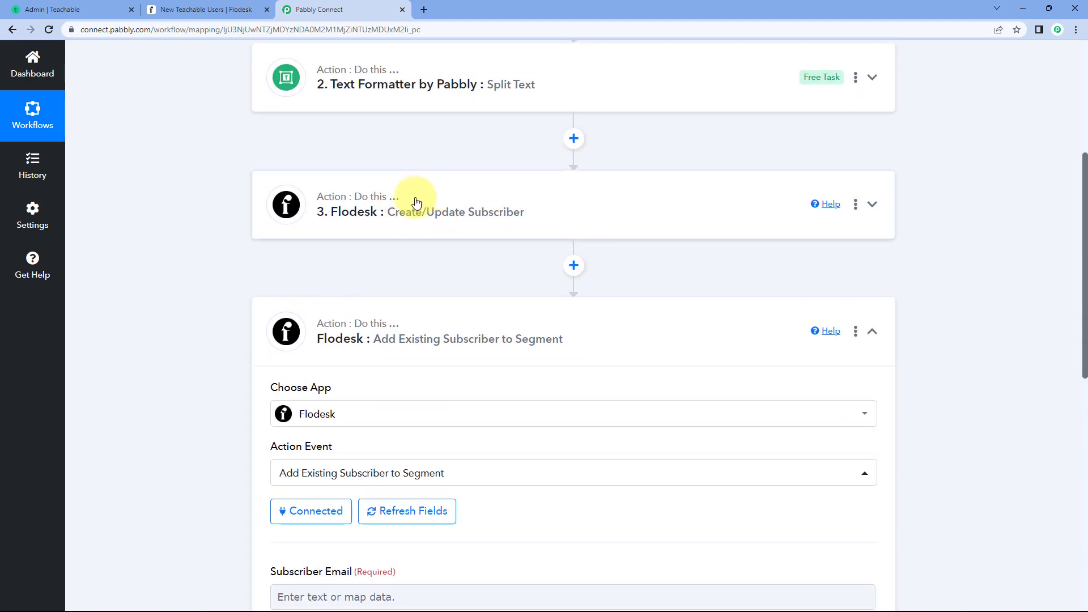
{"action": "left_click", "coordinate": [416, 202]}
{"action": "scroll", "coordinate": [213, 204], "scroll_direction": "down", "scroll_amount": 7}
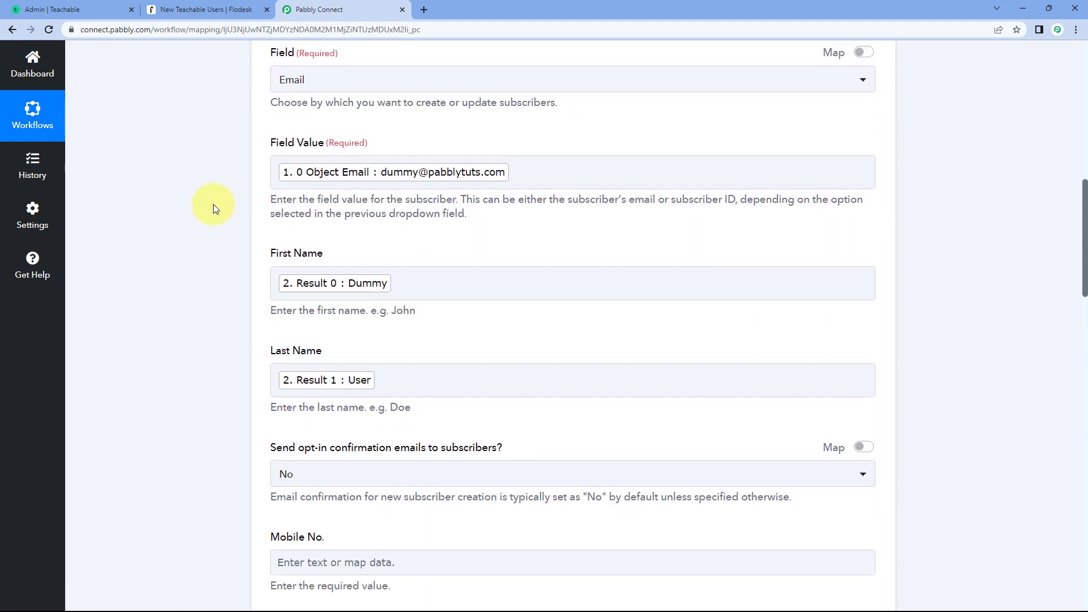
{"action": "scroll", "coordinate": [213, 204], "scroll_direction": "down", "scroll_amount": 8}
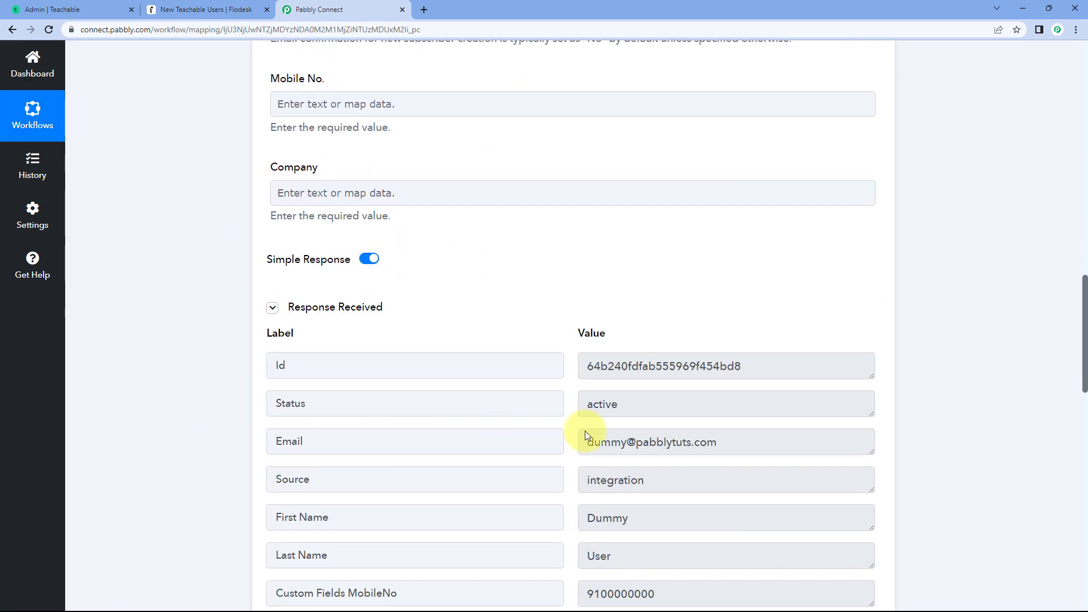
{"action": "left_click_drag", "start_coordinate": [734, 446], "coordinate": [556, 437]}
{"action": "left_click", "coordinate": [566, 436]}
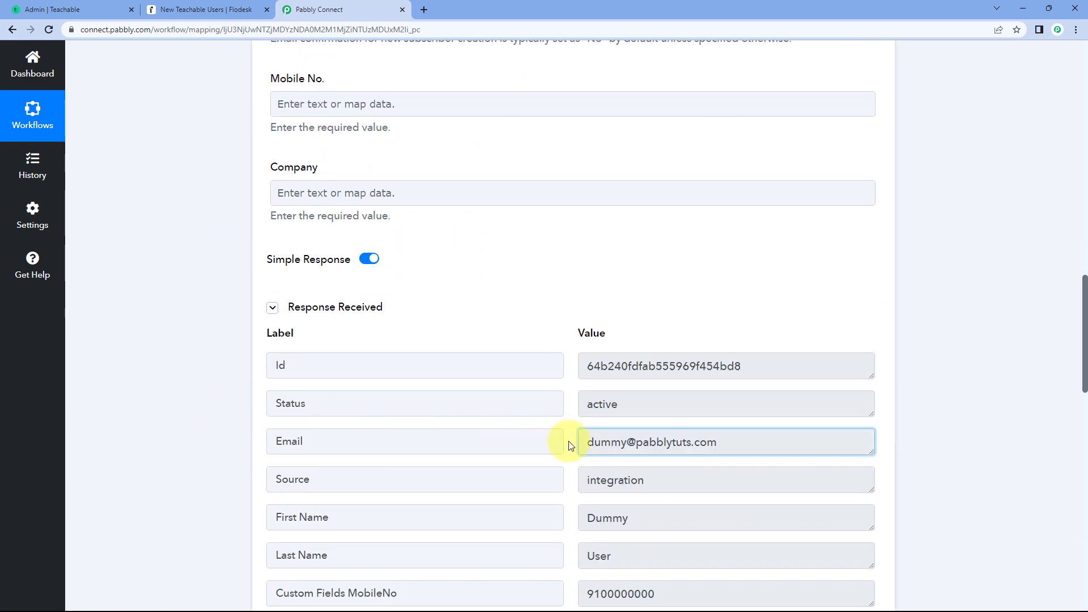
{"action": "scroll", "coordinate": [557, 288], "scroll_direction": "down", "scroll_amount": 1}
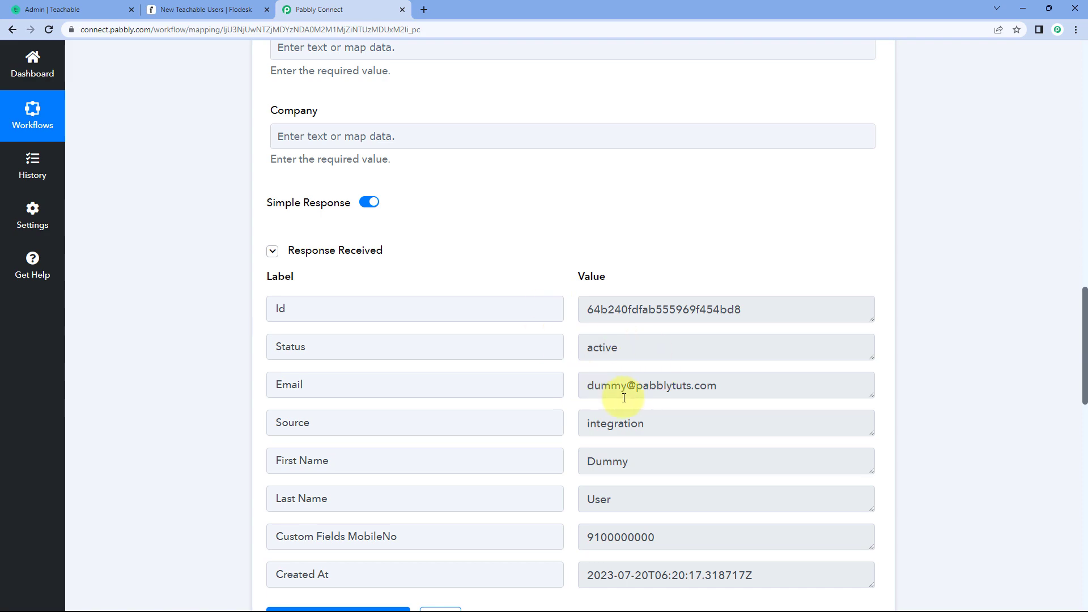
{"action": "left_click_drag", "start_coordinate": [592, 385], "coordinate": [729, 383]}
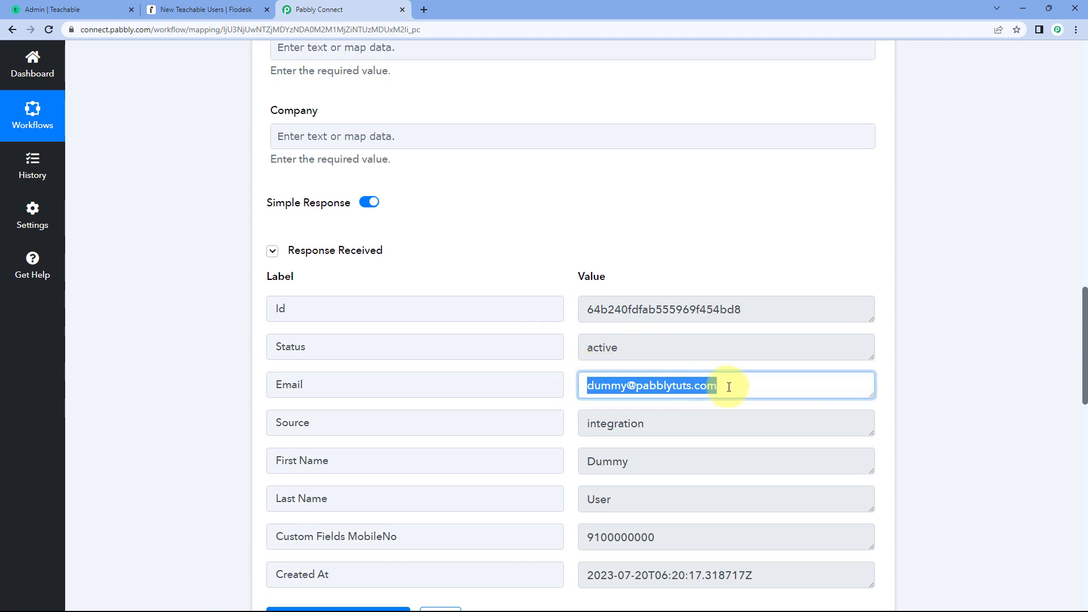
{"action": "left_click", "coordinate": [573, 389]}
{"action": "scroll", "coordinate": [186, 370], "scroll_direction": "down", "scroll_amount": 15}
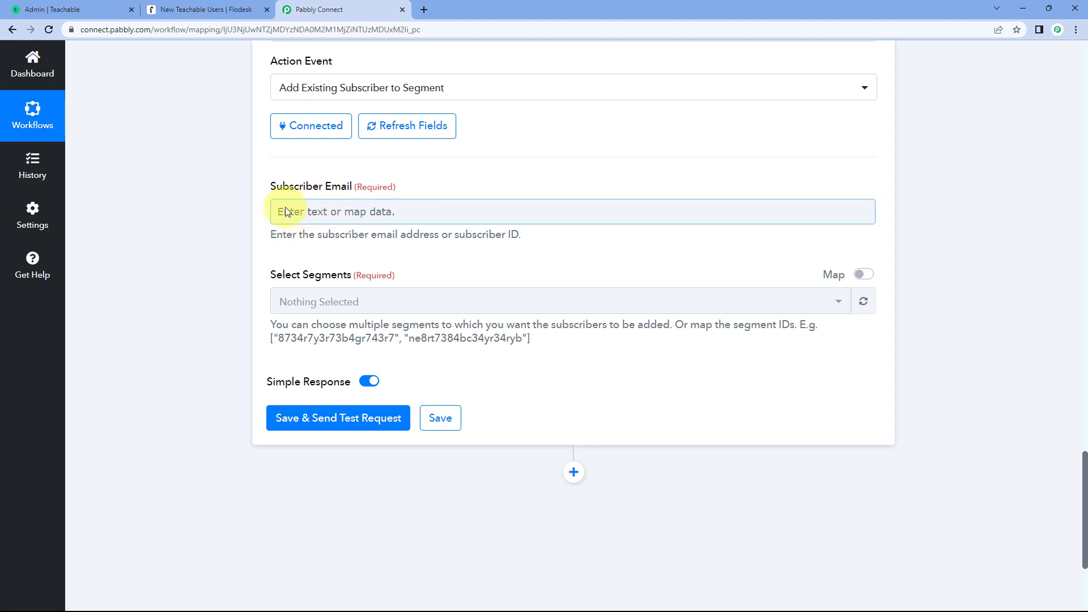
- Map the Subscriber Email of the Add Existing Subscriber to Segment action to the Email from step 3, Flodesk: Create/Update Subscriber
{"action": "left_click", "coordinate": [329, 211]}
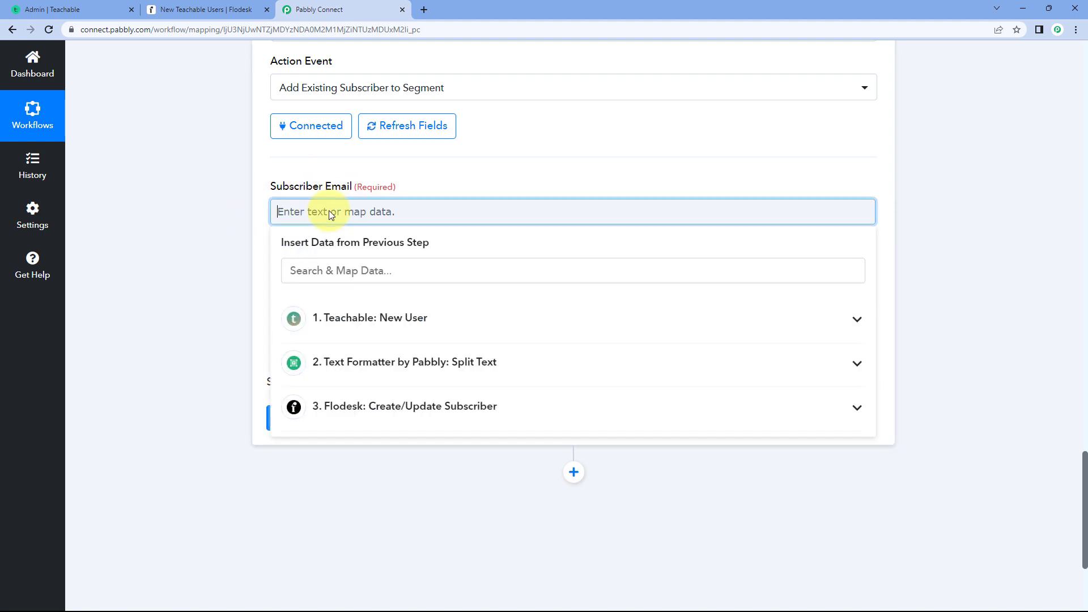
{"action": "scroll", "coordinate": [227, 230], "scroll_direction": "down", "scroll_amount": 2}
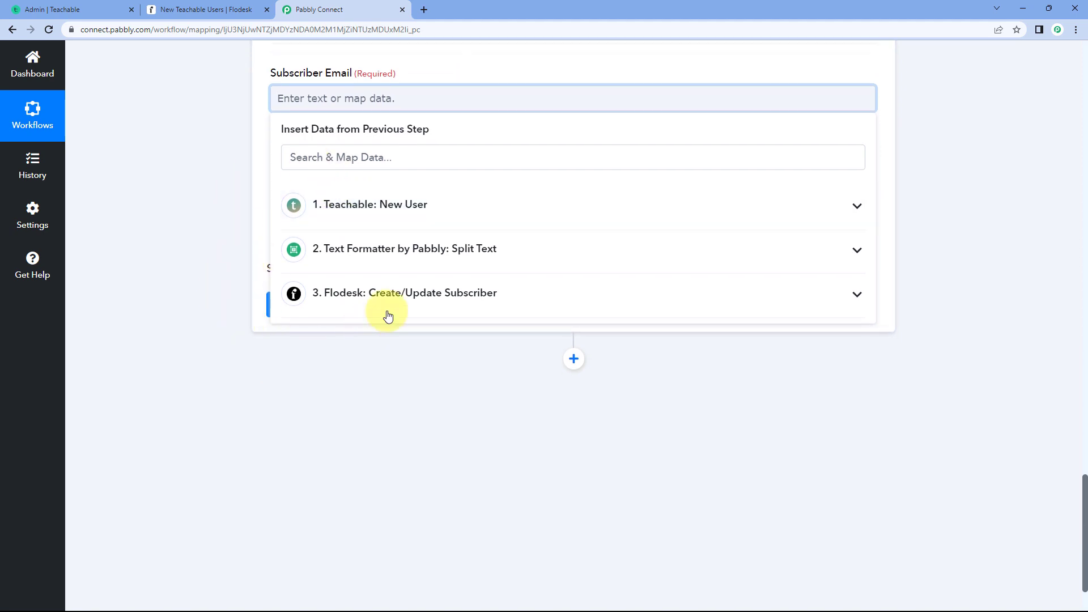
{"action": "left_click", "coordinate": [371, 295]}
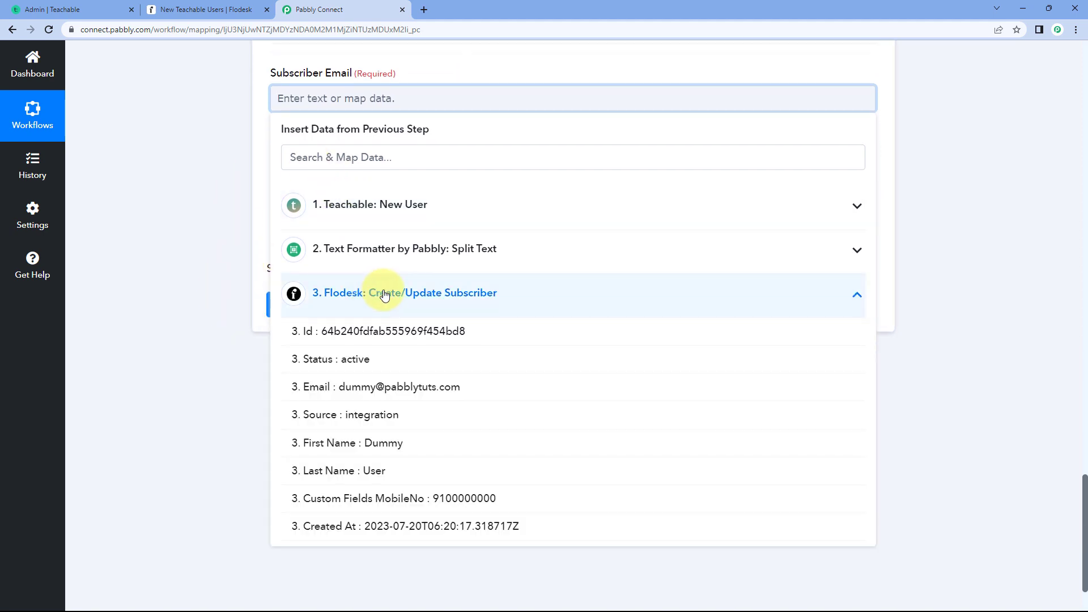
{"action": "left_click", "coordinate": [315, 392]}
{"action": "scroll", "coordinate": [195, 195], "scroll_direction": "up", "scroll_amount": 1}
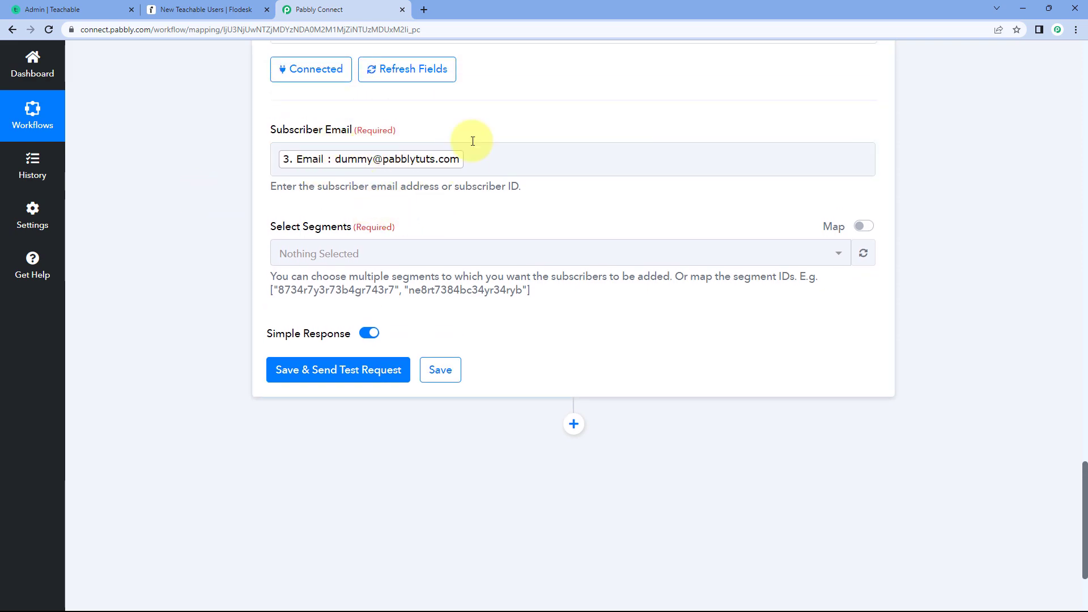
- Compare the mapped Subscriber Email with the received response of the Create/Update Subscriber step
{"action": "scroll", "coordinate": [492, 122], "scroll_direction": "up", "scroll_amount": 1}
{"action": "scroll", "coordinate": [492, 122], "scroll_direction": "up", "scroll_amount": 12}
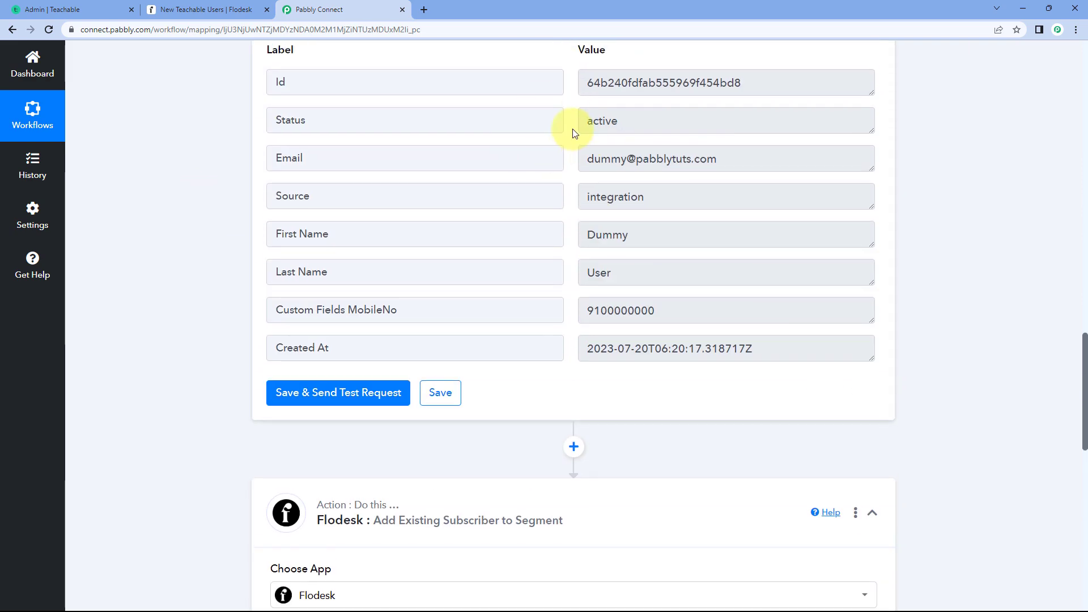
{"action": "scroll", "coordinate": [567, 132], "scroll_direction": "up", "scroll_amount": 3}
{"action": "scroll", "coordinate": [550, 170], "scroll_direction": "down", "scroll_amount": 1}
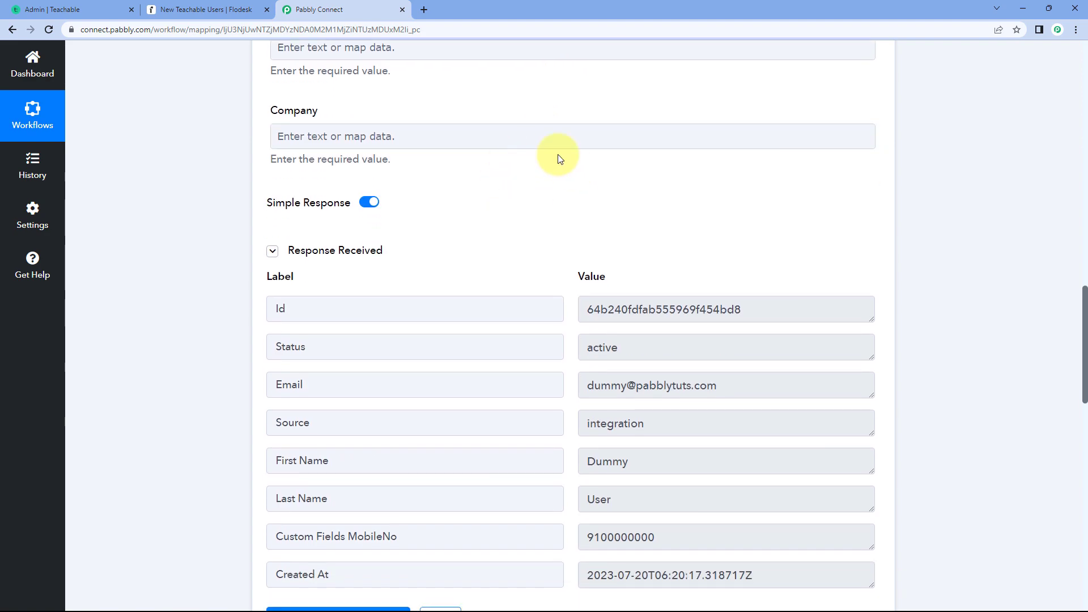
{"action": "scroll", "coordinate": [495, 194], "scroll_direction": "down", "scroll_amount": 8}
{"action": "scroll", "coordinate": [244, 226], "scroll_direction": "down", "scroll_amount": 4}
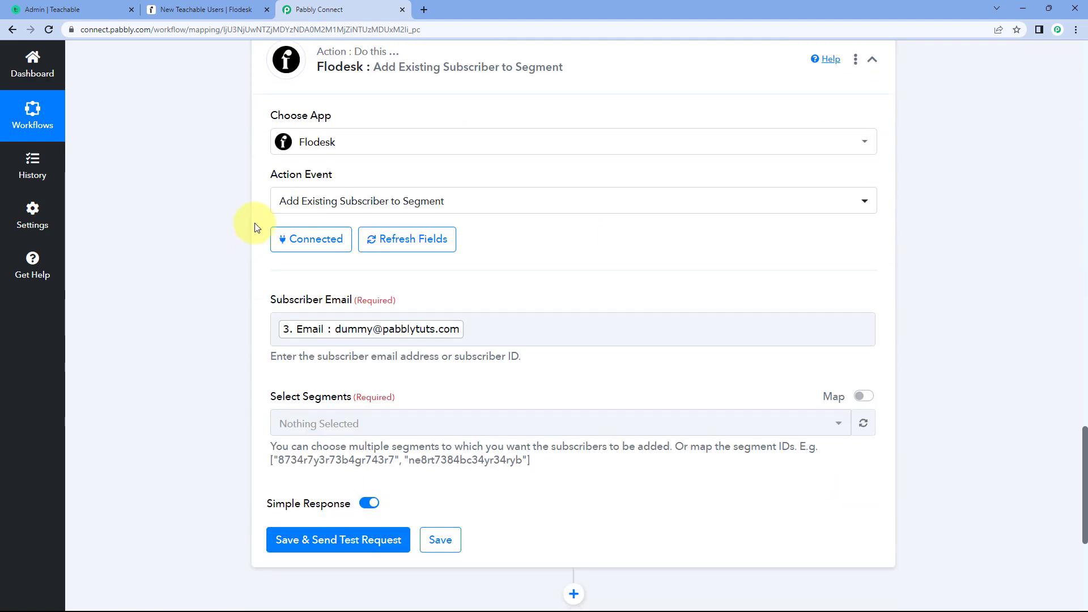
{"action": "scroll", "coordinate": [253, 215], "scroll_direction": "down", "scroll_amount": 2}
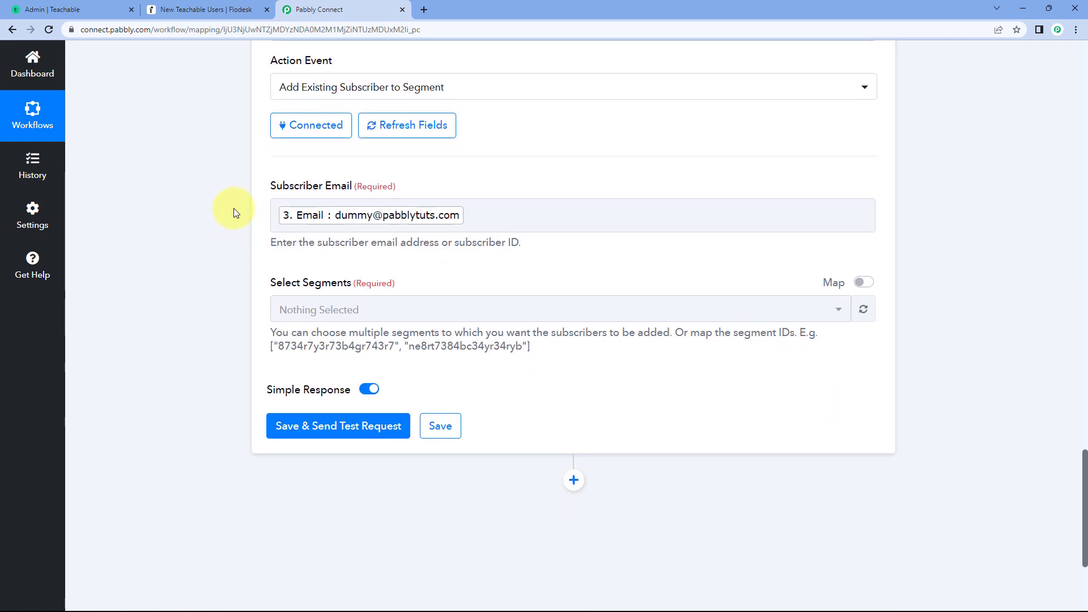
- List the segments selectable in the new action and compare them with those on Flodesk's Segments page
{"action": "scroll", "coordinate": [238, 209], "scroll_direction": "down", "scroll_amount": 1}
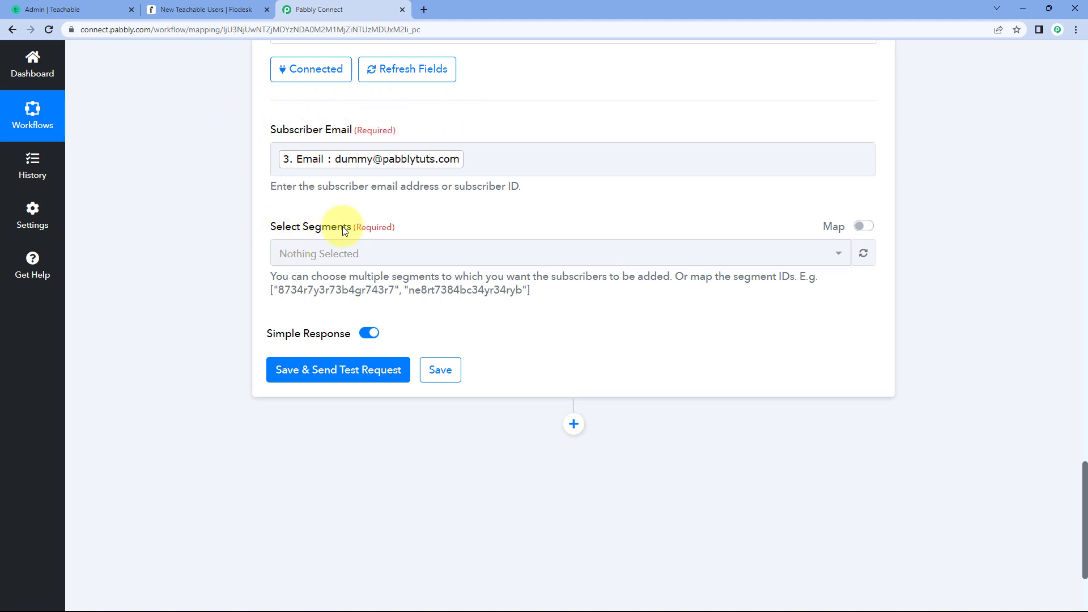
{"action": "left_click", "coordinate": [417, 254]}
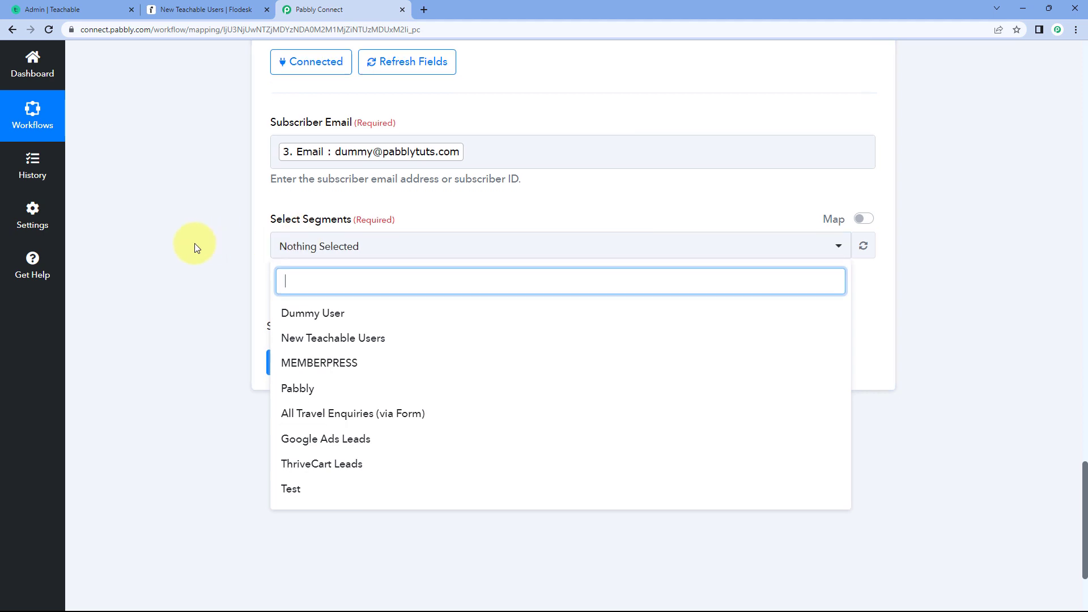
{"action": "scroll", "coordinate": [215, 247], "scroll_direction": "down", "scroll_amount": 1}
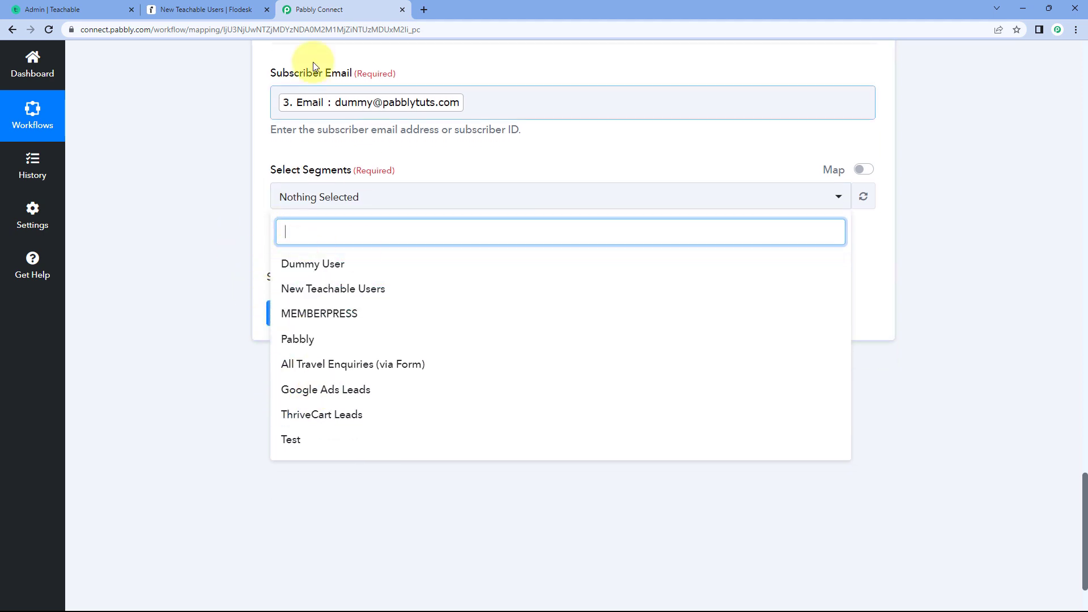
{"action": "left_click", "coordinate": [231, 6]}
{"action": "left_click", "coordinate": [53, 151]}
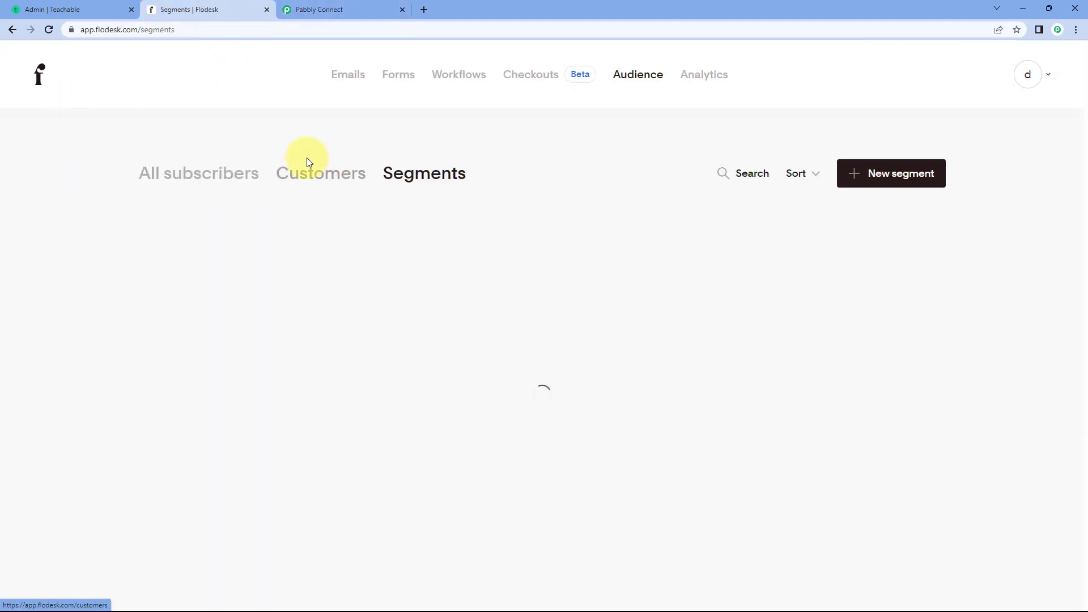
{"action": "scroll", "coordinate": [494, 184], "scroll_direction": "down", "scroll_amount": 1}
{"action": "scroll", "coordinate": [501, 183], "scroll_direction": "down", "scroll_amount": 2}
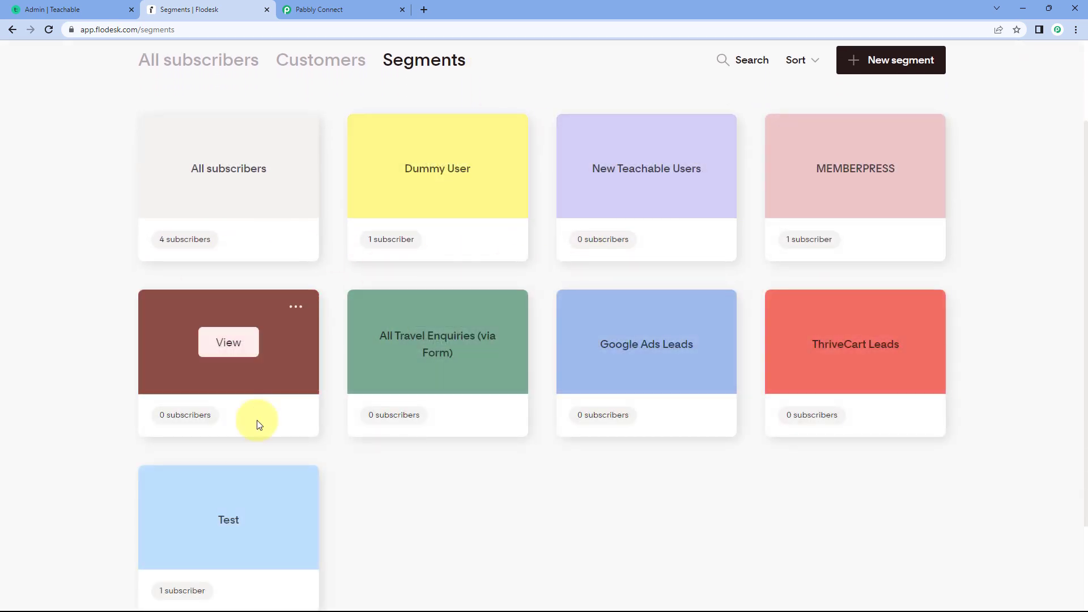
{"action": "scroll", "coordinate": [449, 471], "scroll_direction": "up", "scroll_amount": 3}
- Back in Pabbly Connect, choose New Teachable Users as the segment for the subscriber
{"action": "left_click", "coordinate": [319, 10]}
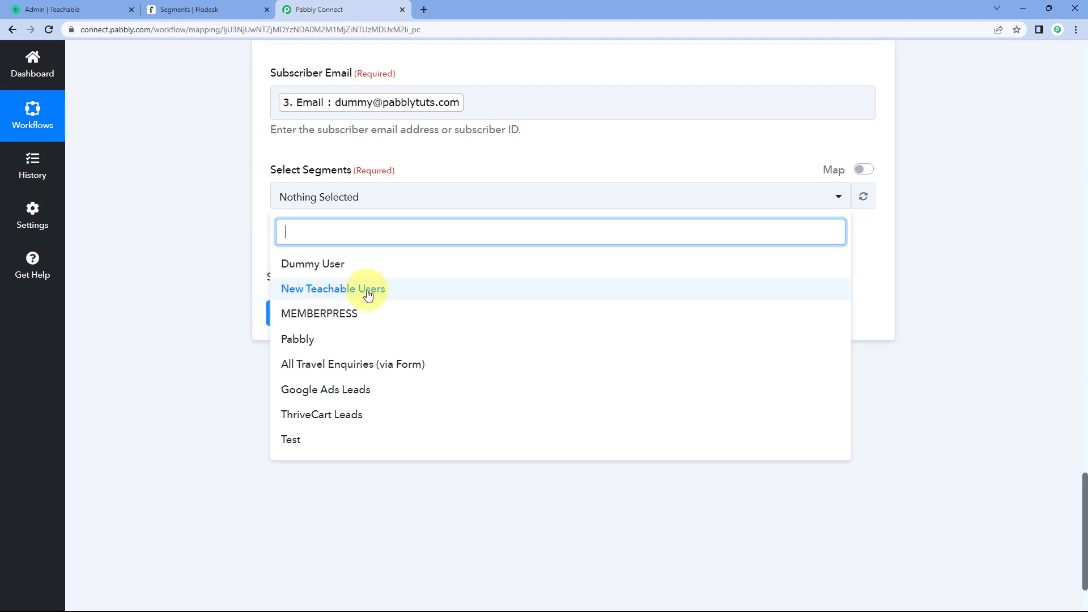
{"action": "left_click", "coordinate": [321, 294]}
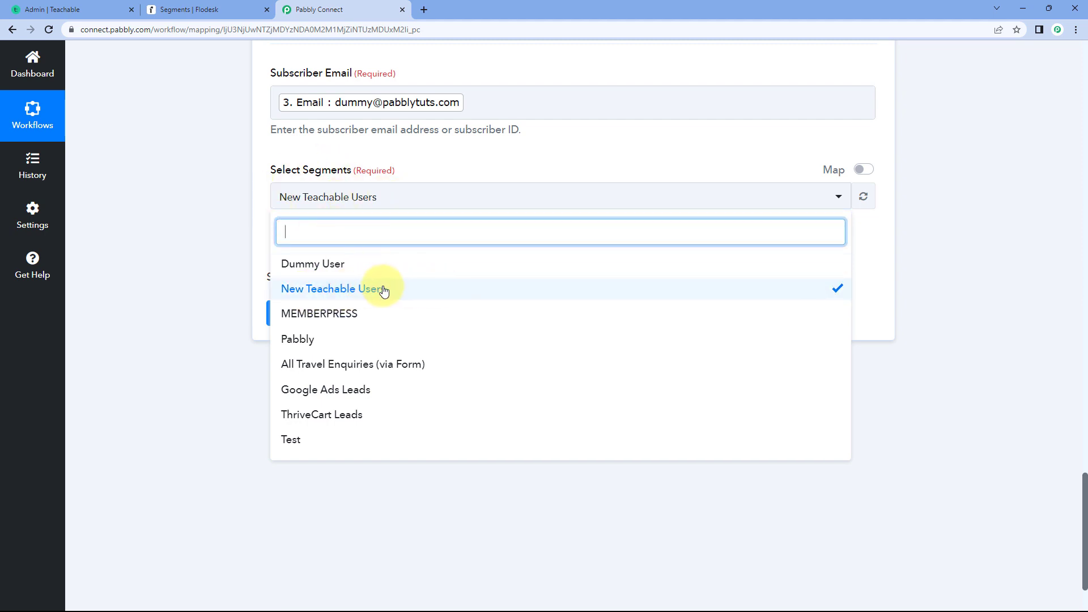
{"action": "left_click", "coordinate": [333, 340]}
{"action": "left_click", "coordinate": [351, 396]}
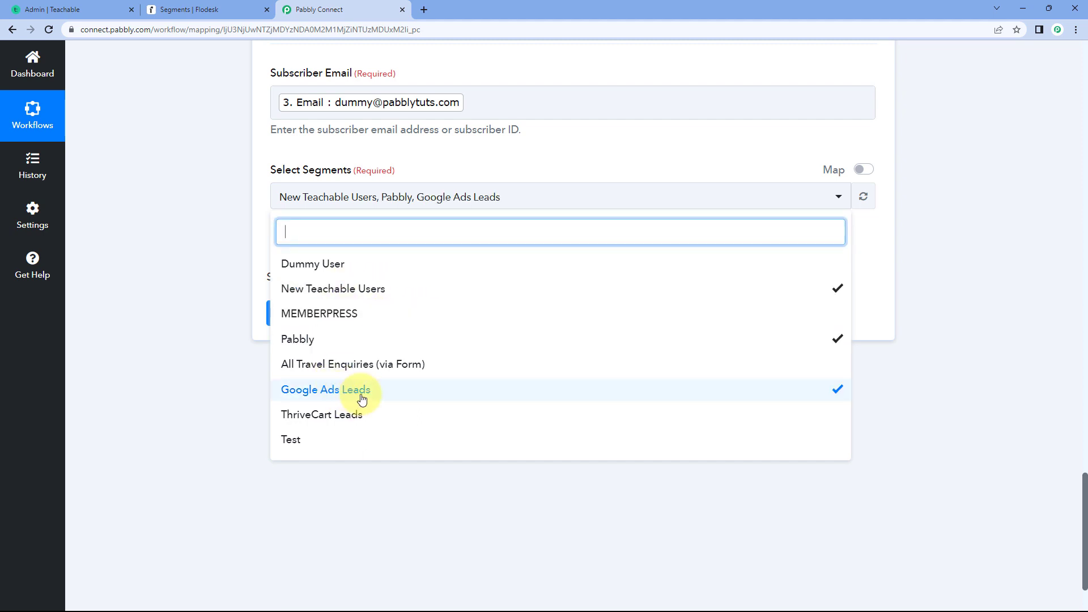
{"action": "left_click", "coordinate": [351, 397]}
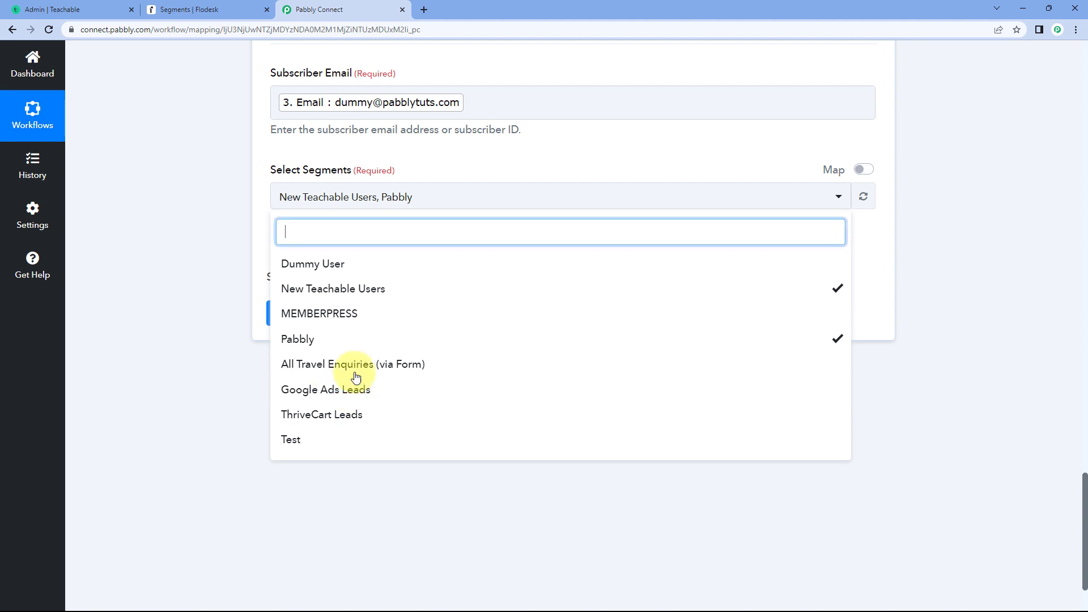
{"action": "left_click", "coordinate": [359, 321]}
{"action": "left_click", "coordinate": [359, 321]}
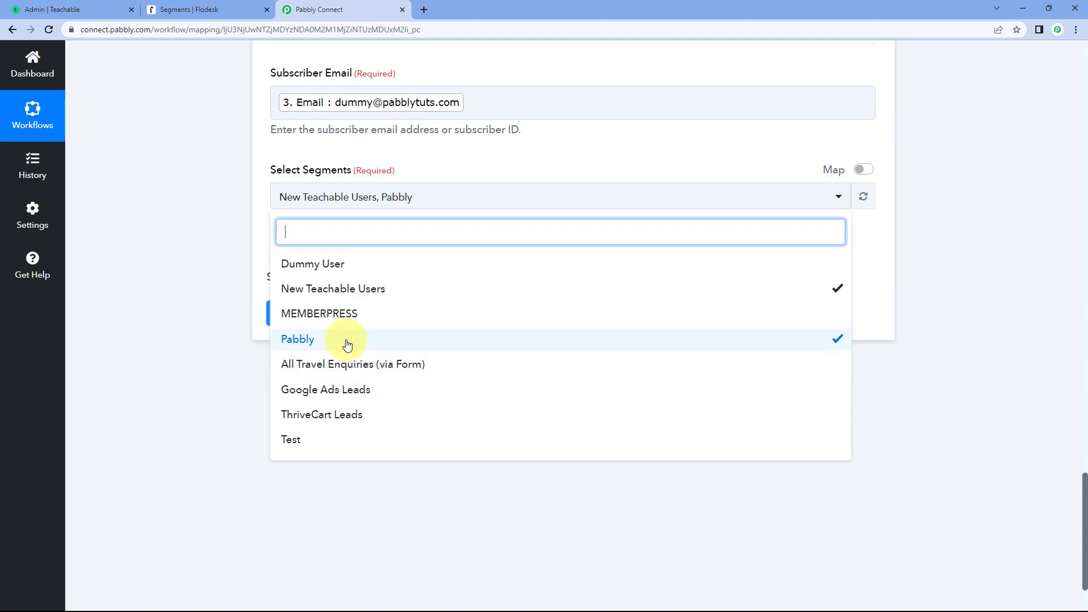
{"action": "left_click", "coordinate": [348, 341]}
- Save the Add Existing Subscriber to Segment action, send its test request and examine the received response
{"action": "left_click", "coordinate": [246, 239]}
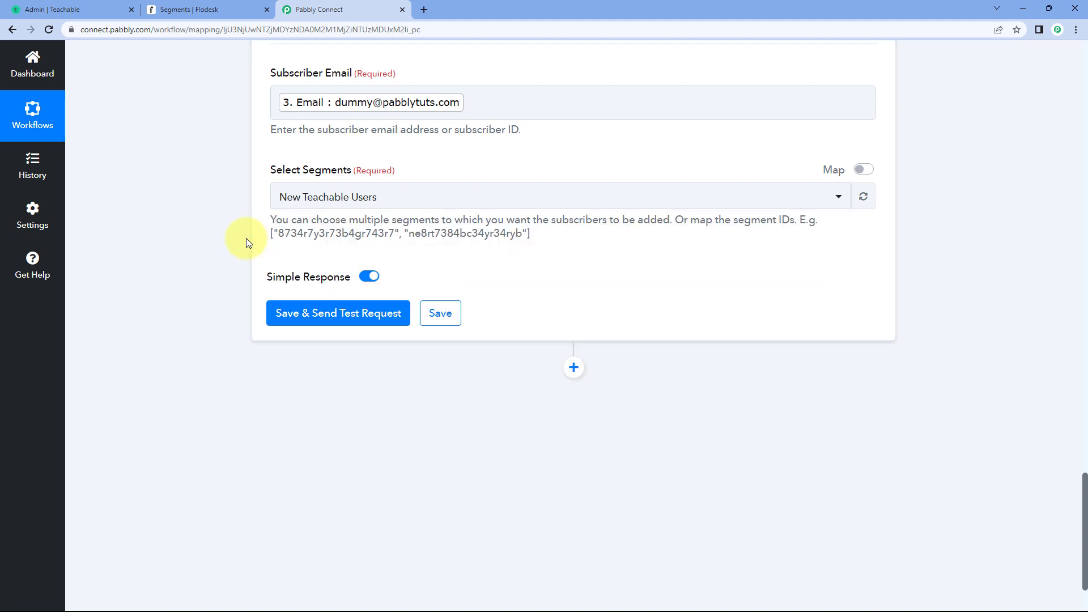
{"action": "scroll", "coordinate": [255, 250], "scroll_direction": "up", "scroll_amount": 1}
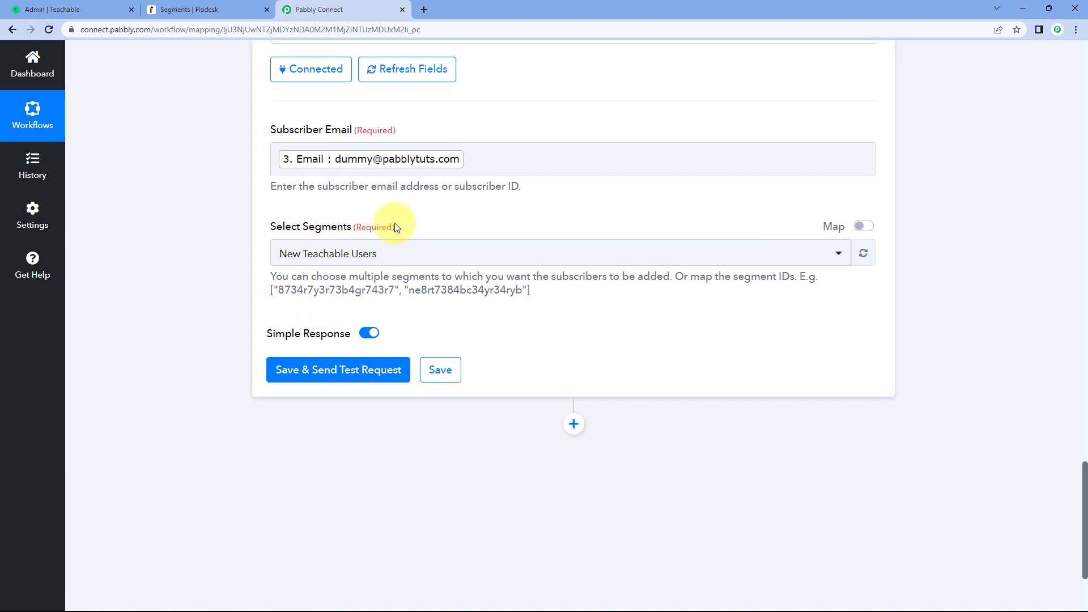
{"action": "left_click", "coordinate": [323, 370]}
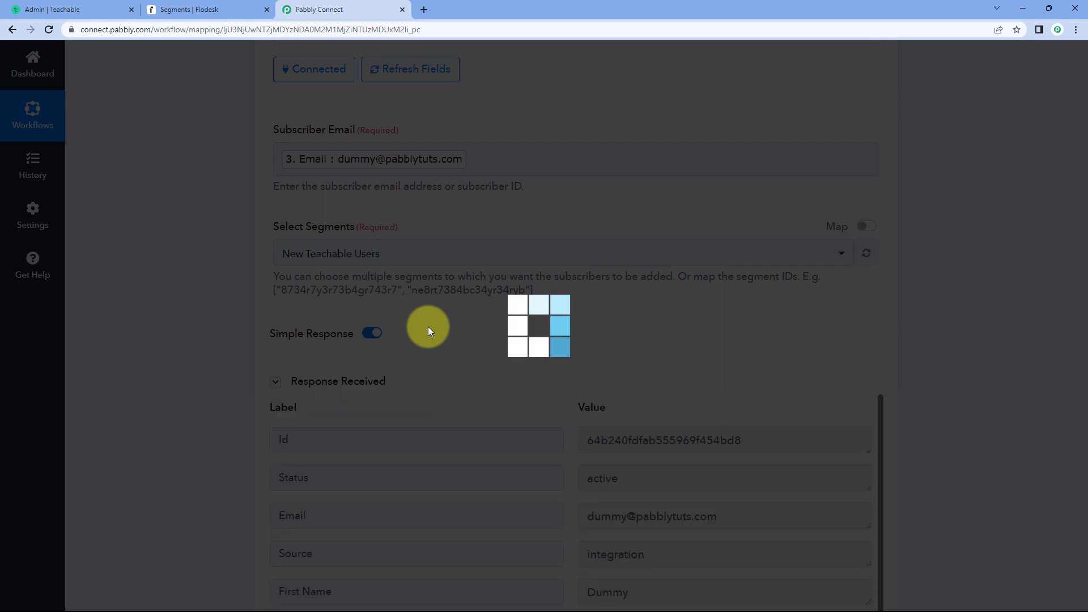
{"action": "scroll", "coordinate": [666, 352], "scroll_direction": "down", "scroll_amount": 1}
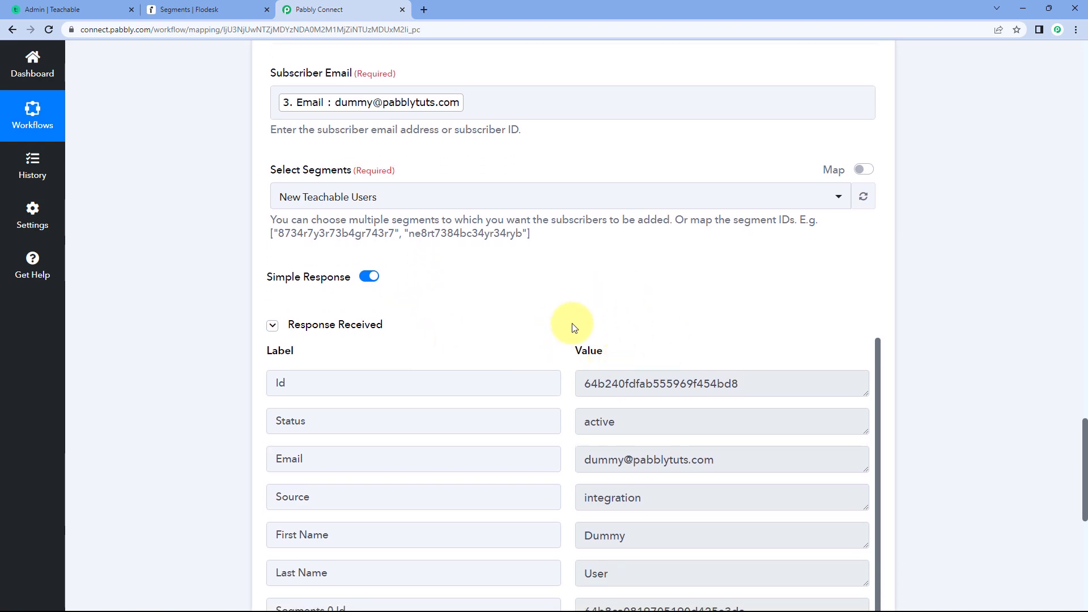
{"action": "scroll", "coordinate": [558, 317], "scroll_direction": "down", "scroll_amount": 2}
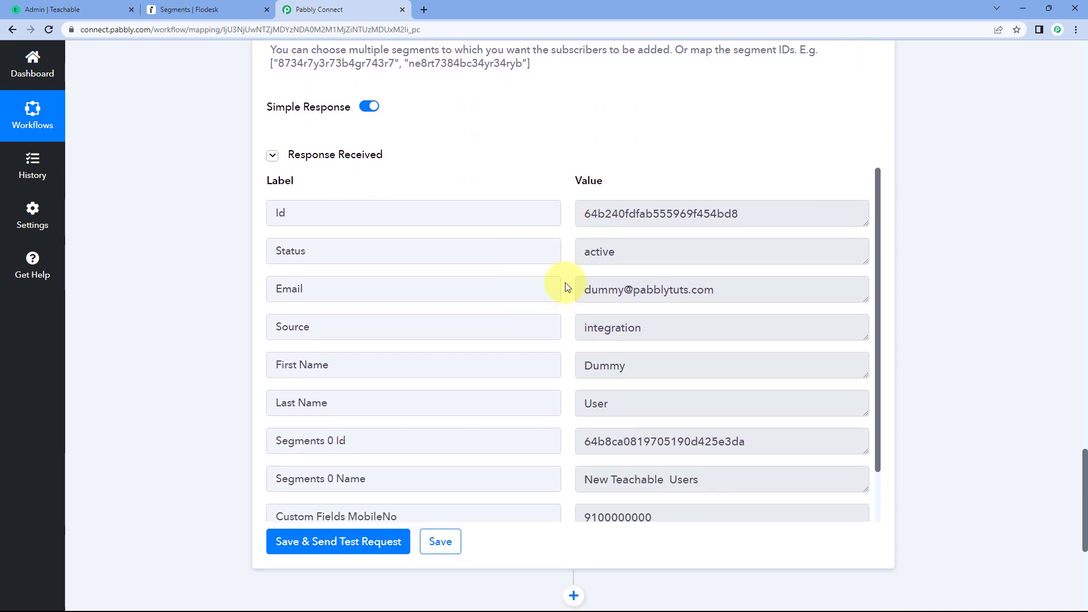
- Collapse the Add Existing Subscriber to Segment and Create/Update Subscriber steps of the workflow
{"action": "scroll", "coordinate": [566, 289], "scroll_direction": "up", "scroll_amount": 4}
{"action": "scroll", "coordinate": [571, 334], "scroll_direction": "up", "scroll_amount": 6}
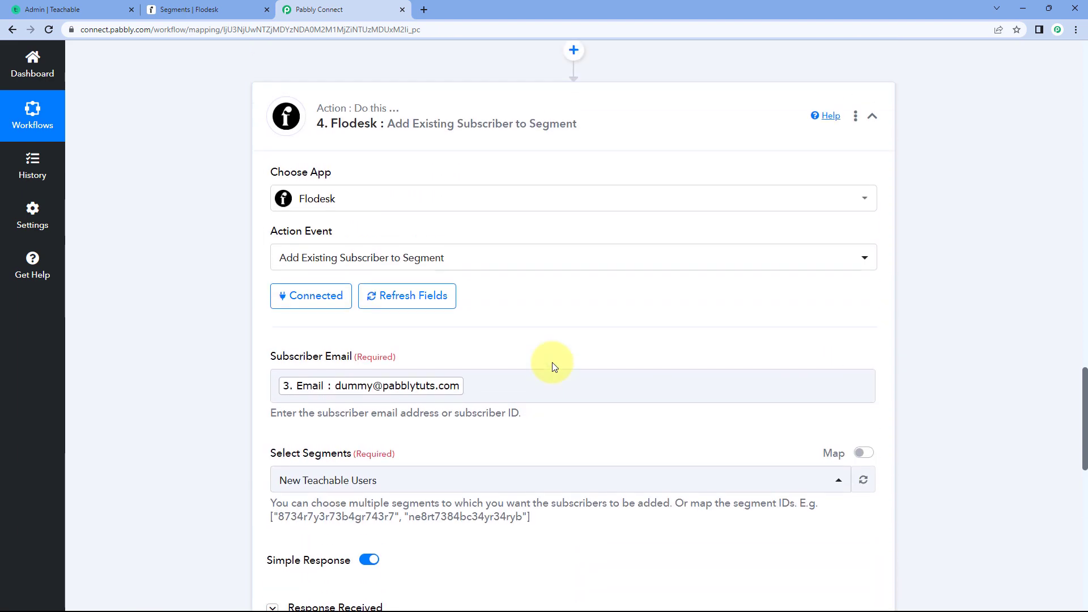
{"action": "left_click", "coordinate": [615, 268]}
{"action": "scroll", "coordinate": [640, 235], "scroll_direction": "up", "scroll_amount": 17}
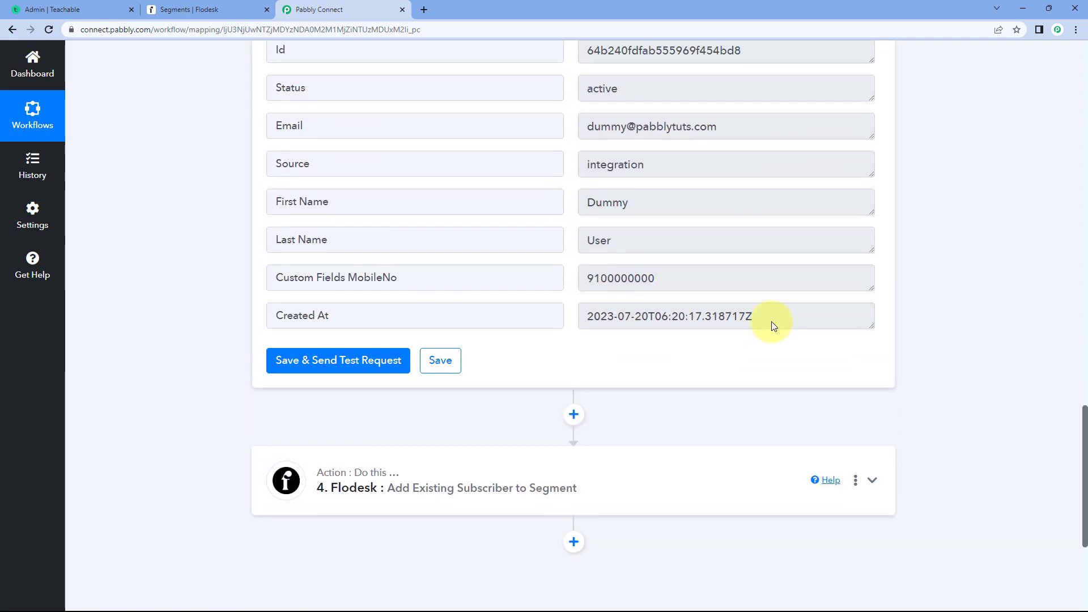
{"action": "scroll", "coordinate": [563, 200], "scroll_direction": "up", "scroll_amount": 2}
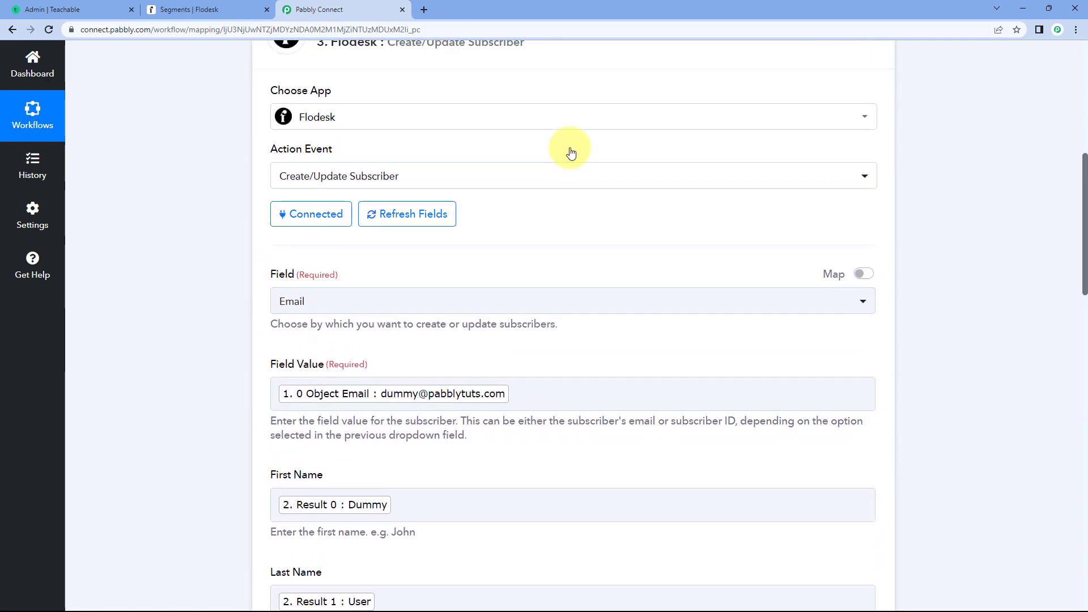
{"action": "scroll", "coordinate": [570, 88], "scroll_direction": "up", "scroll_amount": 1}
{"action": "left_click", "coordinate": [582, 106]}
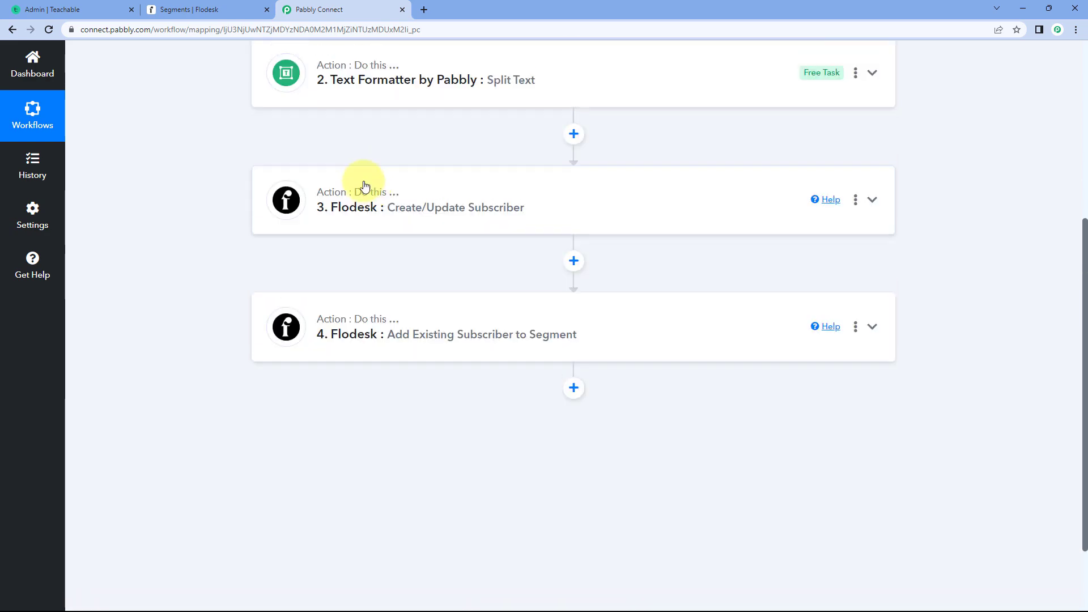
- Review the workflow's collapsed steps, then switch to Flodesk and check the subscribers in the New Teachable Users segment
{"action": "scroll", "coordinate": [214, 170], "scroll_direction": "up", "scroll_amount": 5}
{"action": "scroll", "coordinate": [220, 199], "scroll_direction": "down", "scroll_amount": 1}
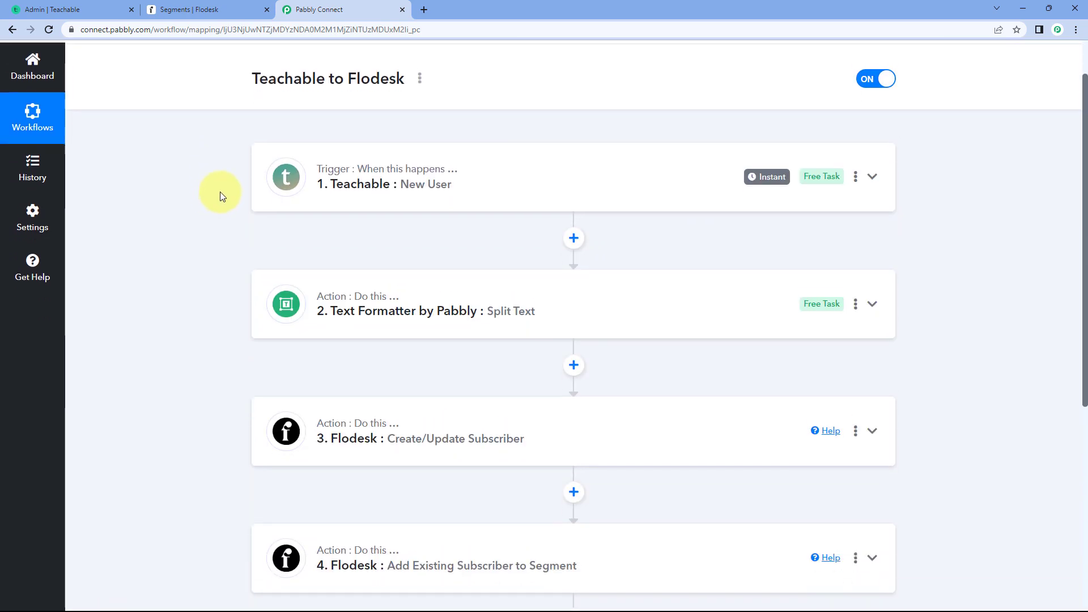
{"action": "scroll", "coordinate": [227, 426], "scroll_direction": "down", "scroll_amount": 1}
{"action": "scroll", "coordinate": [212, 420], "scroll_direction": "up", "scroll_amount": 1}
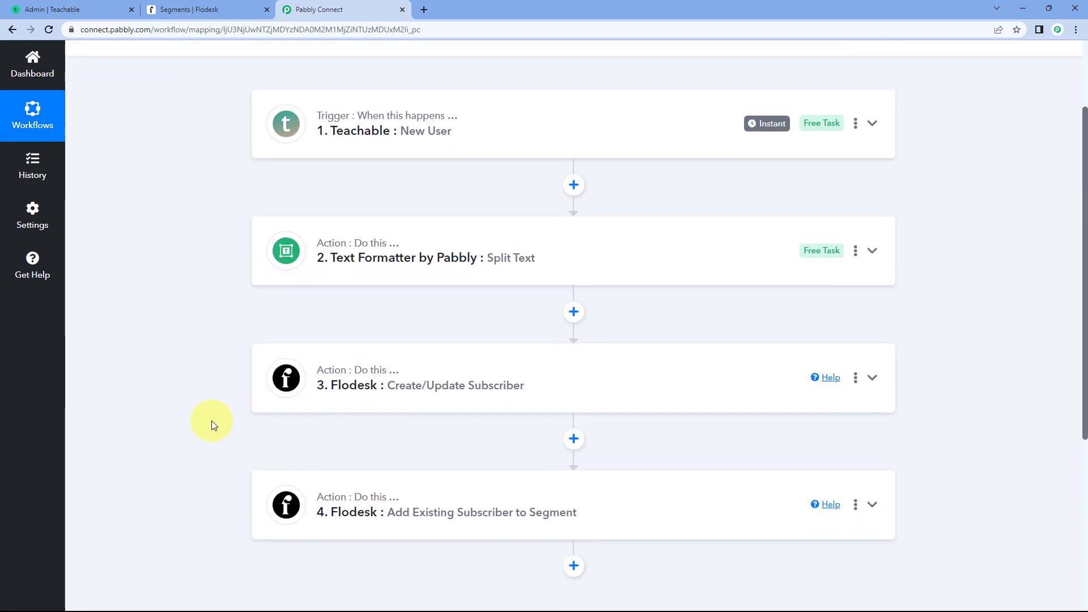
{"action": "left_click", "coordinate": [216, 8]}
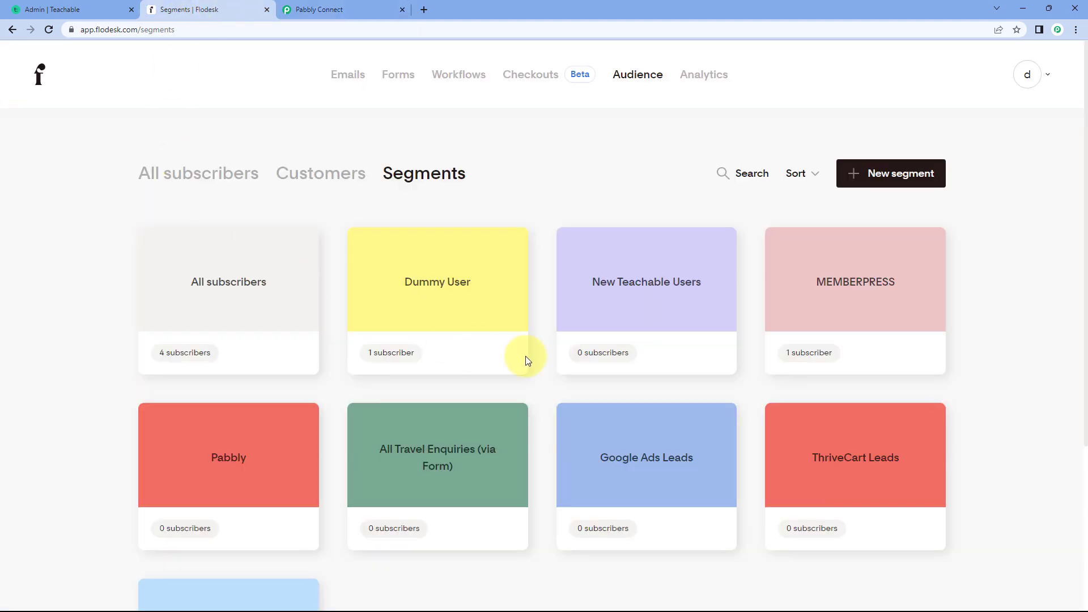
{"action": "mouse_move", "coordinate": [638, 308]}
{"action": "left_click", "coordinate": [637, 282]}
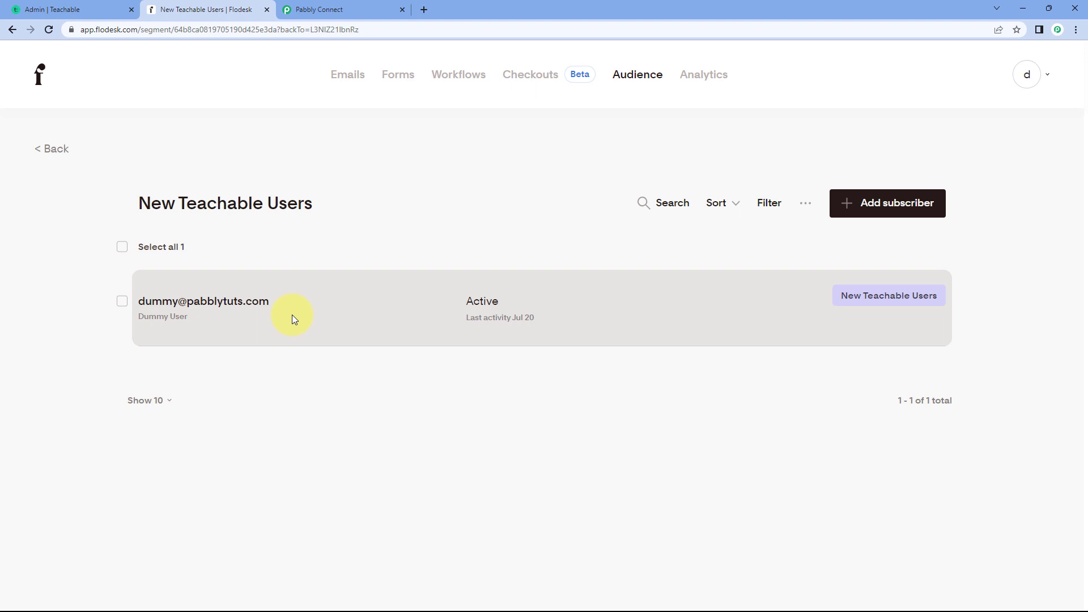
- Back in Pabbly Connect, review the Teachable to Flodesk workflow from its New User trigger to the Add Existing Subscriber to Segment action
{"action": "left_click", "coordinate": [363, 7]}
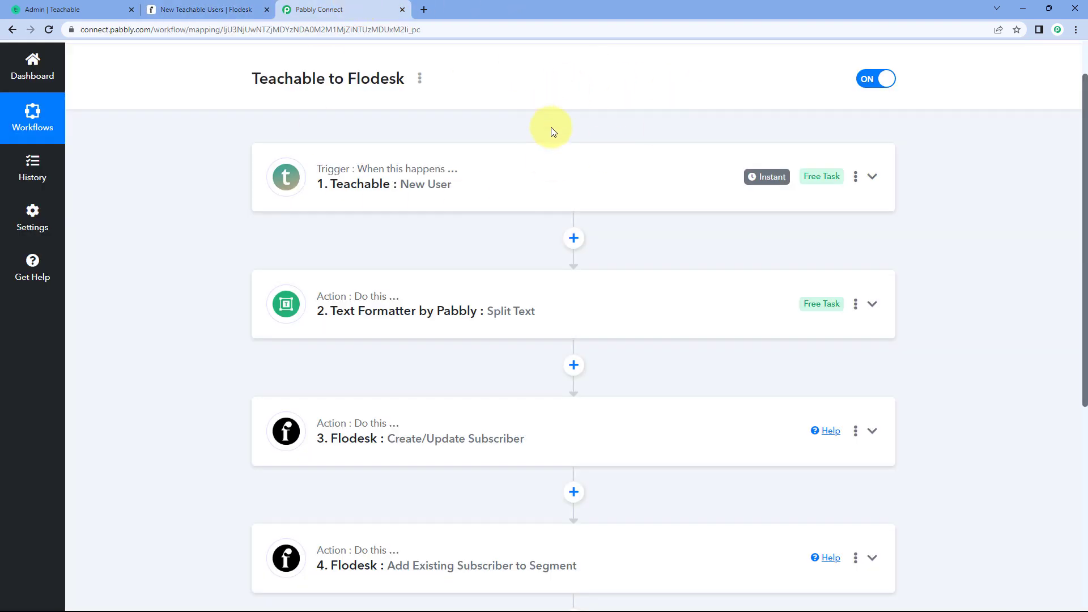
{"action": "scroll", "coordinate": [524, 194], "scroll_direction": "down", "scroll_amount": 1}
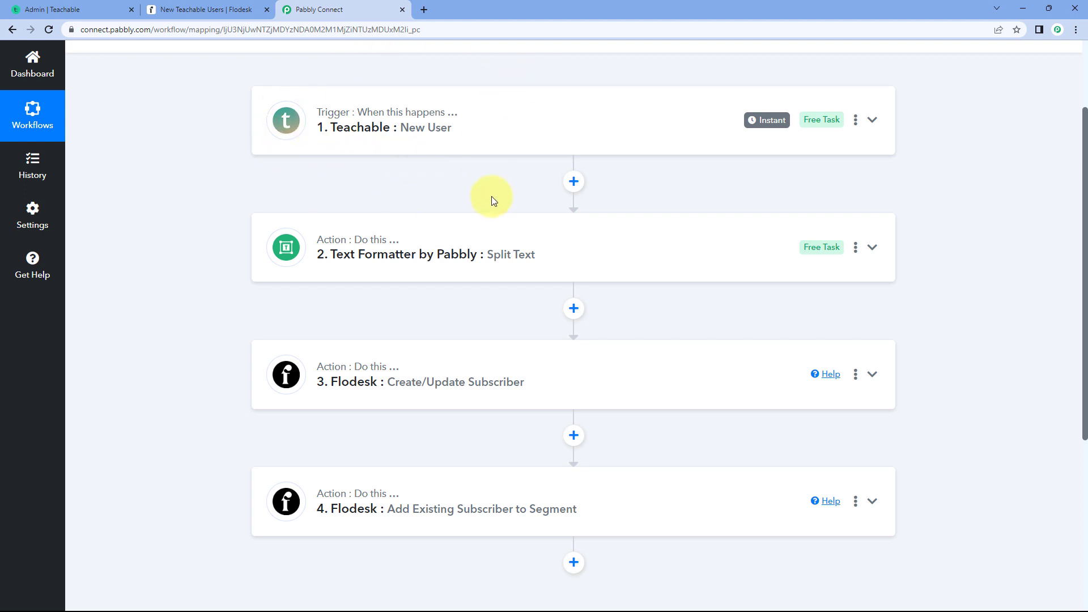
{"action": "scroll", "coordinate": [272, 244], "scroll_direction": "down", "scroll_amount": 1}
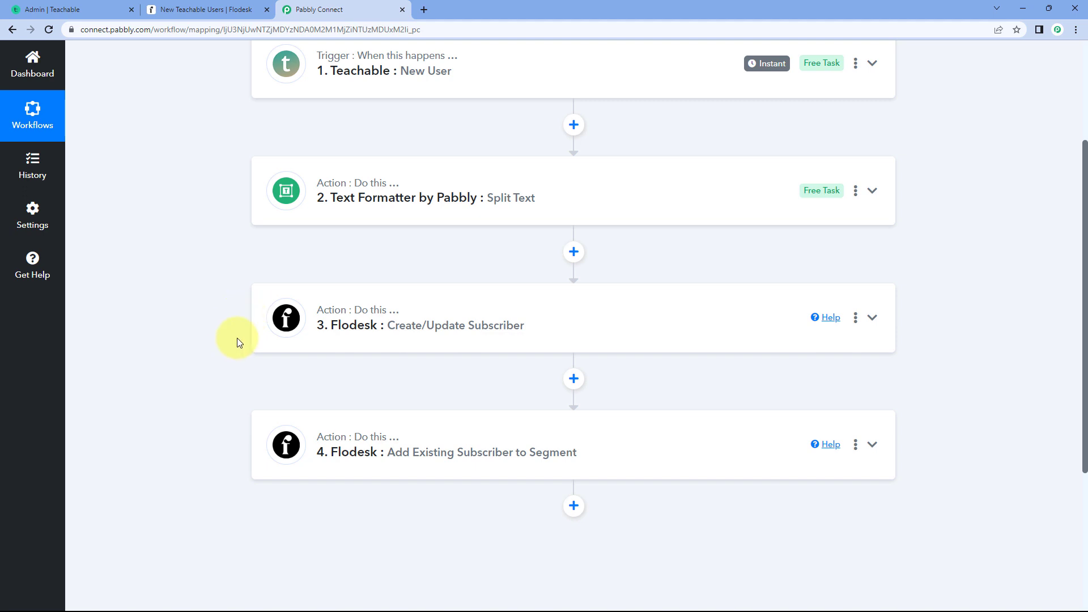
{"action": "scroll", "coordinate": [237, 342], "scroll_direction": "down", "scroll_amount": 1}
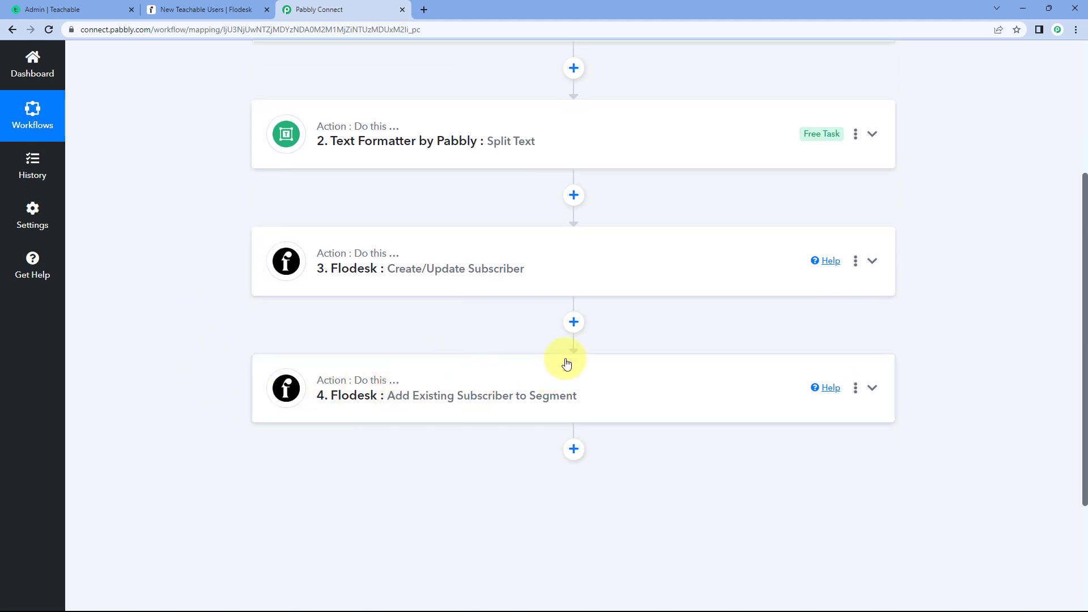
{"action": "scroll", "coordinate": [567, 362], "scroll_direction": "up", "scroll_amount": 4}
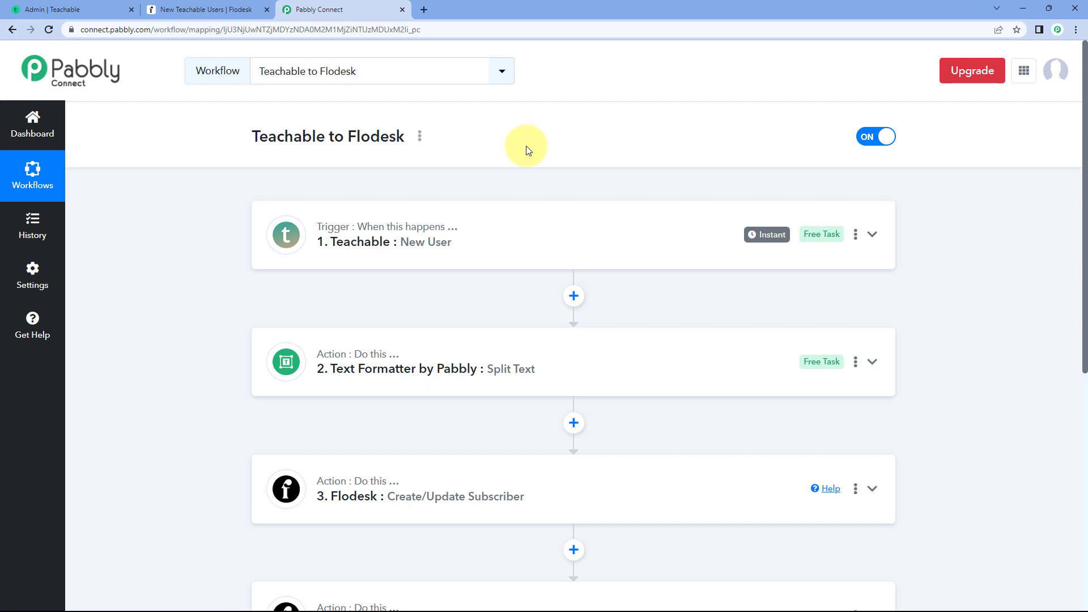
- Switch to the Teachable school in the incognito window, log out of the current account and open the sign-up form
{"action": "key", "text": "alt+Tab"}
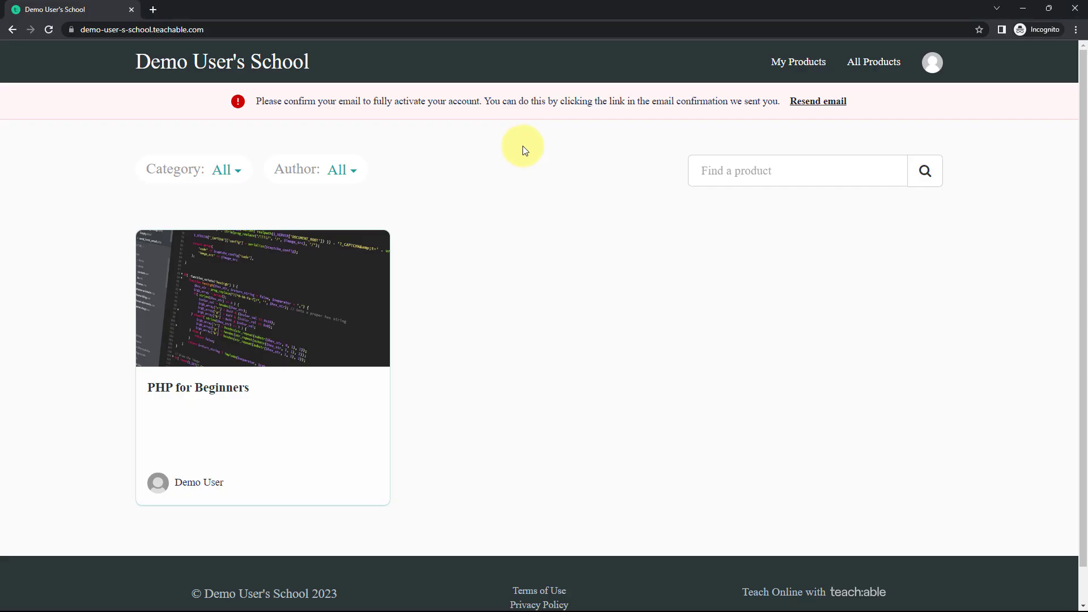
{"action": "left_click", "coordinate": [932, 64]}
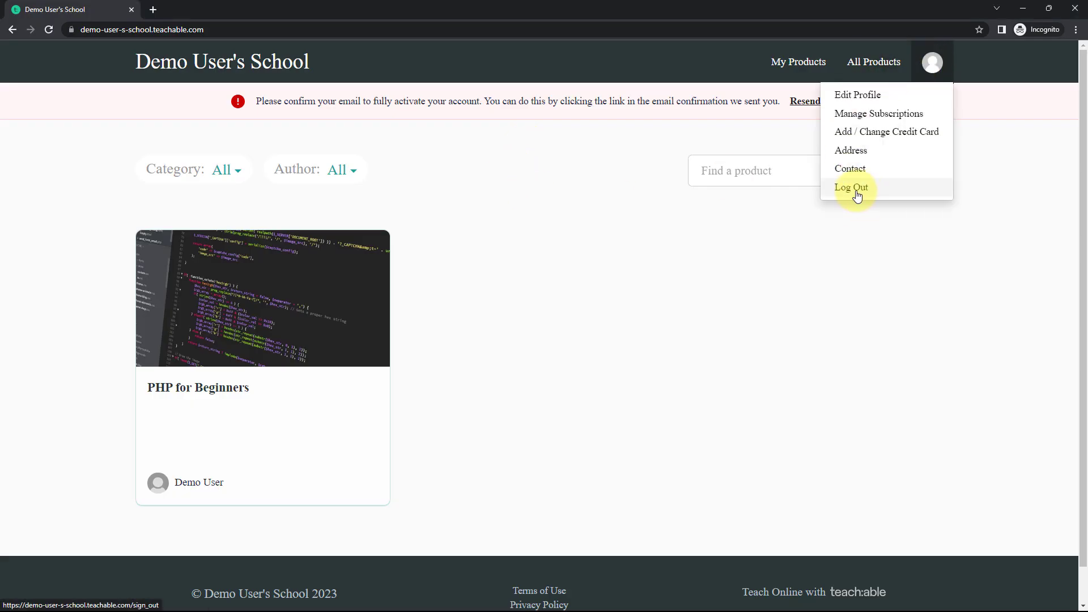
{"action": "left_click", "coordinate": [856, 190]}
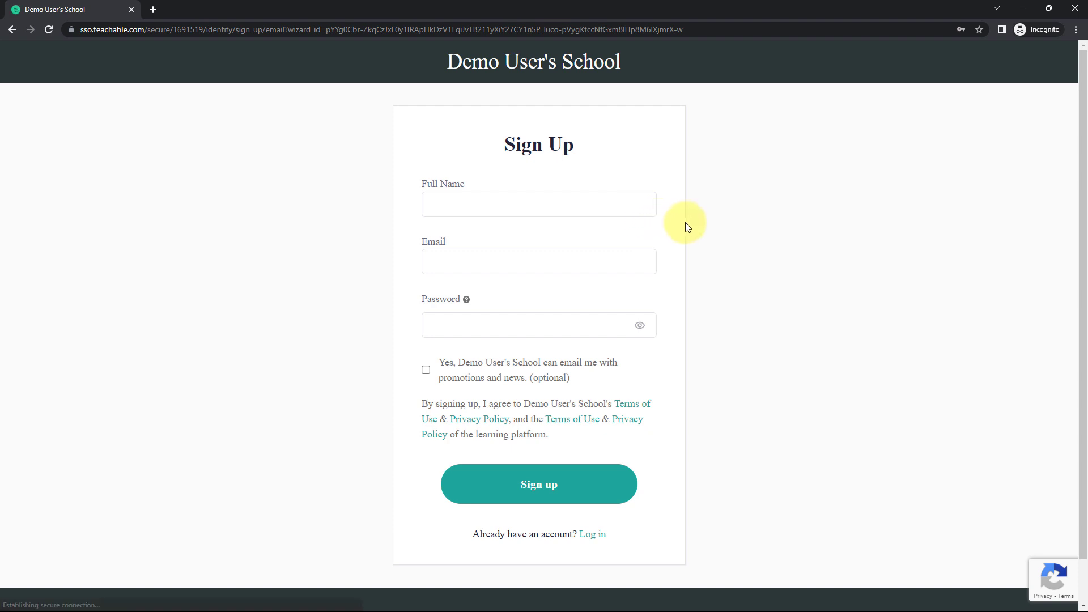
- Sign up a new test user with a full name, e-mail and account password, opting in to promotions and news
{"action": "left_click", "coordinate": [454, 210]}
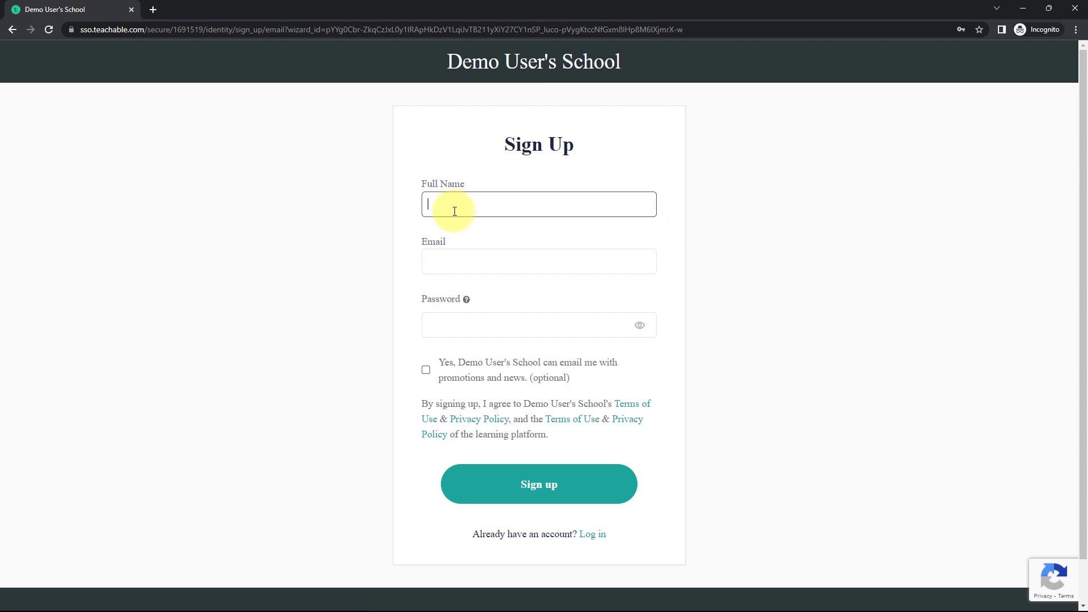
{"action": "type", "text": "Test "}
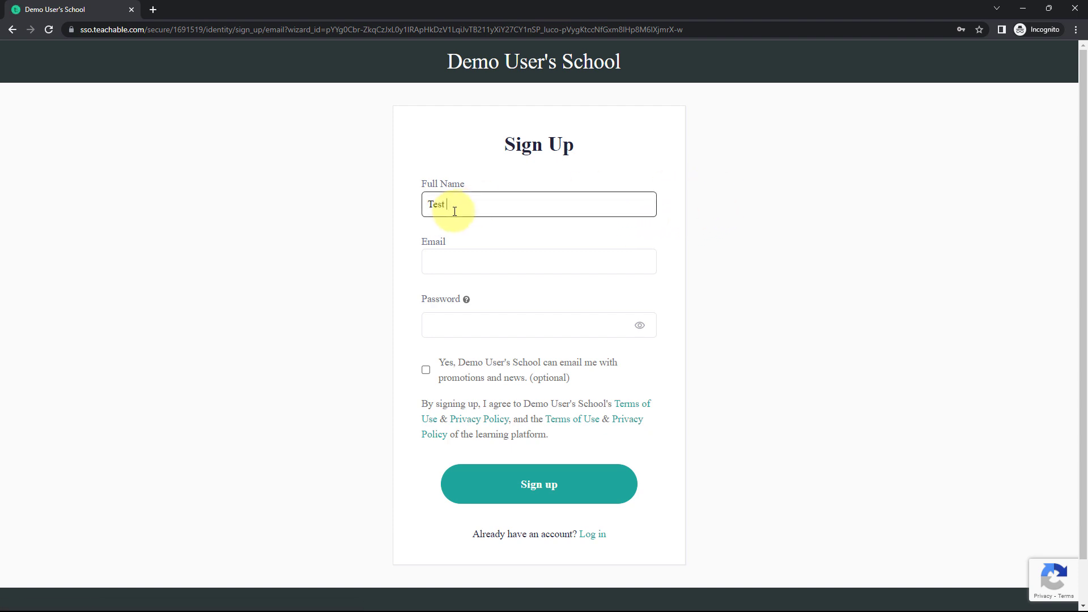
{"action": "type", "text": "User"}
{"action": "key", "text": "Tab"}
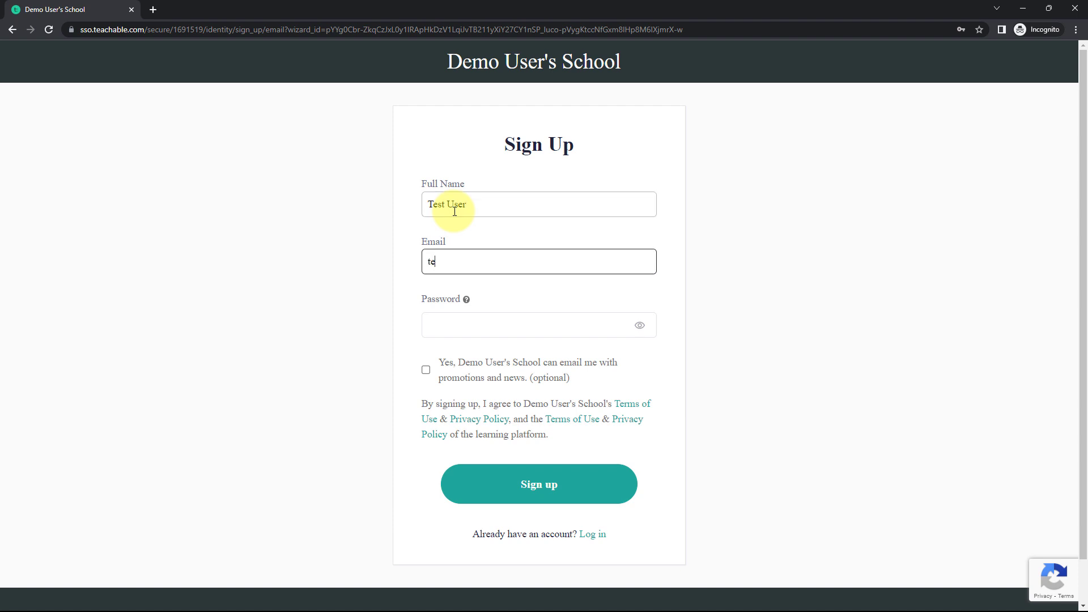
{"action": "key", "text": "Tab"}
{"action": "type", "text": "test"}
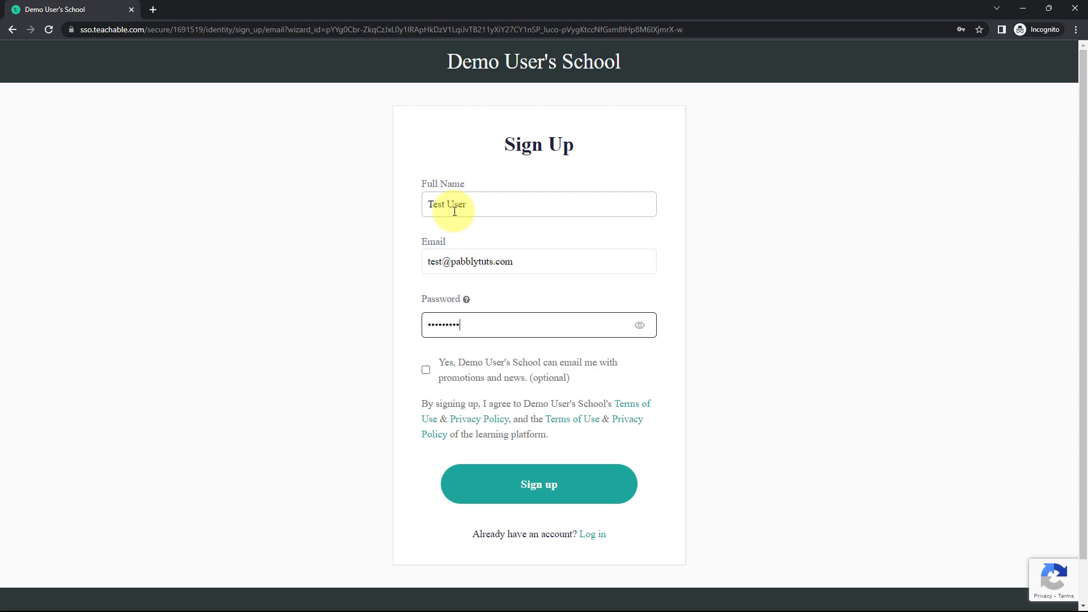
{"action": "left_click", "coordinate": [425, 369]}
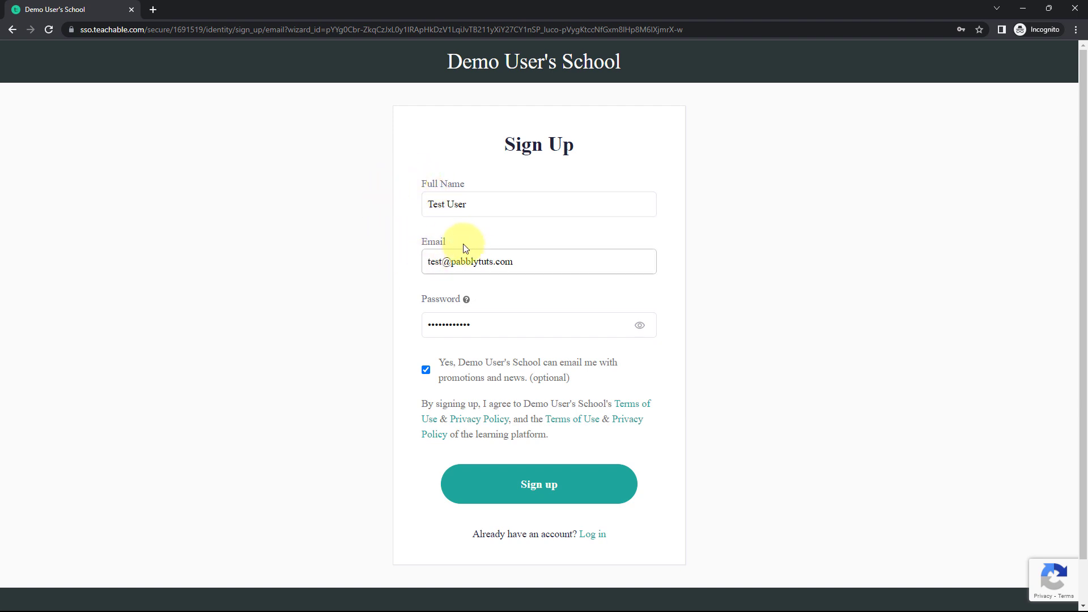
{"action": "left_click", "coordinate": [551, 491]}
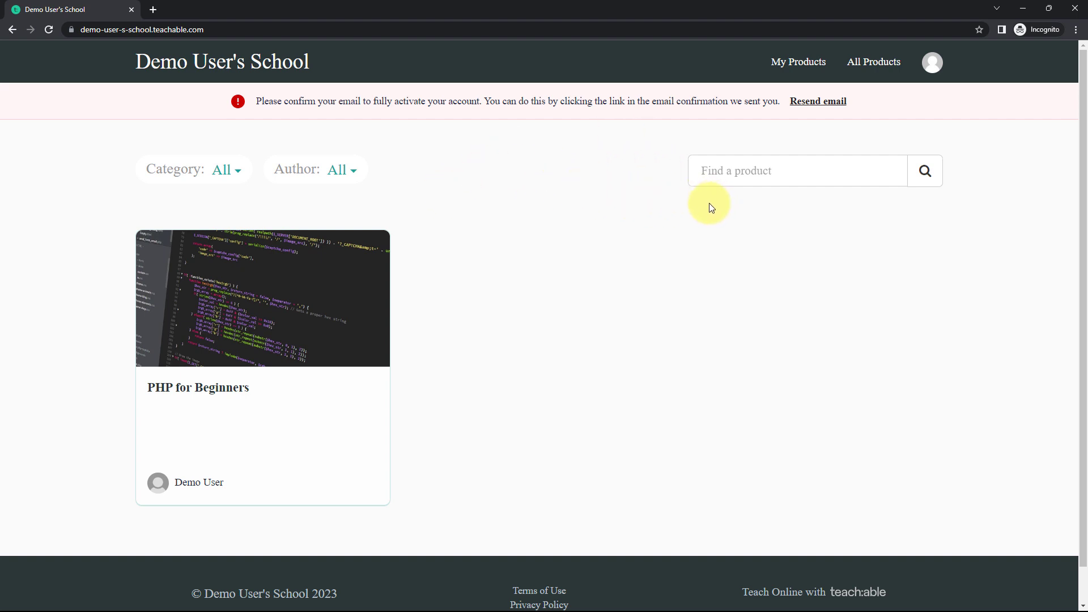
- Return to Flodesk and check for the new test user among all subscribers and in the New Teachable Users segment
{"action": "left_click", "coordinate": [1023, 8]}
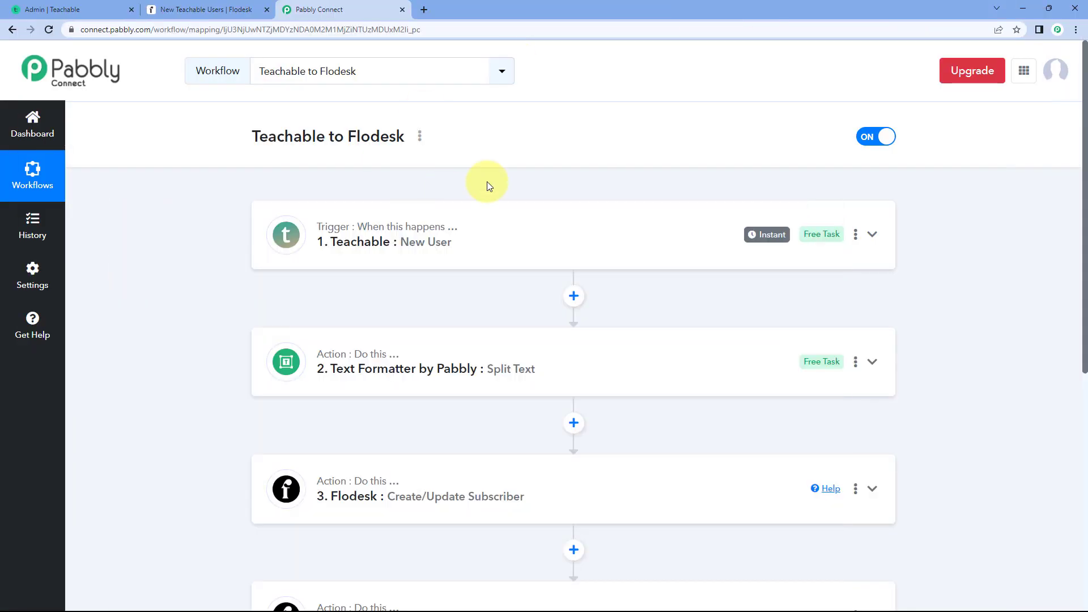
{"action": "left_click", "coordinate": [232, 10]}
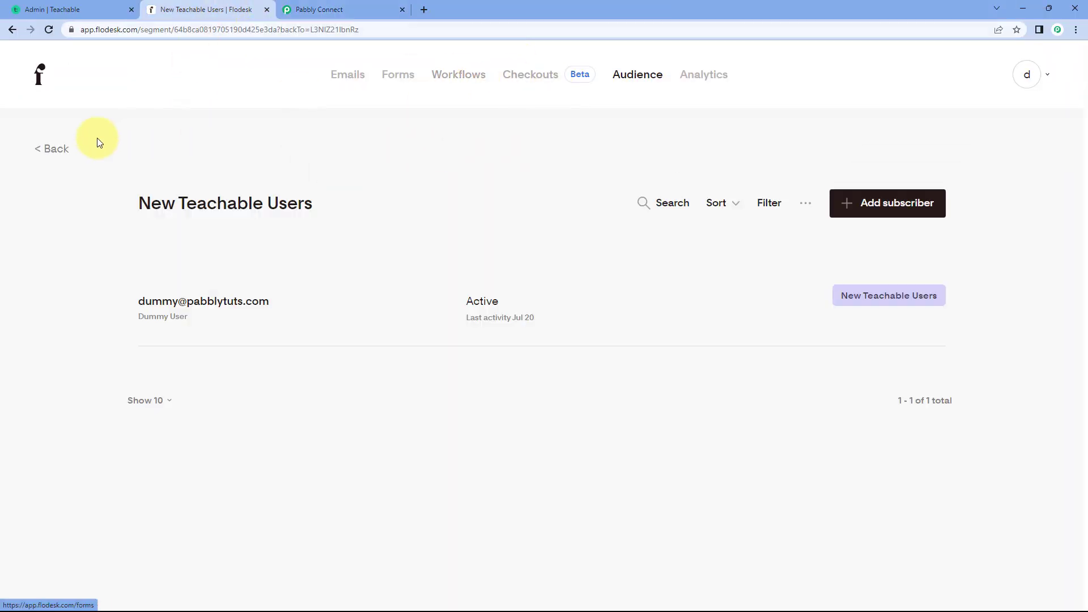
{"action": "left_click", "coordinate": [49, 149]}
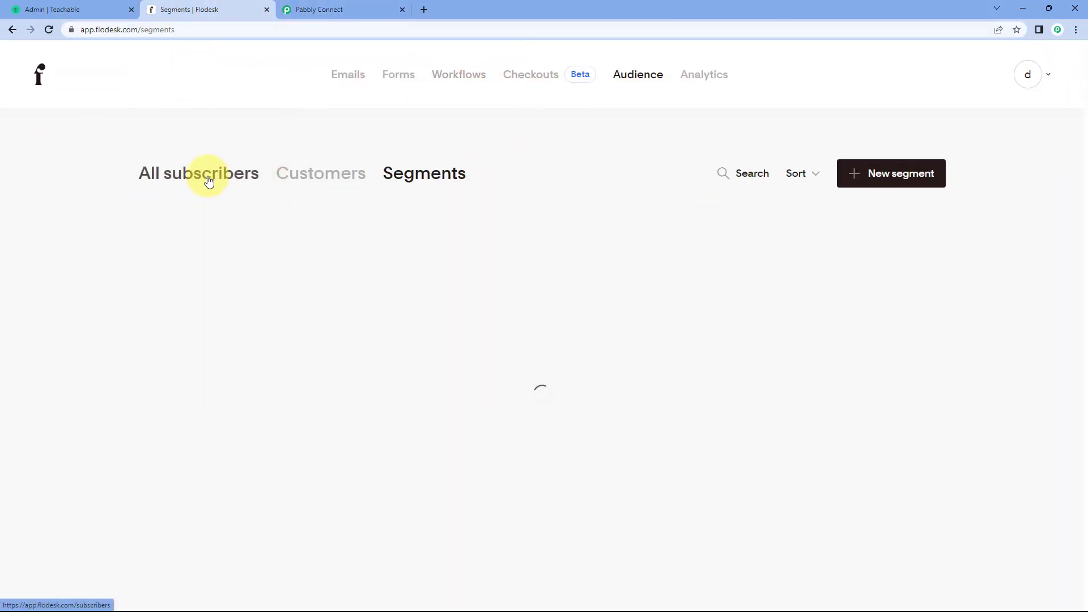
{"action": "left_click", "coordinate": [209, 181]}
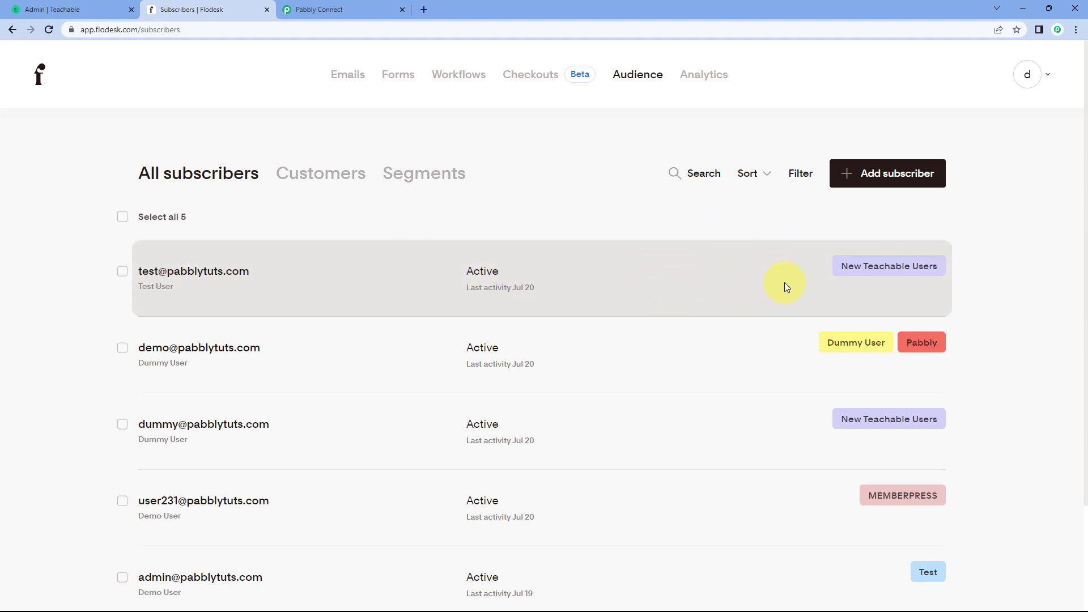
{"action": "left_click", "coordinate": [868, 273]}
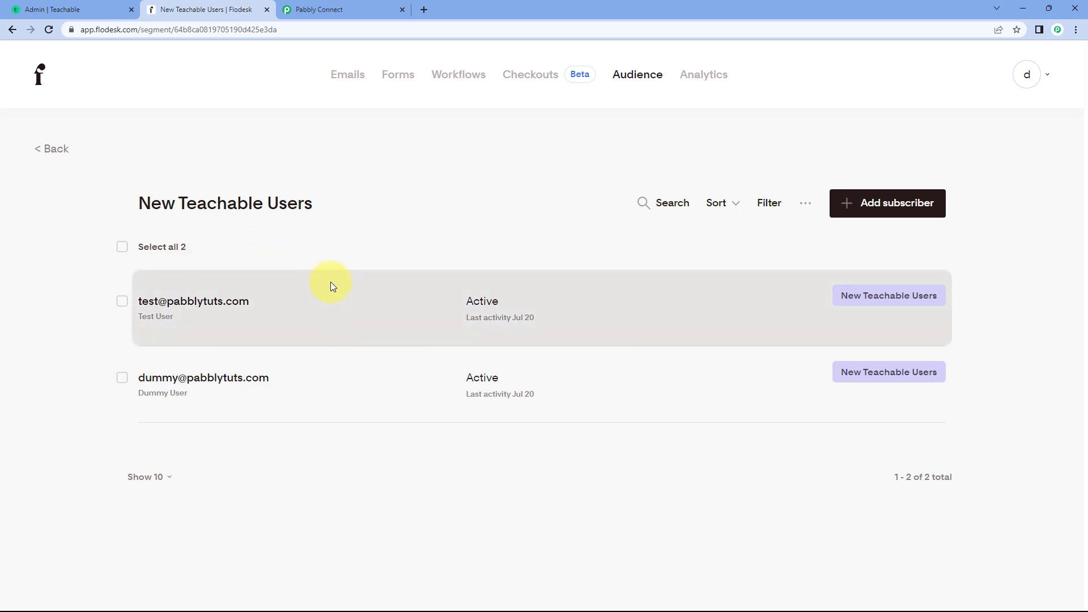
- Switch back to Pabbly Connect and look over the finished Teachable to Flodesk workflow
{"action": "left_click", "coordinate": [340, 10]}
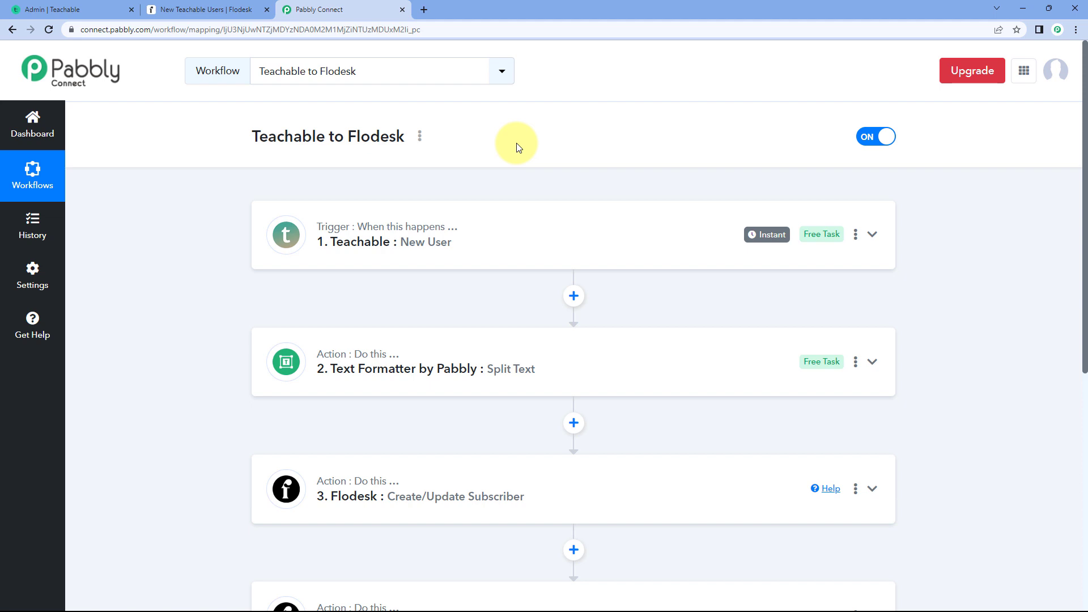
{"action": "scroll", "coordinate": [517, 147], "scroll_direction": "down", "scroll_amount": 2}
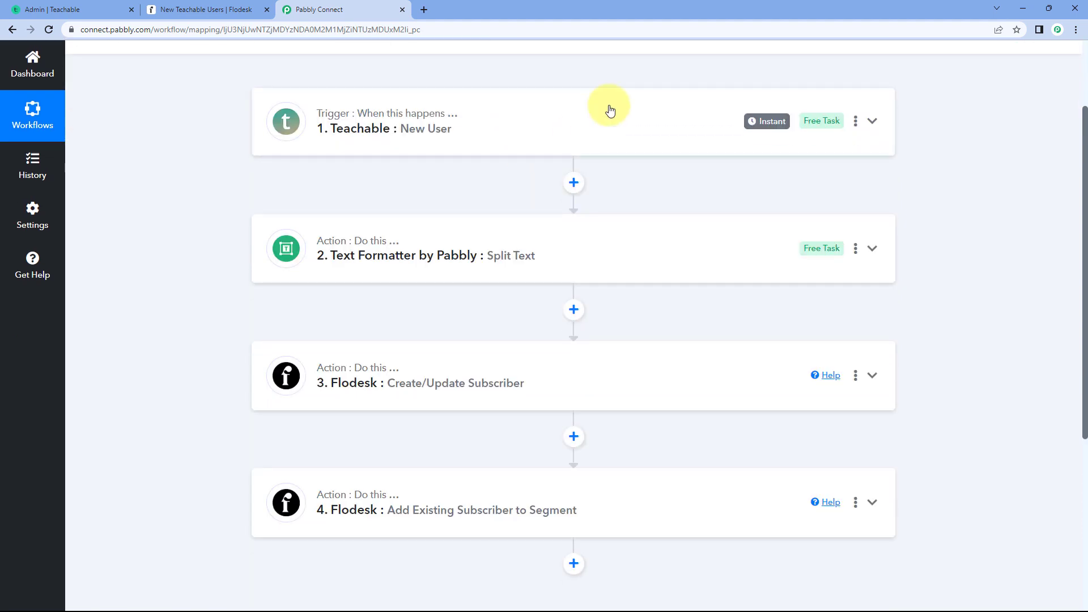
{"action": "scroll", "coordinate": [609, 262], "scroll_direction": "up", "scroll_amount": 2}
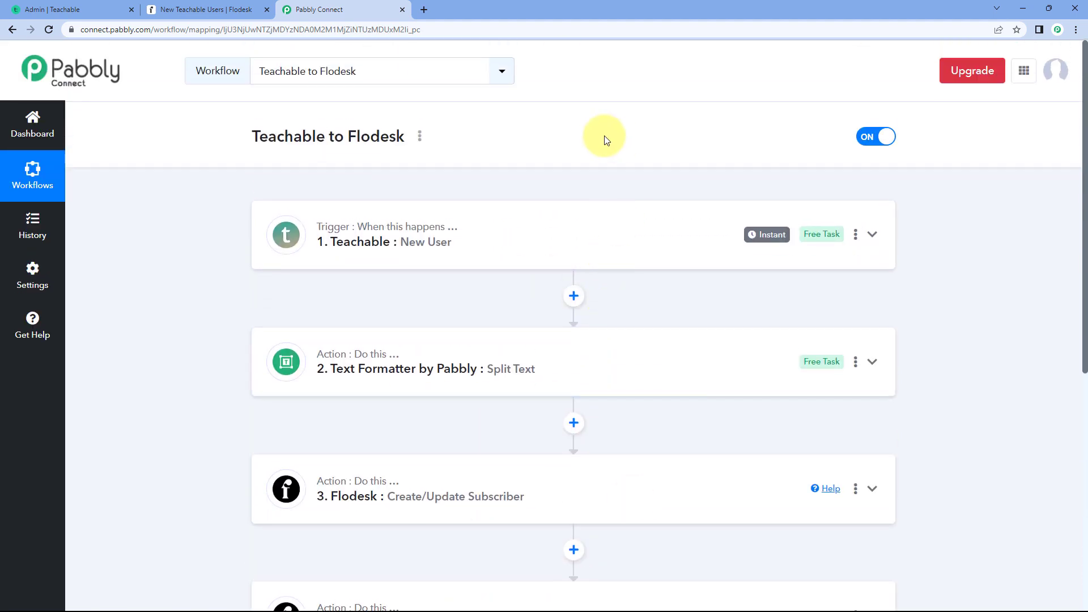